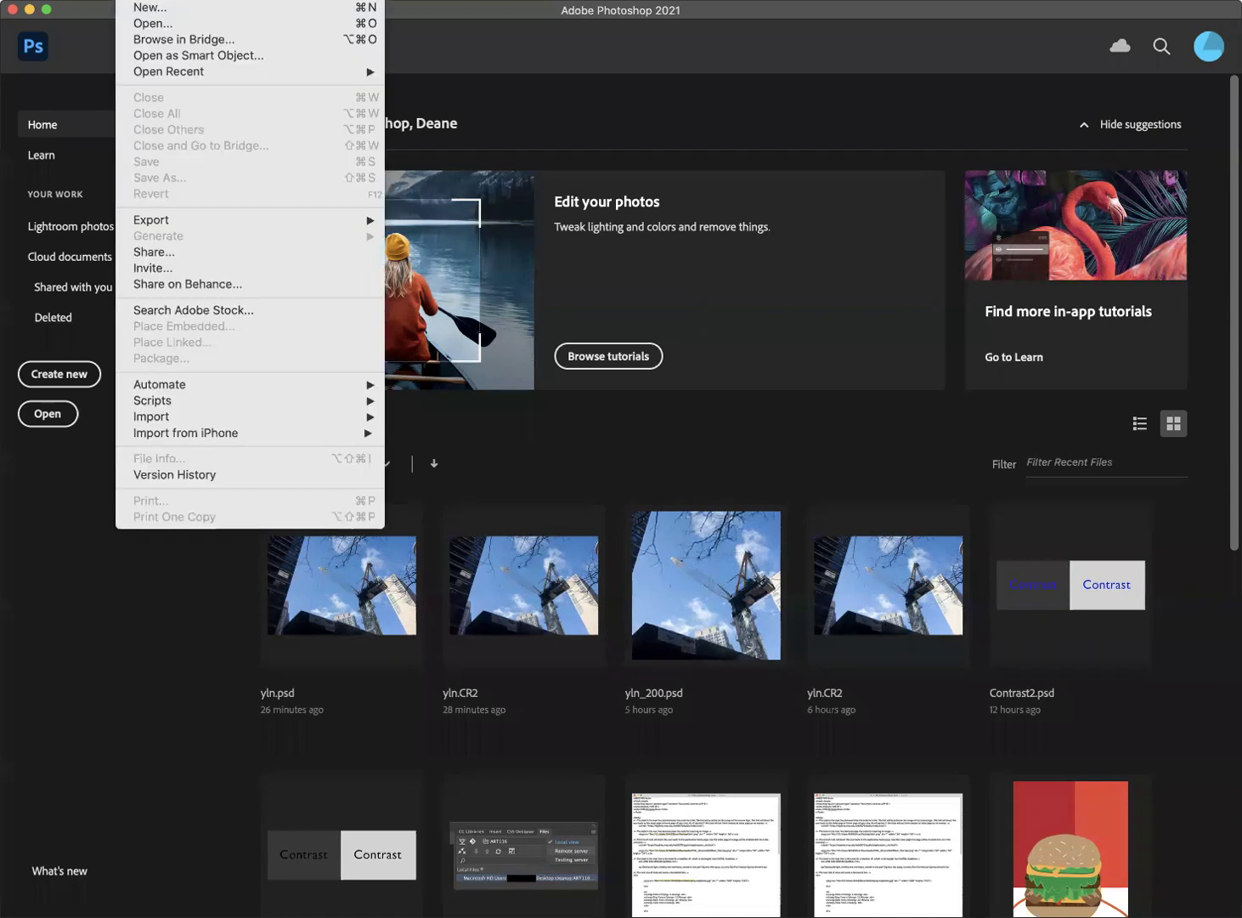
Step: From the Home screen, choose File > Open… to bring up the Open dialog
click(143, 26)
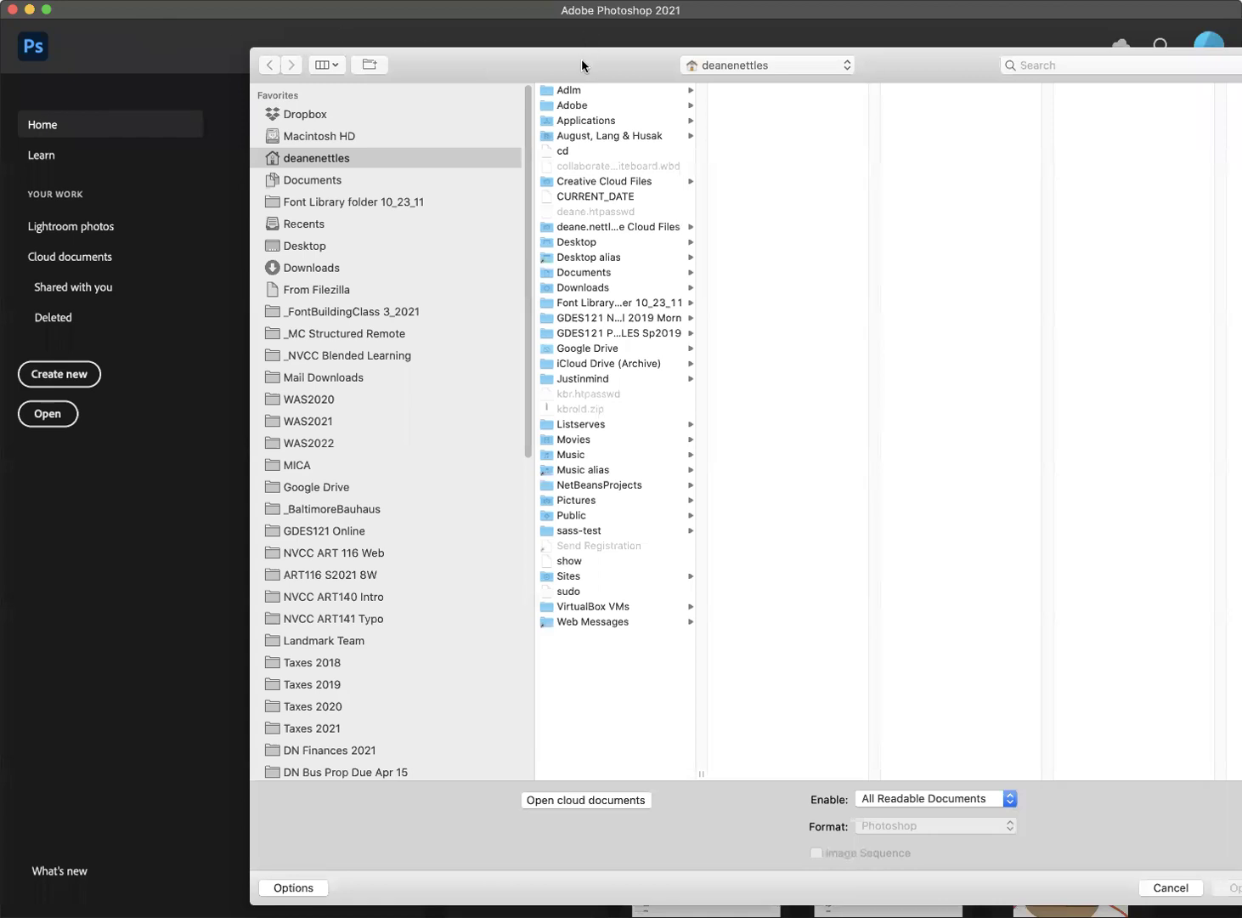
Step: Navigate to ART116 S2021 8W > course > attrib and open yln.psd
drag(581, 58, 417, 47)
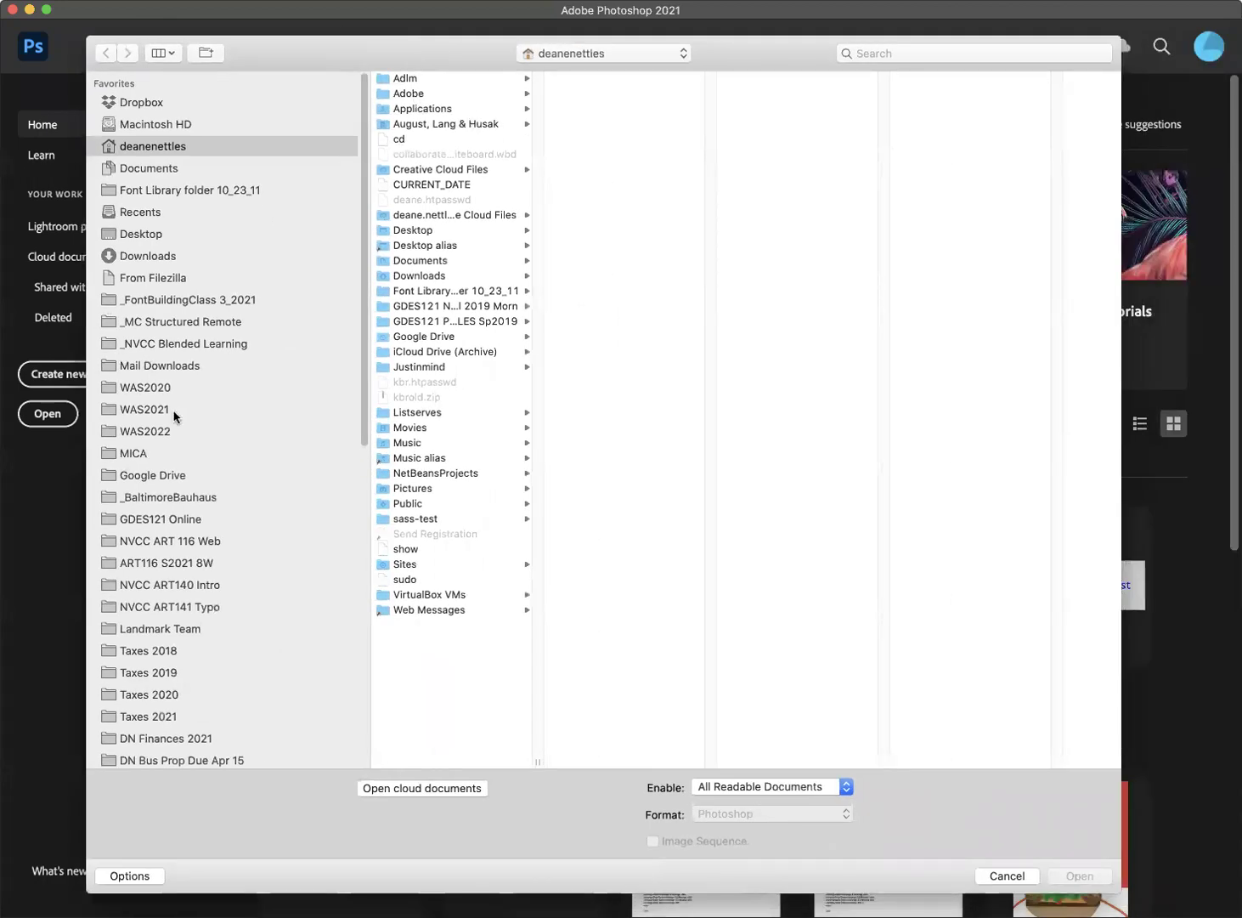
click(154, 543)
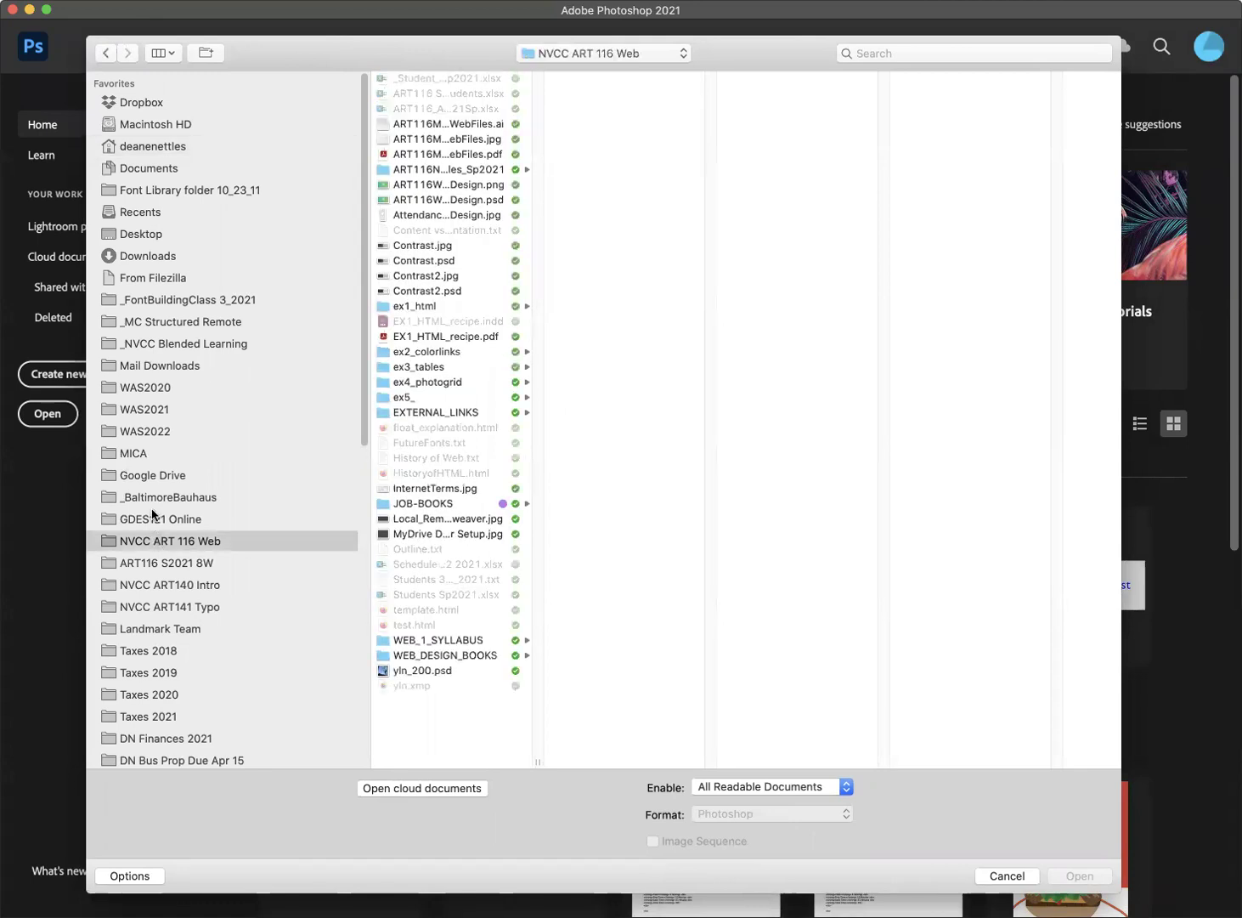
click(167, 514)
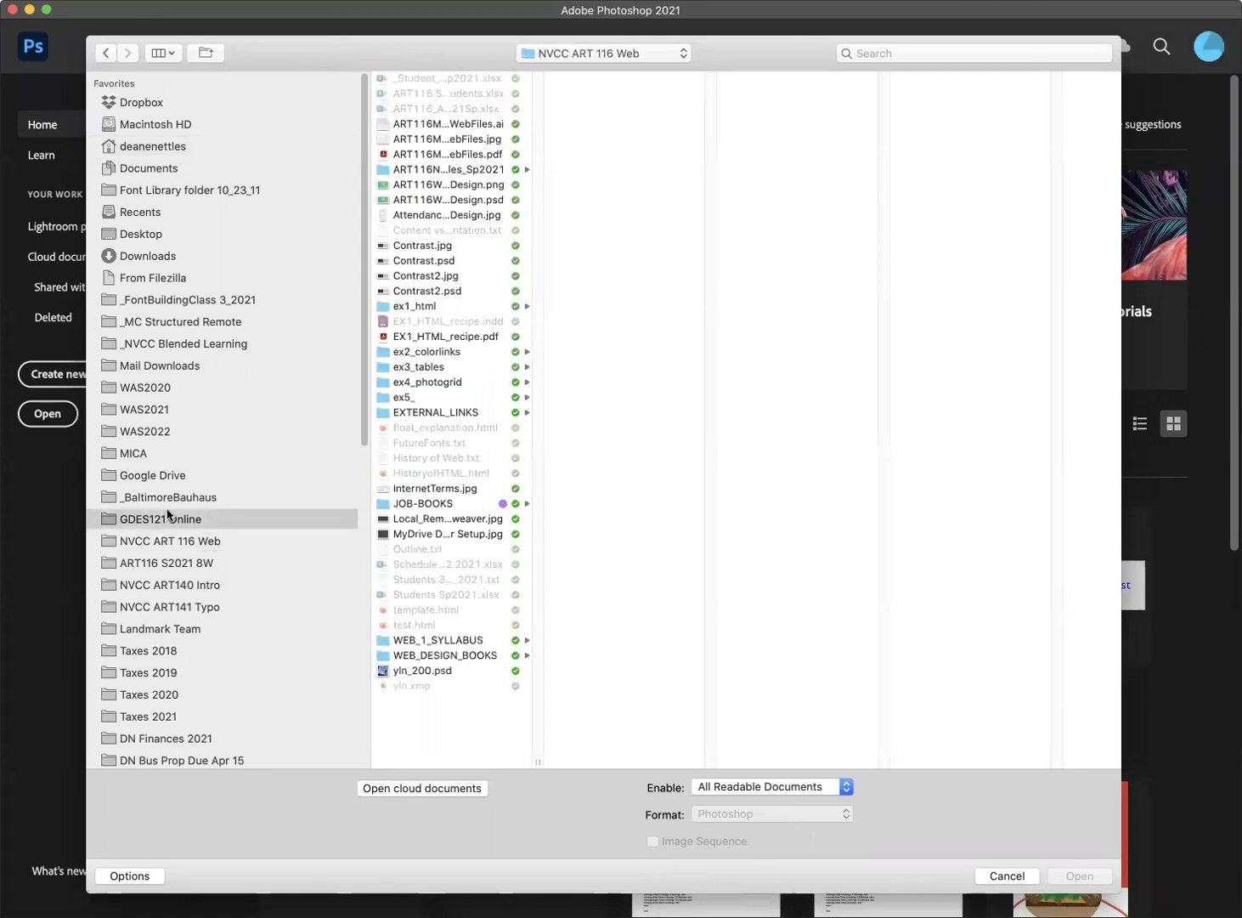
click(174, 562)
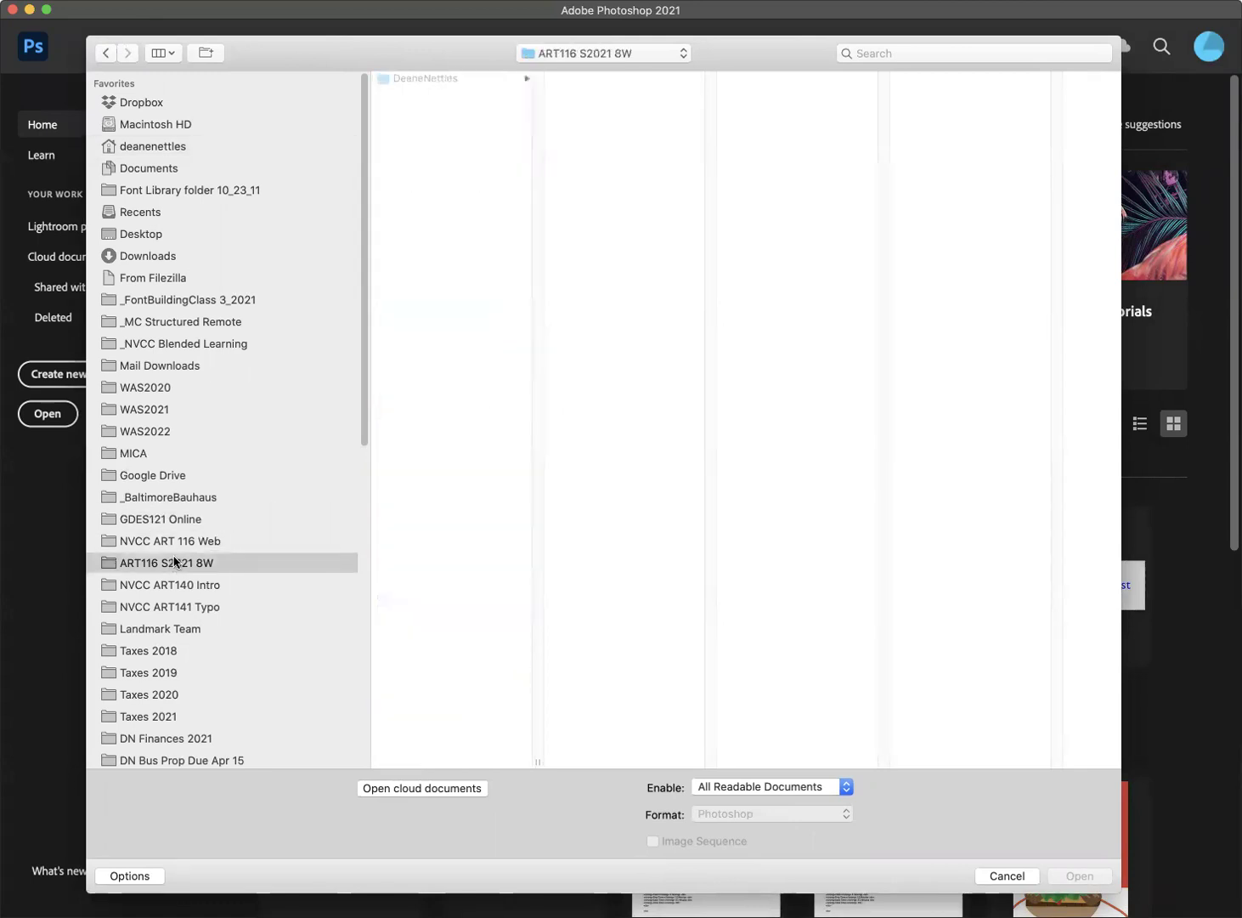
click(408, 79)
click(624, 77)
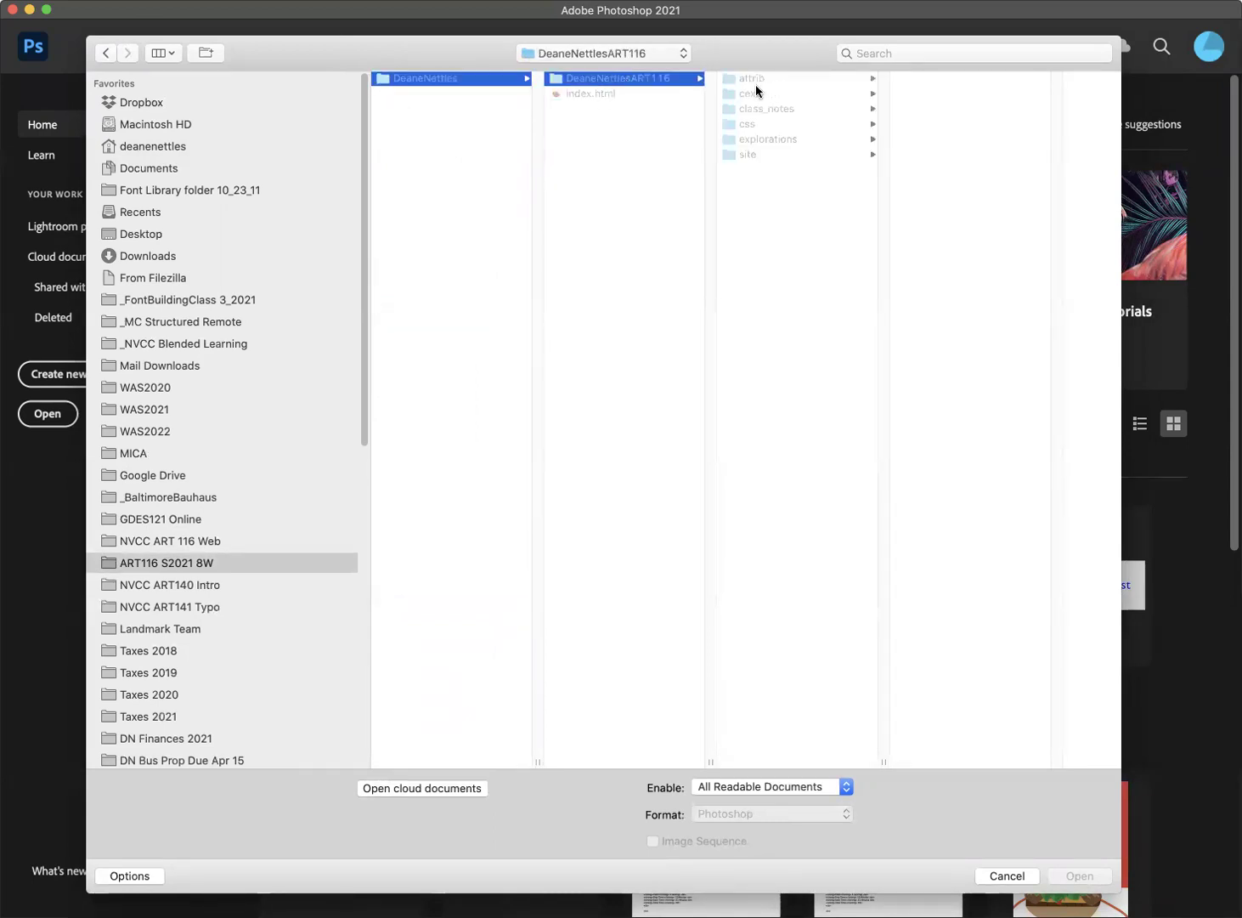
click(748, 77)
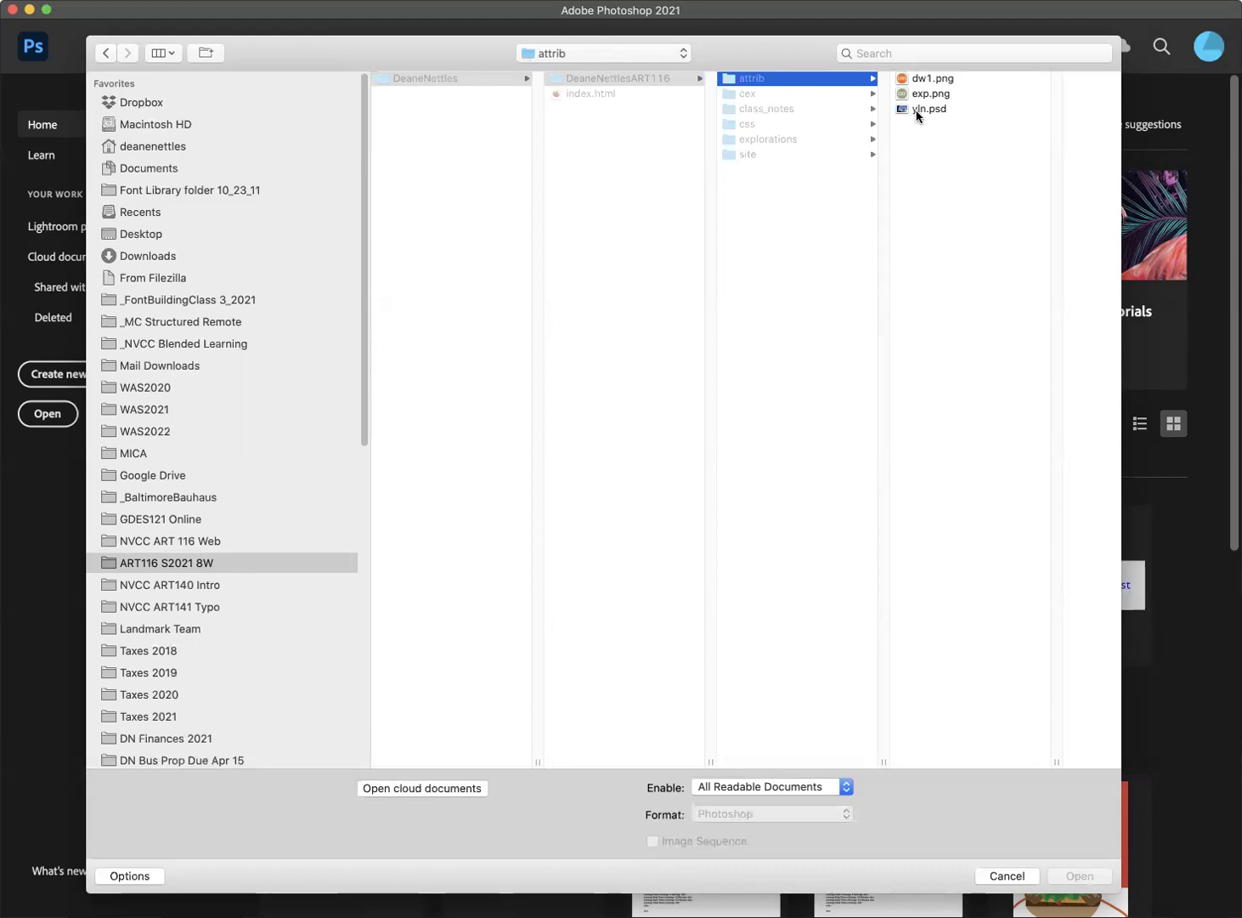
click(916, 110)
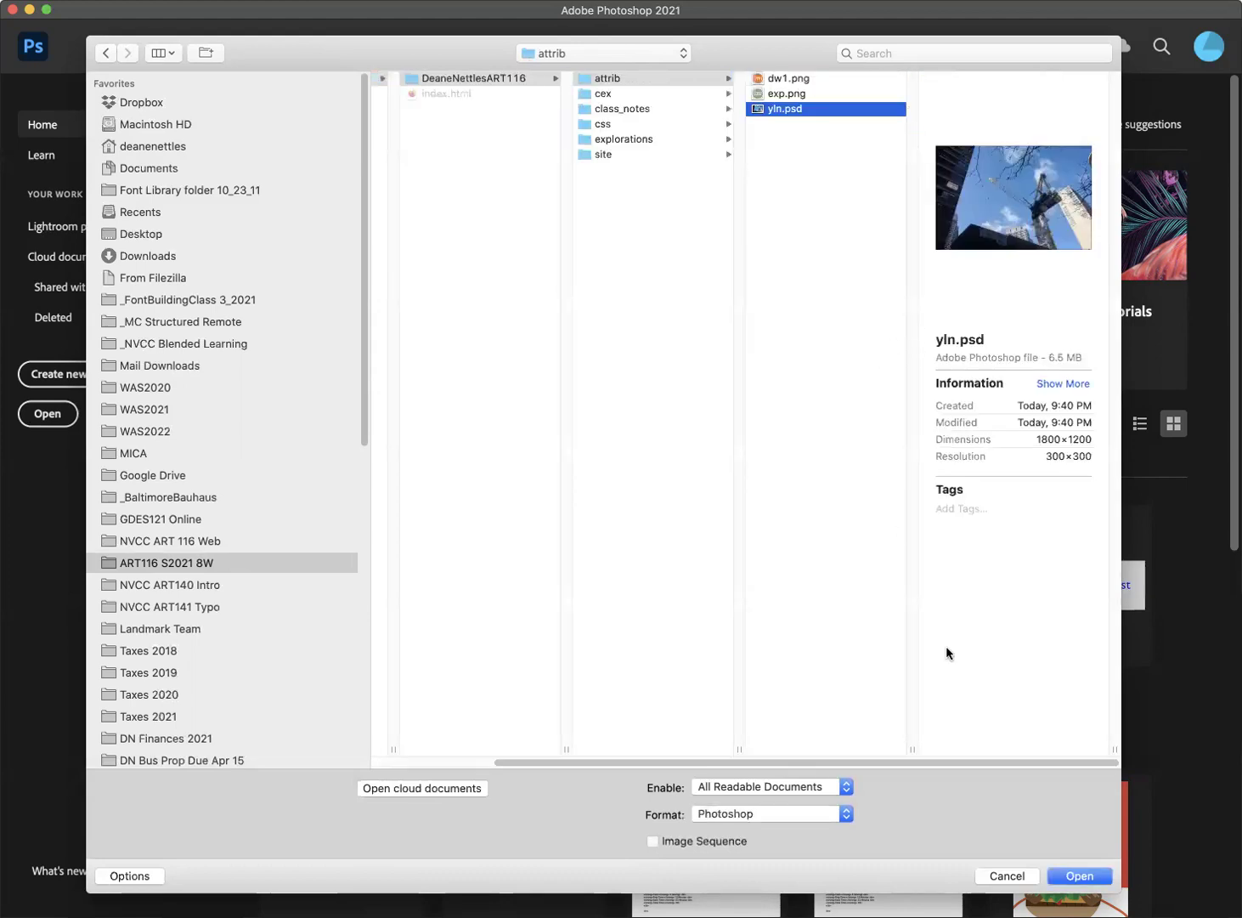
click(1073, 876)
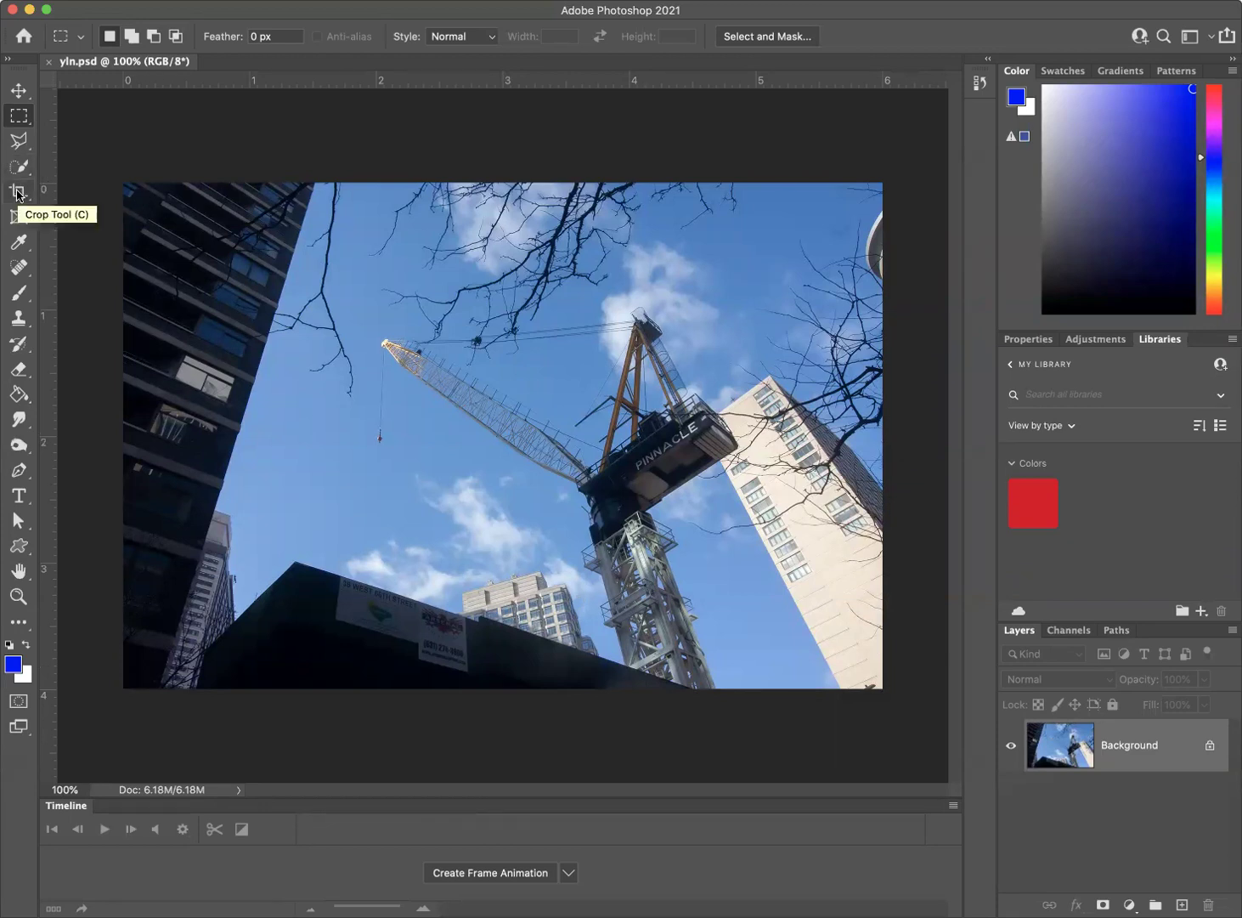
Step: Select the Crop tool and try the ratio and Original Ratio crop presets, leaving the preset unchanged
click(18, 192)
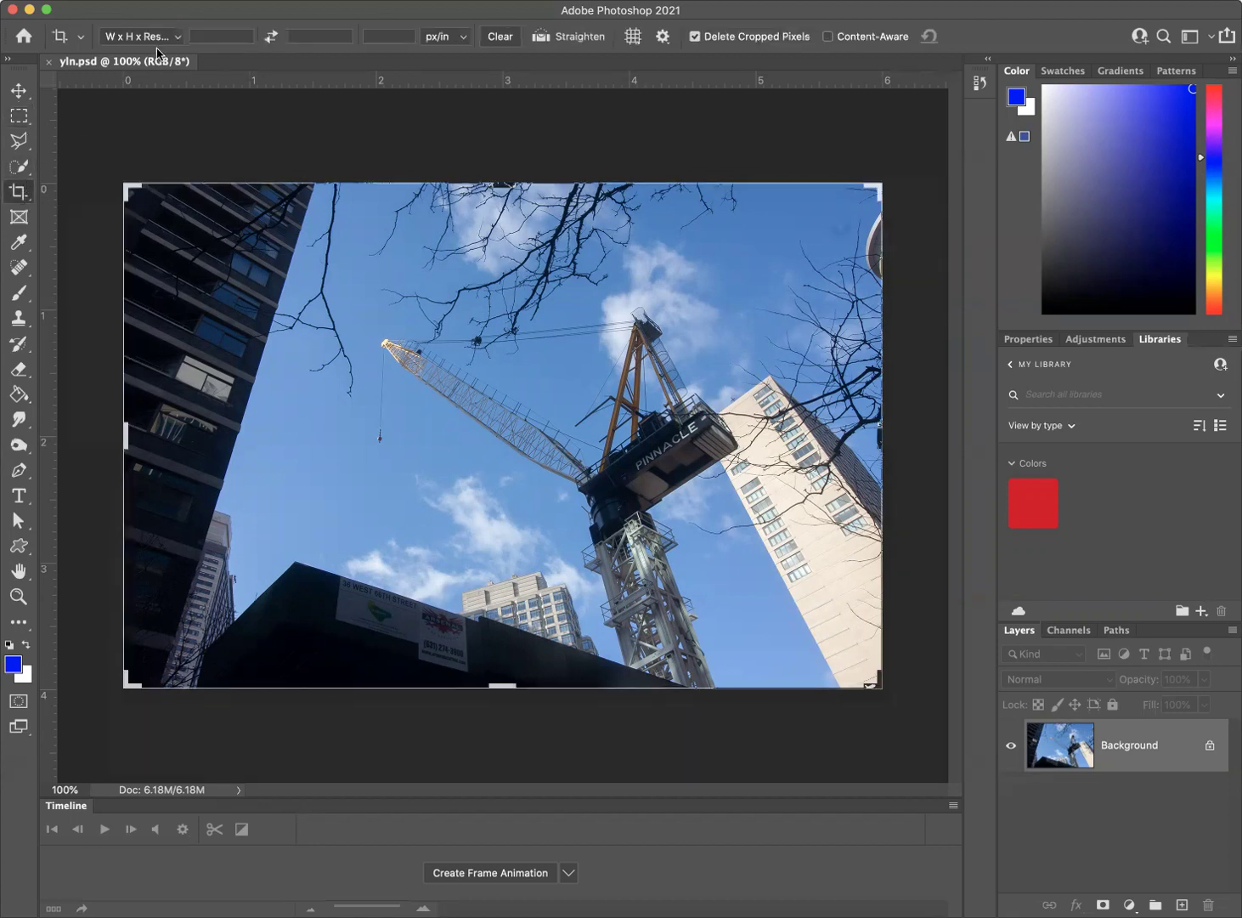
click(177, 40)
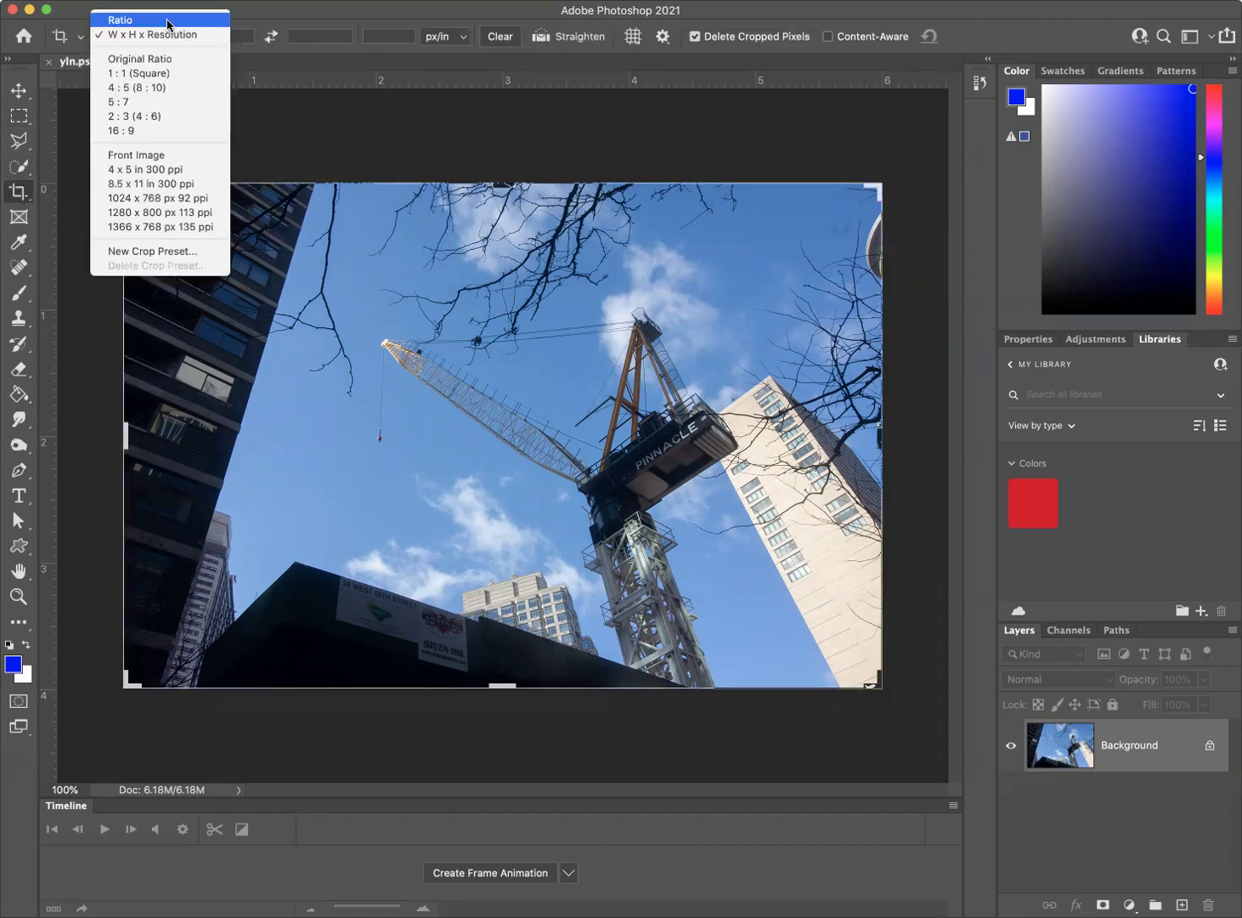
click(164, 18)
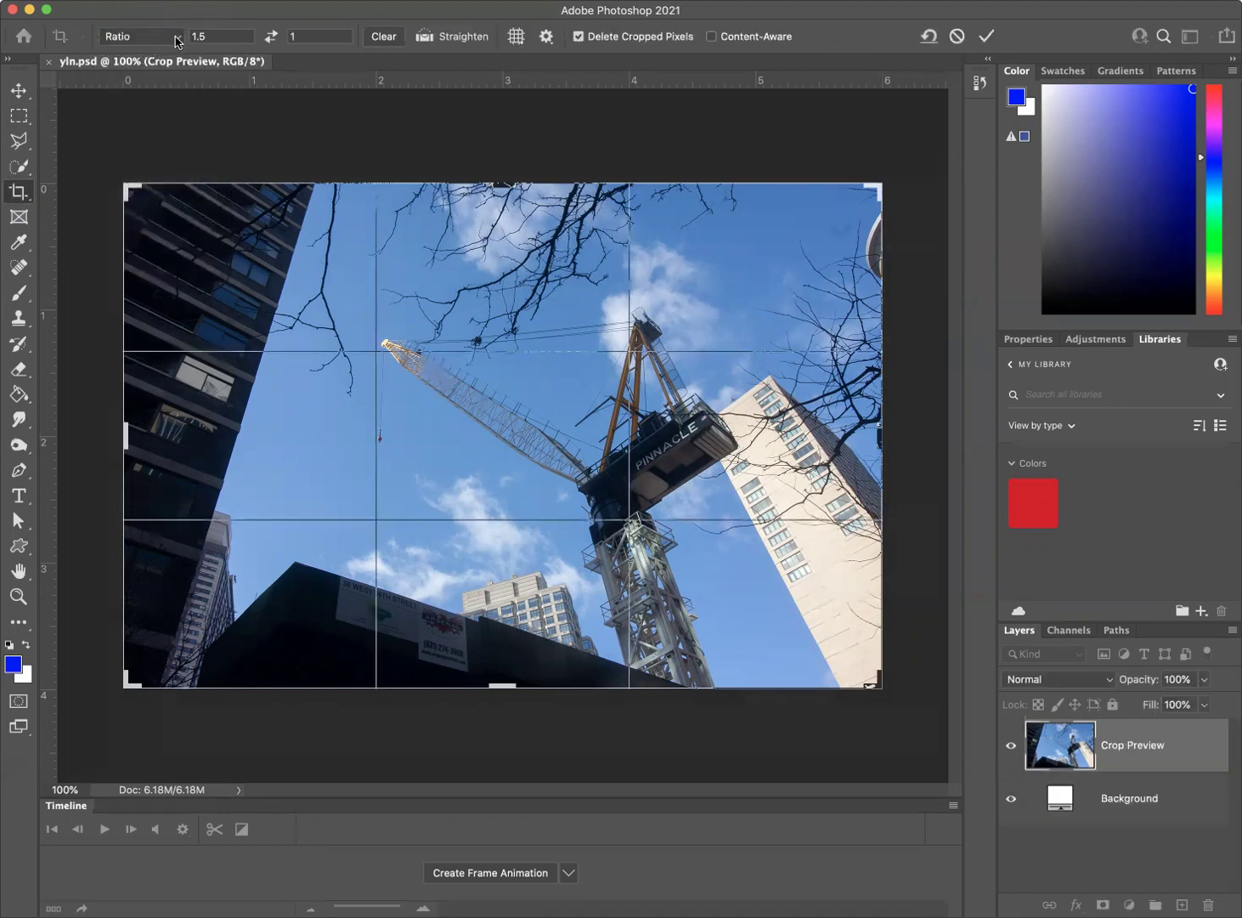
click(177, 38)
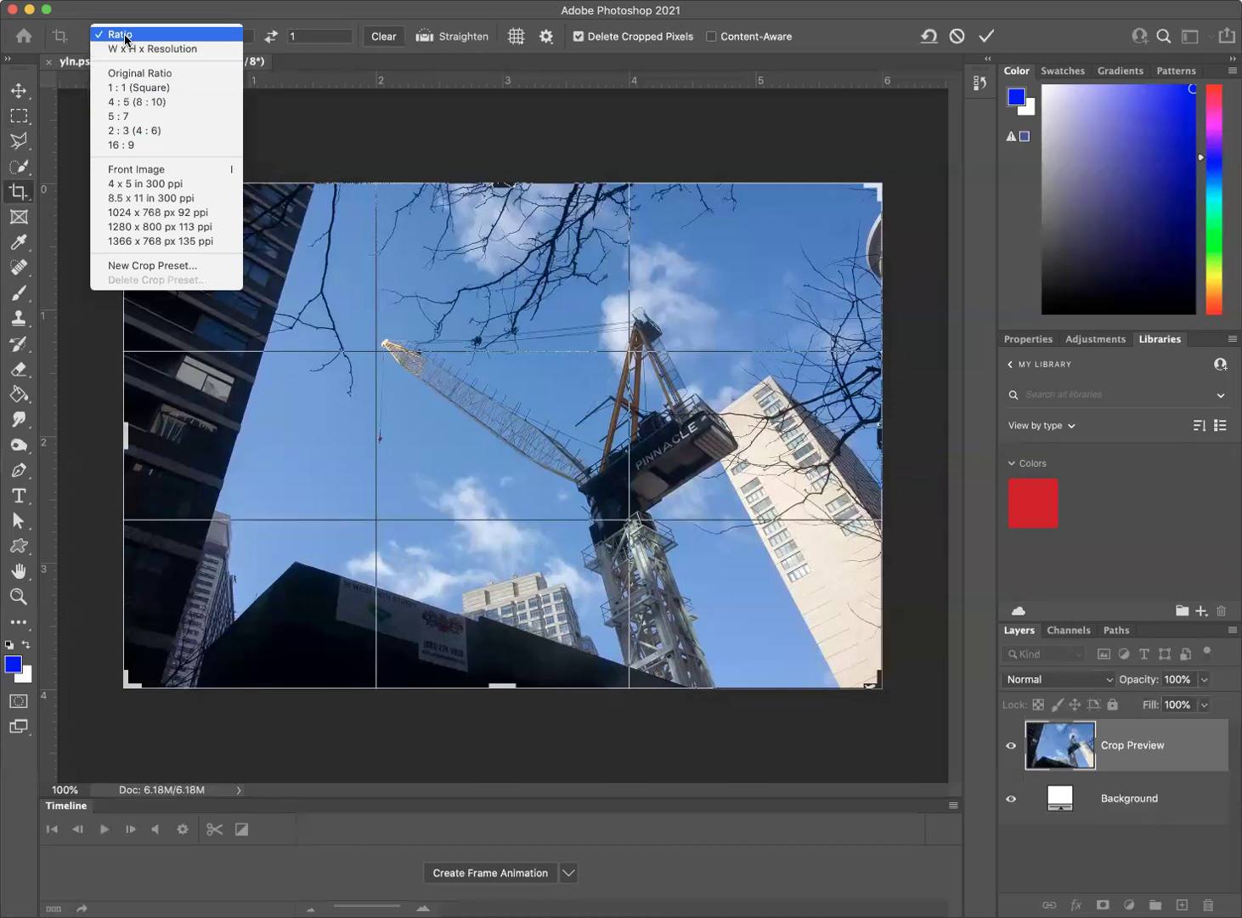
click(125, 75)
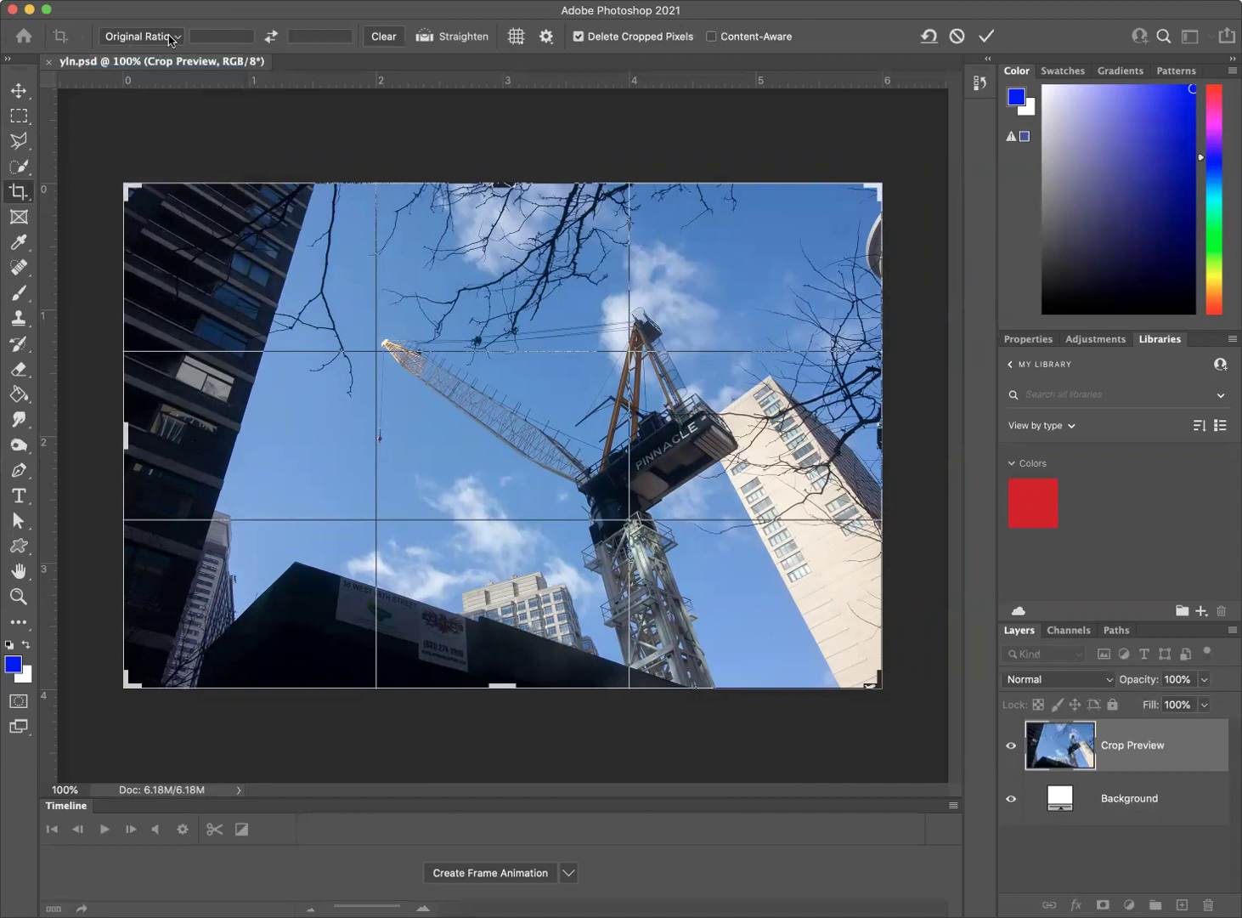
click(170, 39)
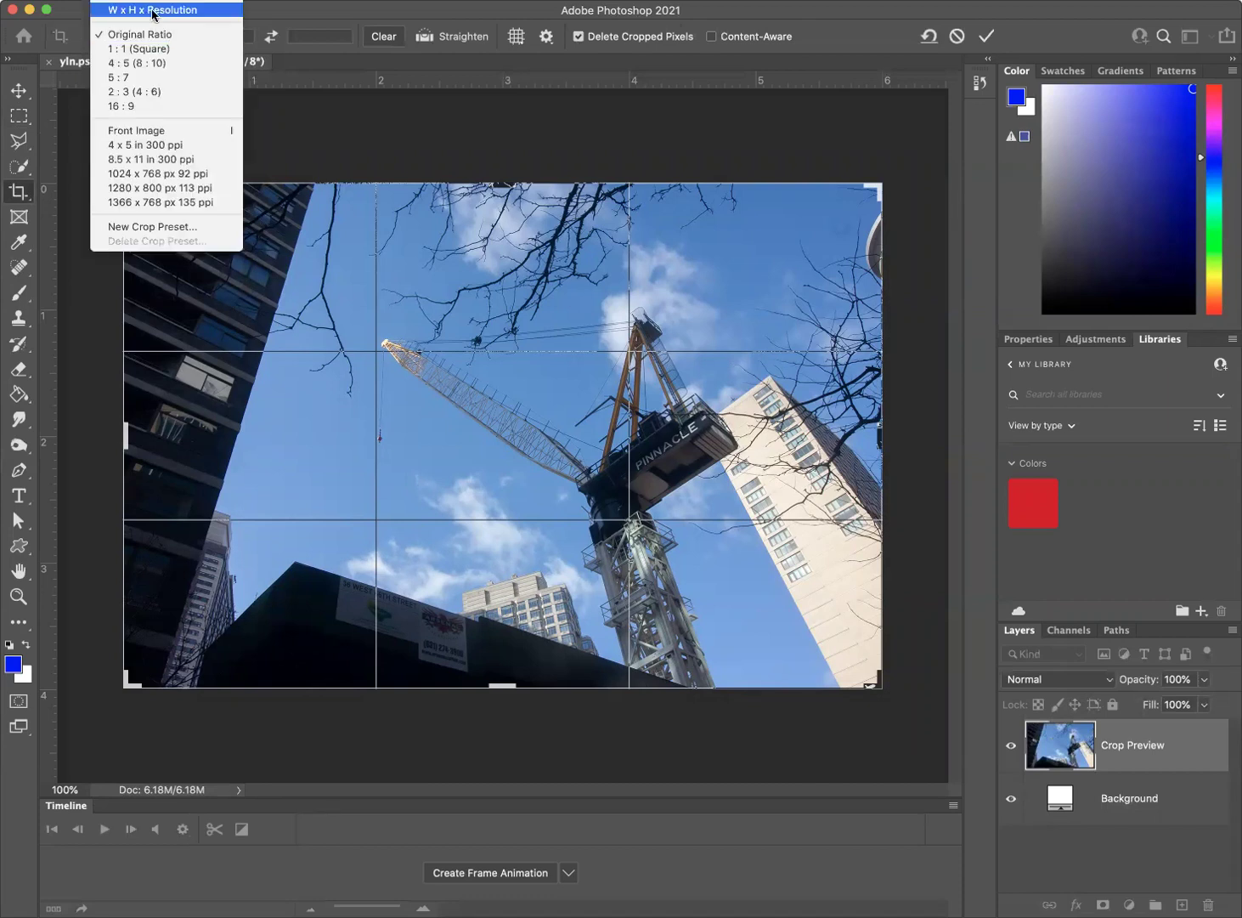
key(Escape)
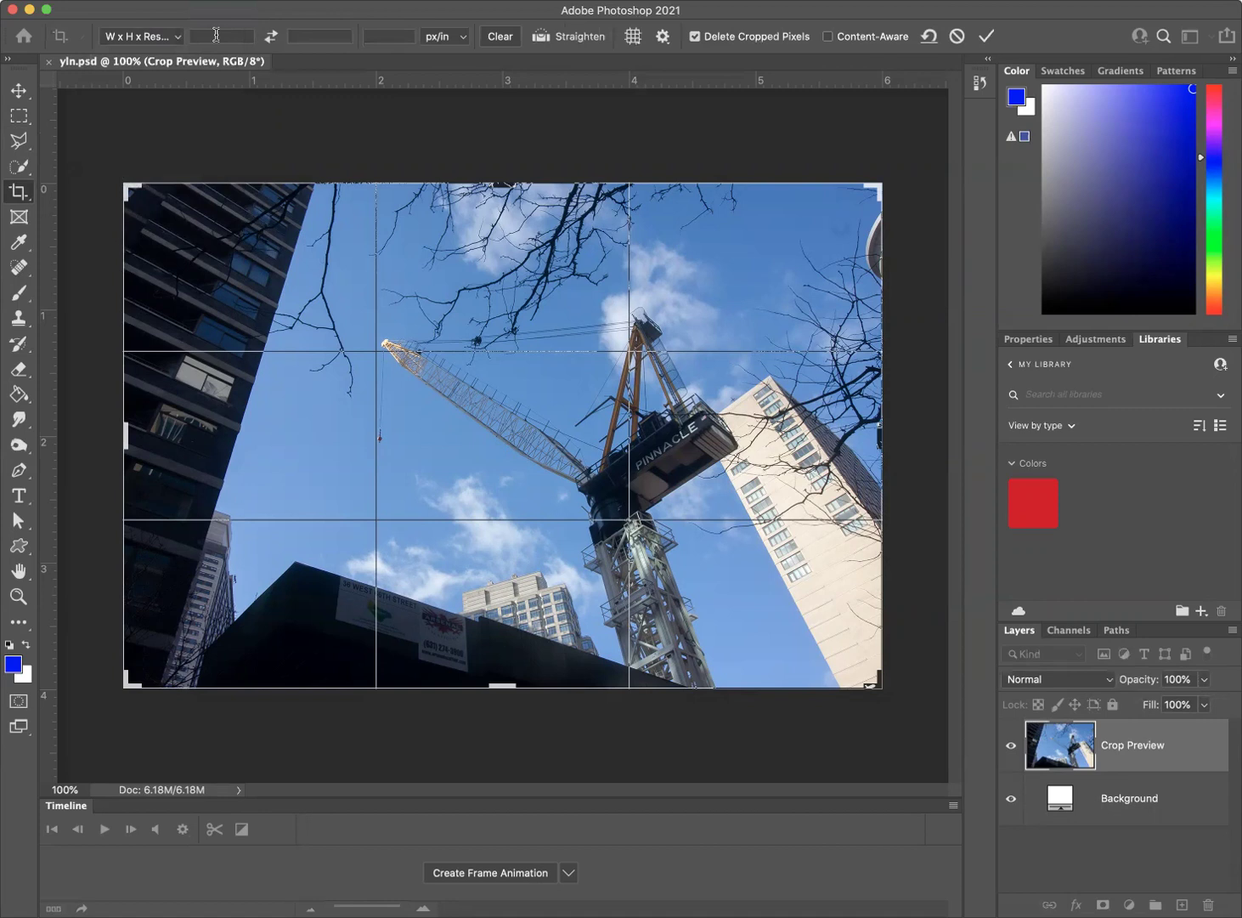
Step: Enter a crop width of 200, height of 200 and resolution of 72
click(213, 36)
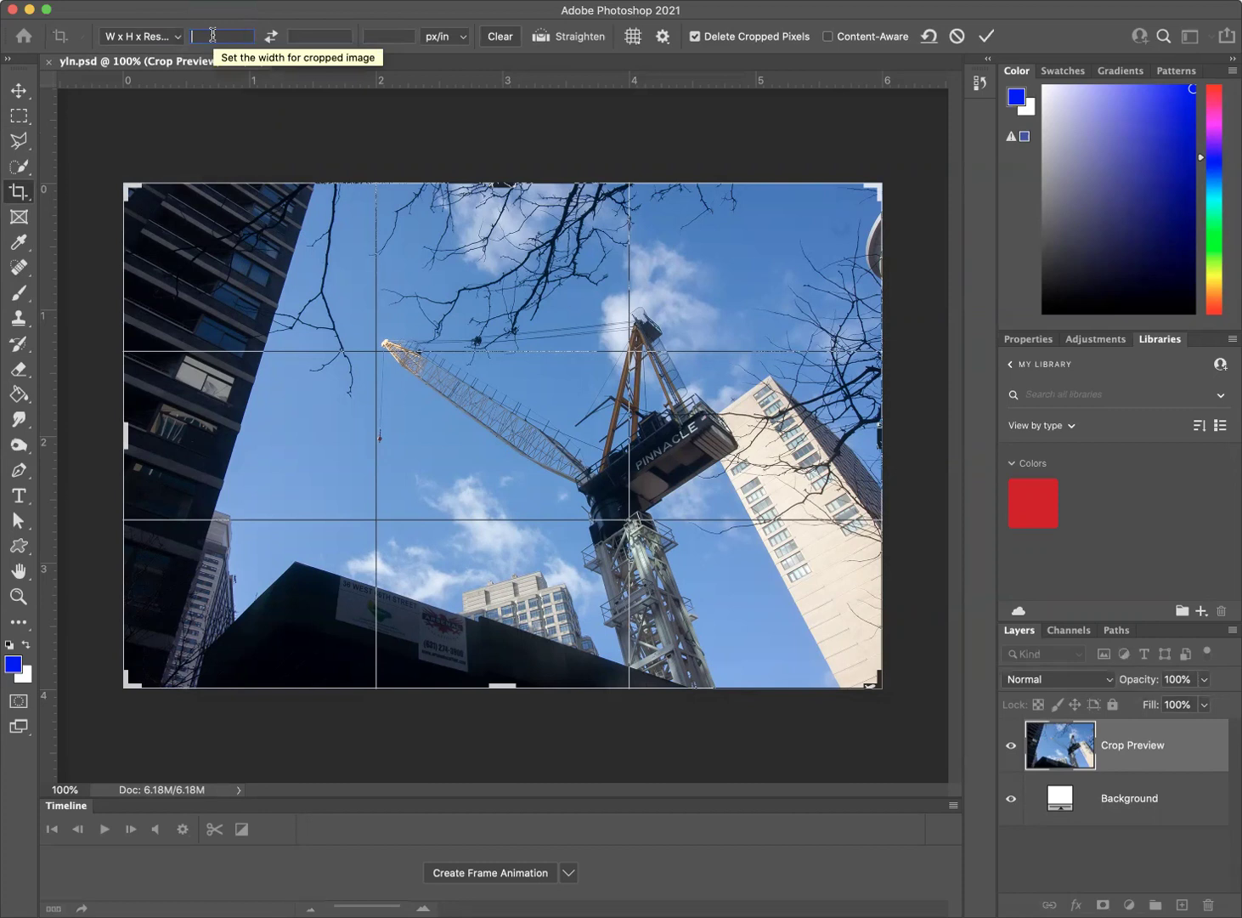
text(200)
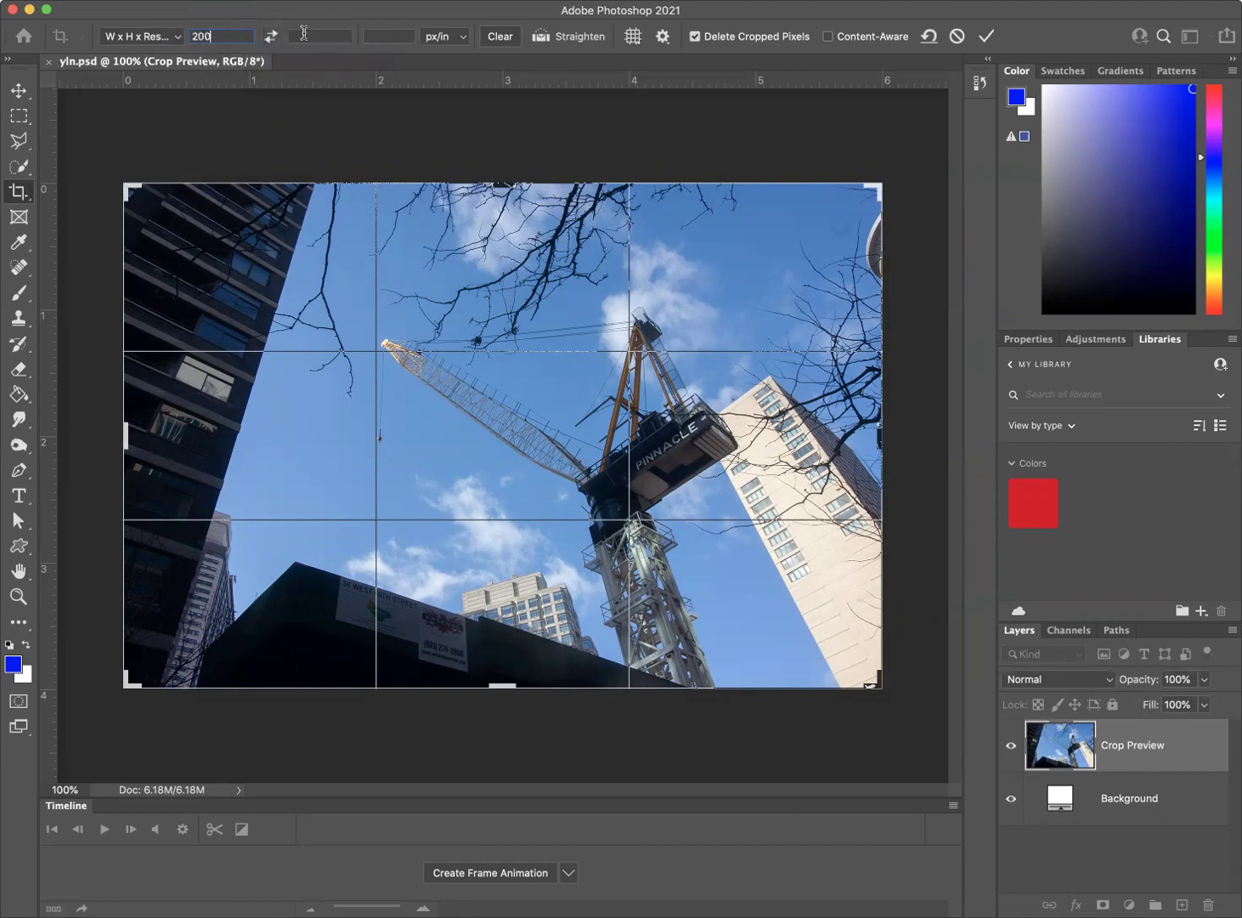
click(302, 34)
text(2)
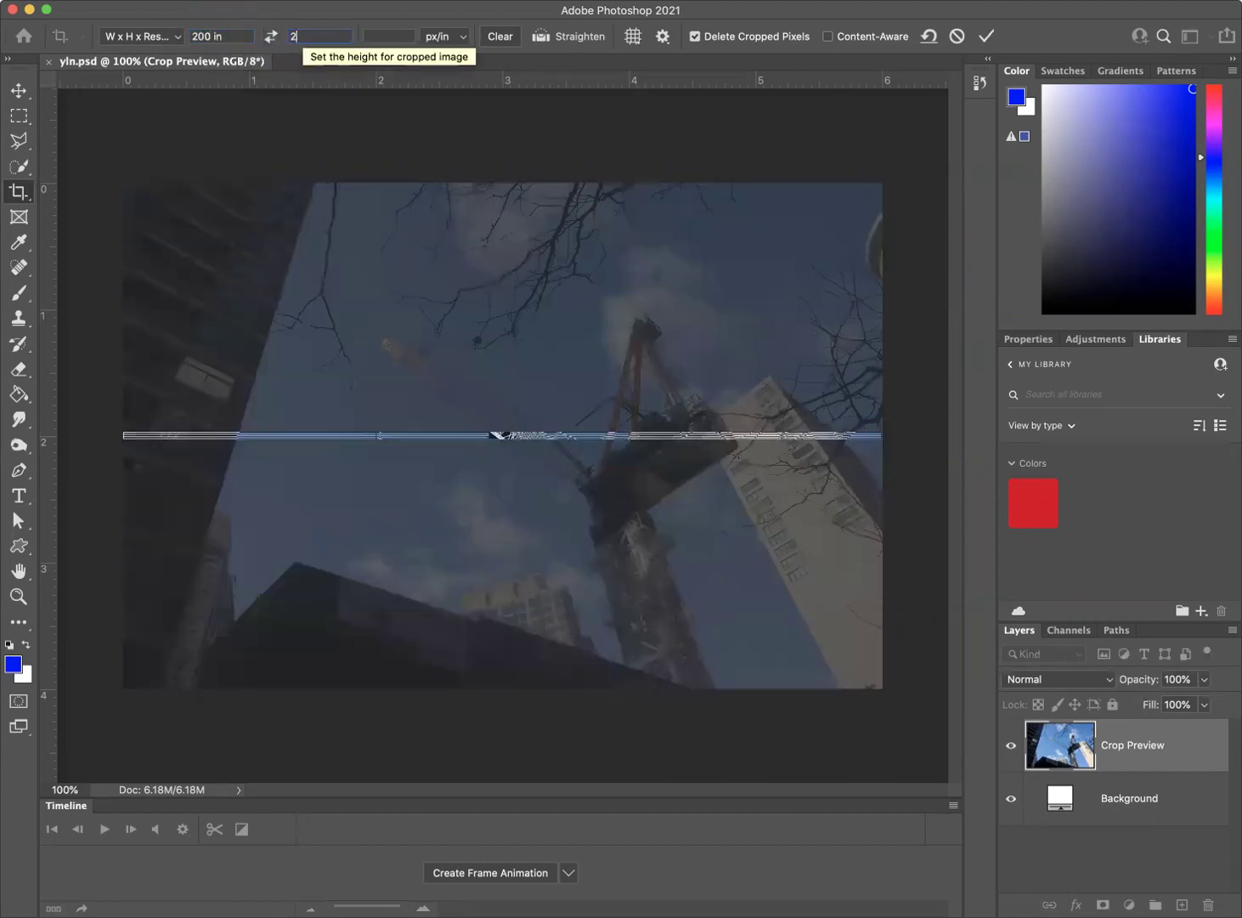
text(00)
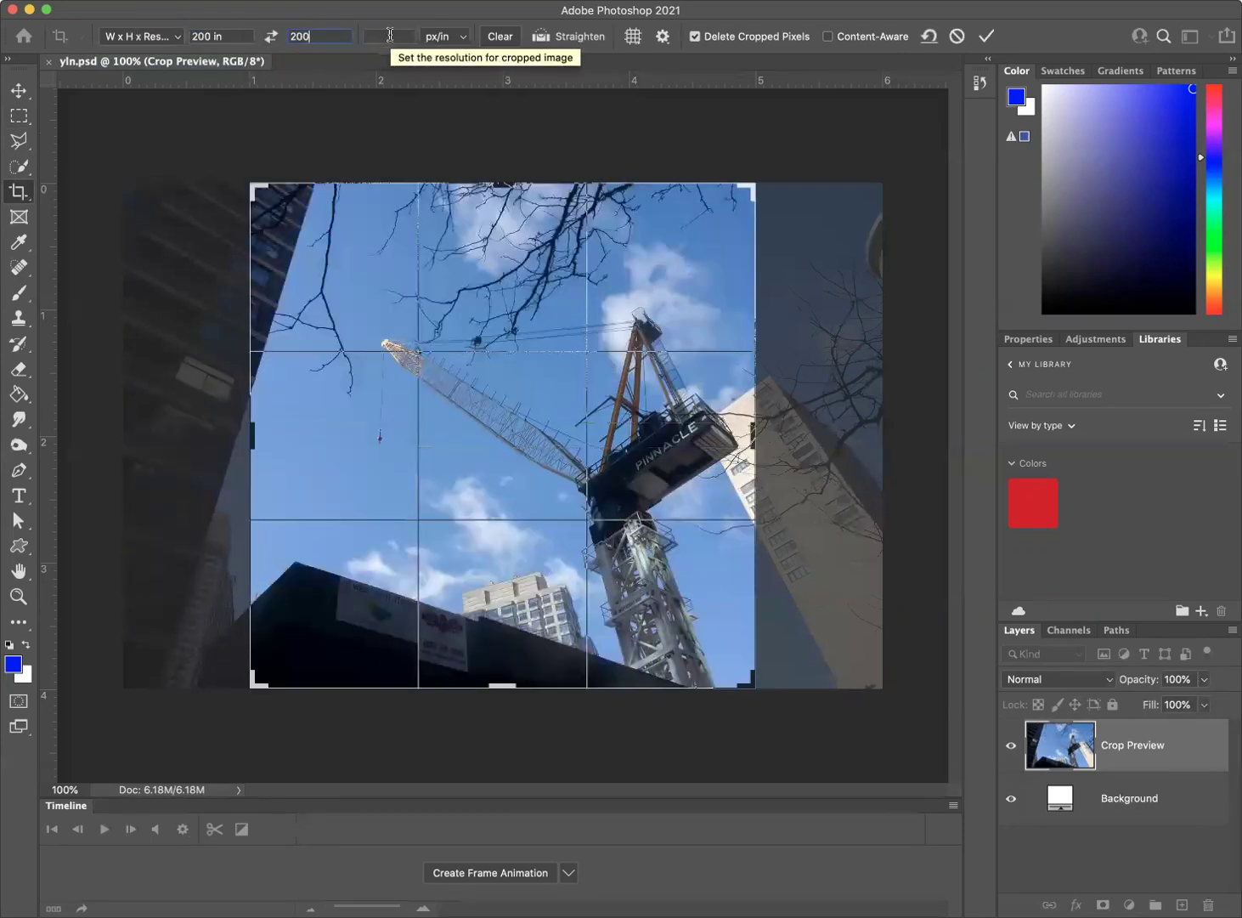
click(389, 34)
text(72)
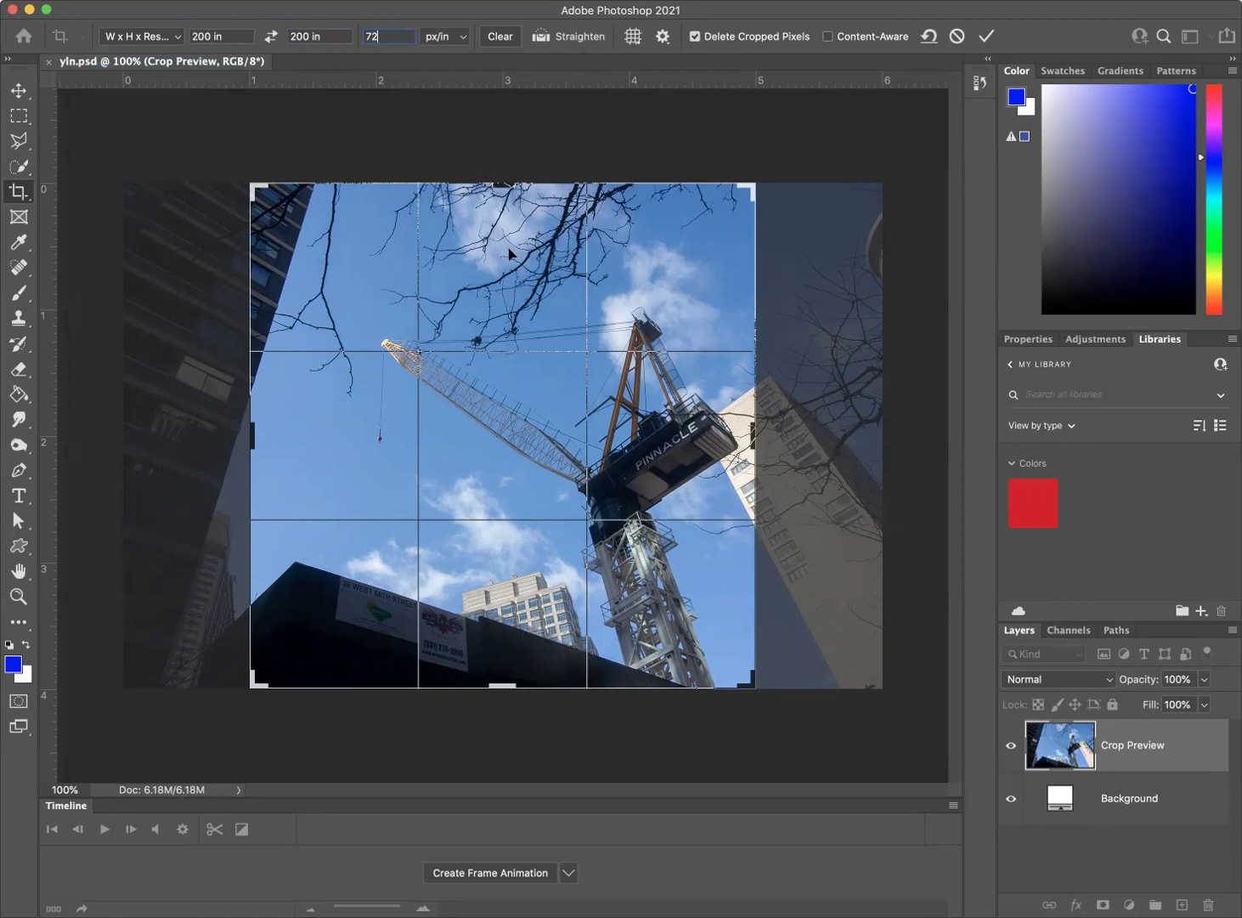
Step: Confirm the 72 resolution, then shift the photo and shrink the square crop around the crane
key(Return)
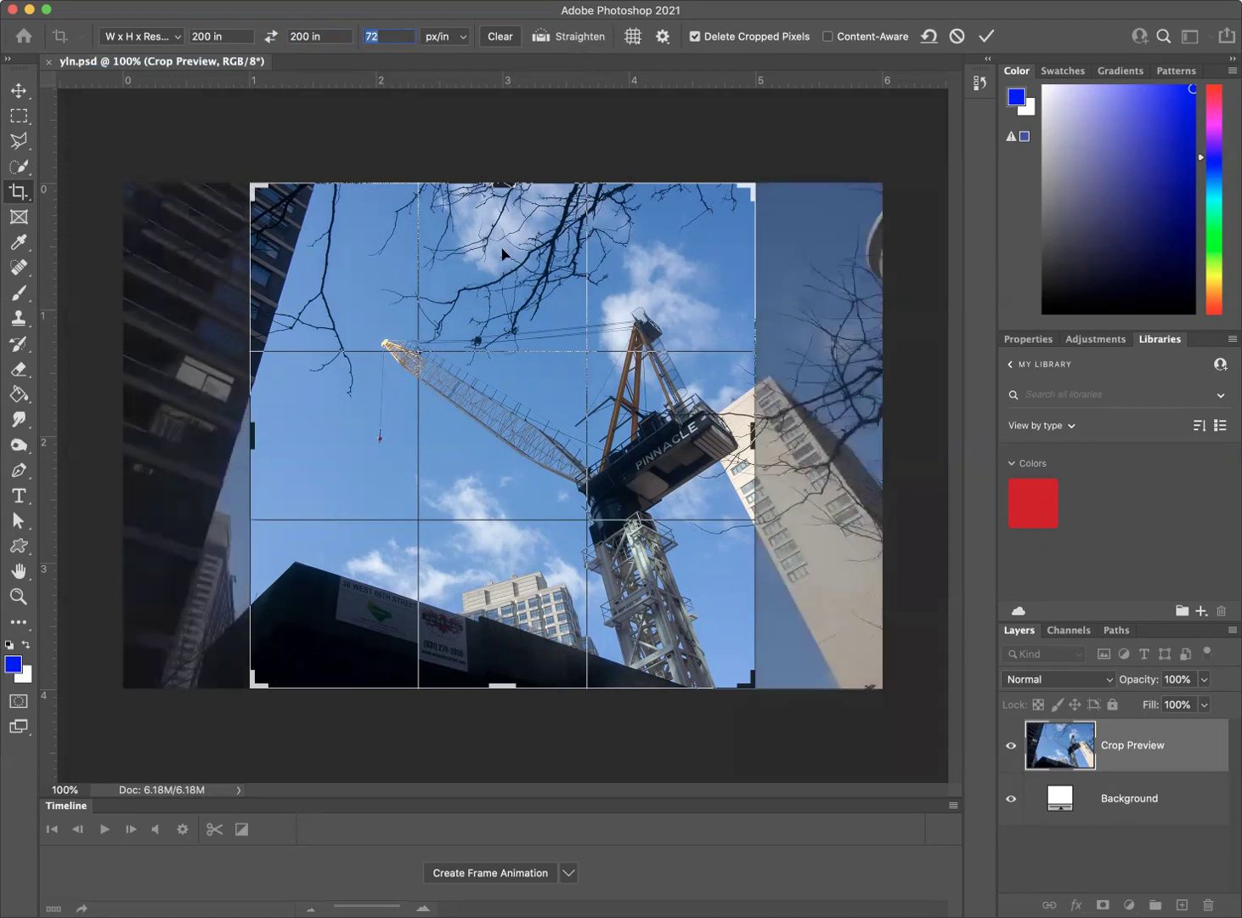
drag(503, 253, 475, 253)
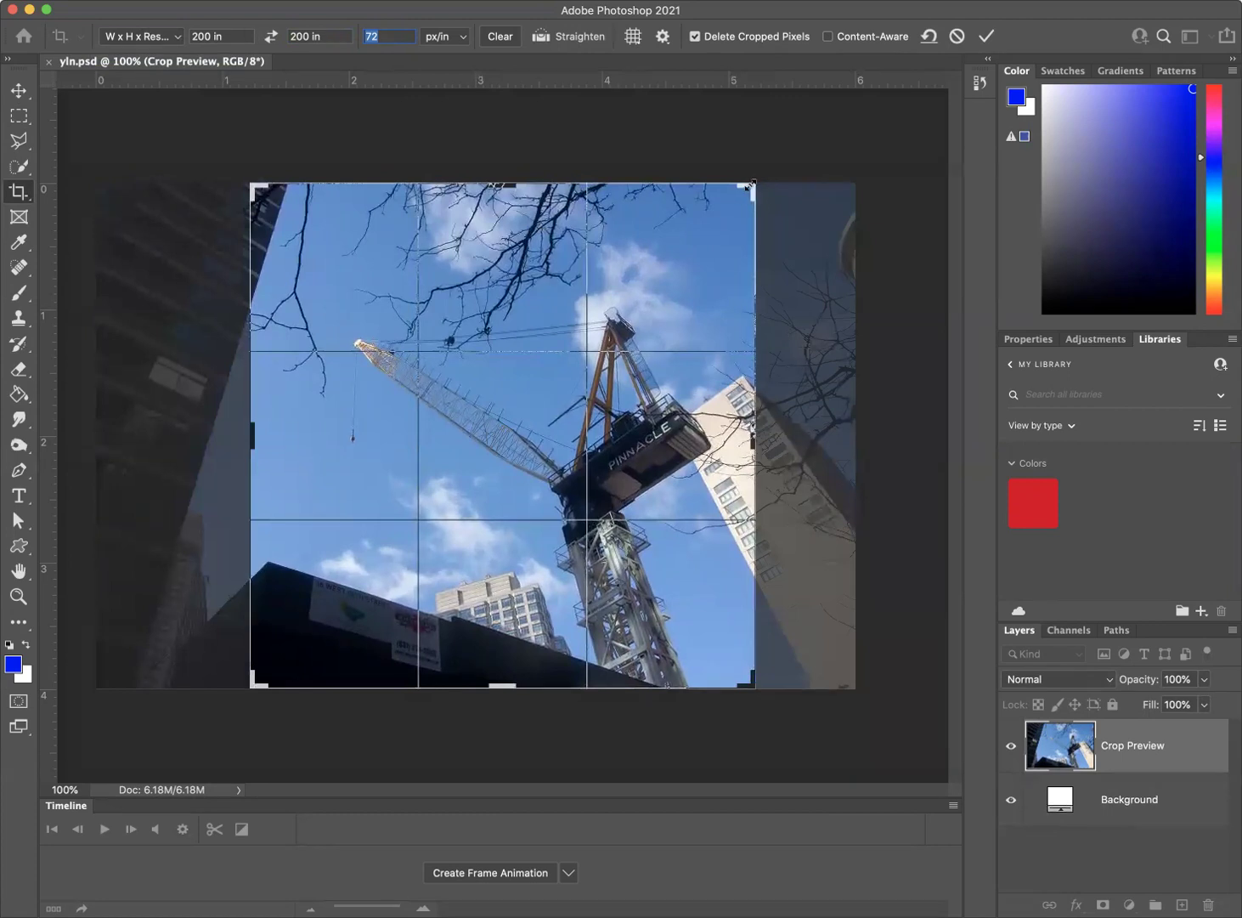
drag(753, 185, 735, 205)
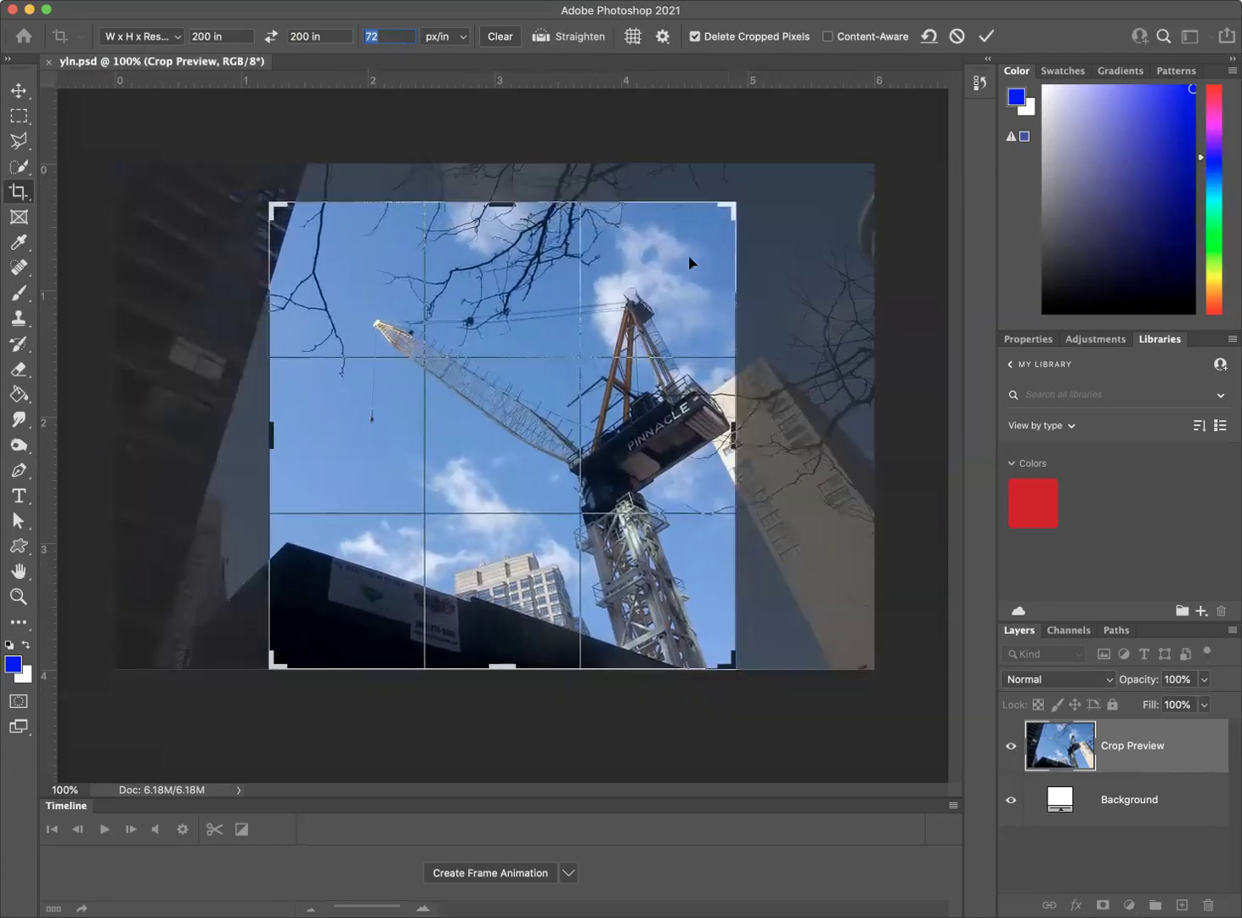
drag(688, 255, 671, 259)
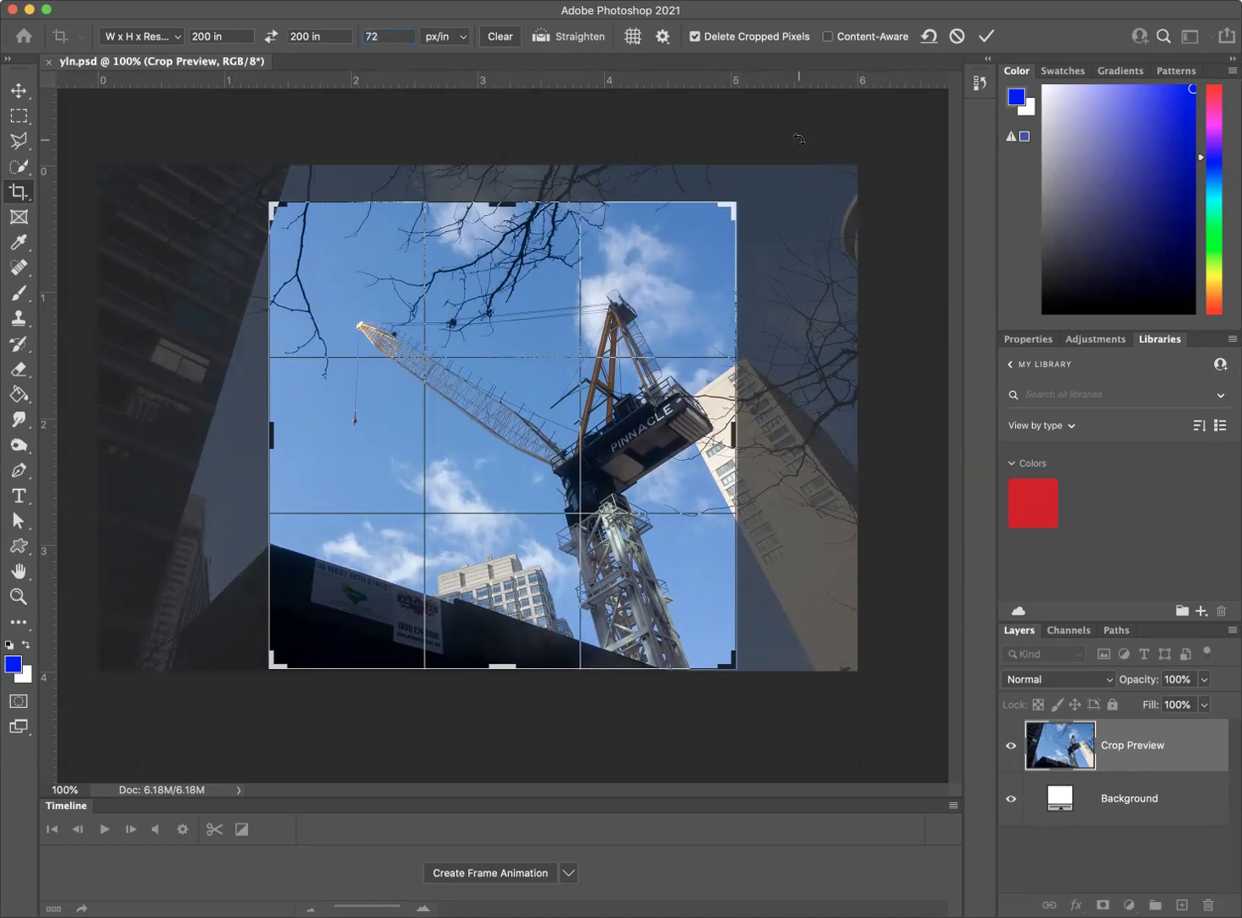
Step: Apply the 200 in × 200 in crop, then undo it with Cmd+Z
key(Return)
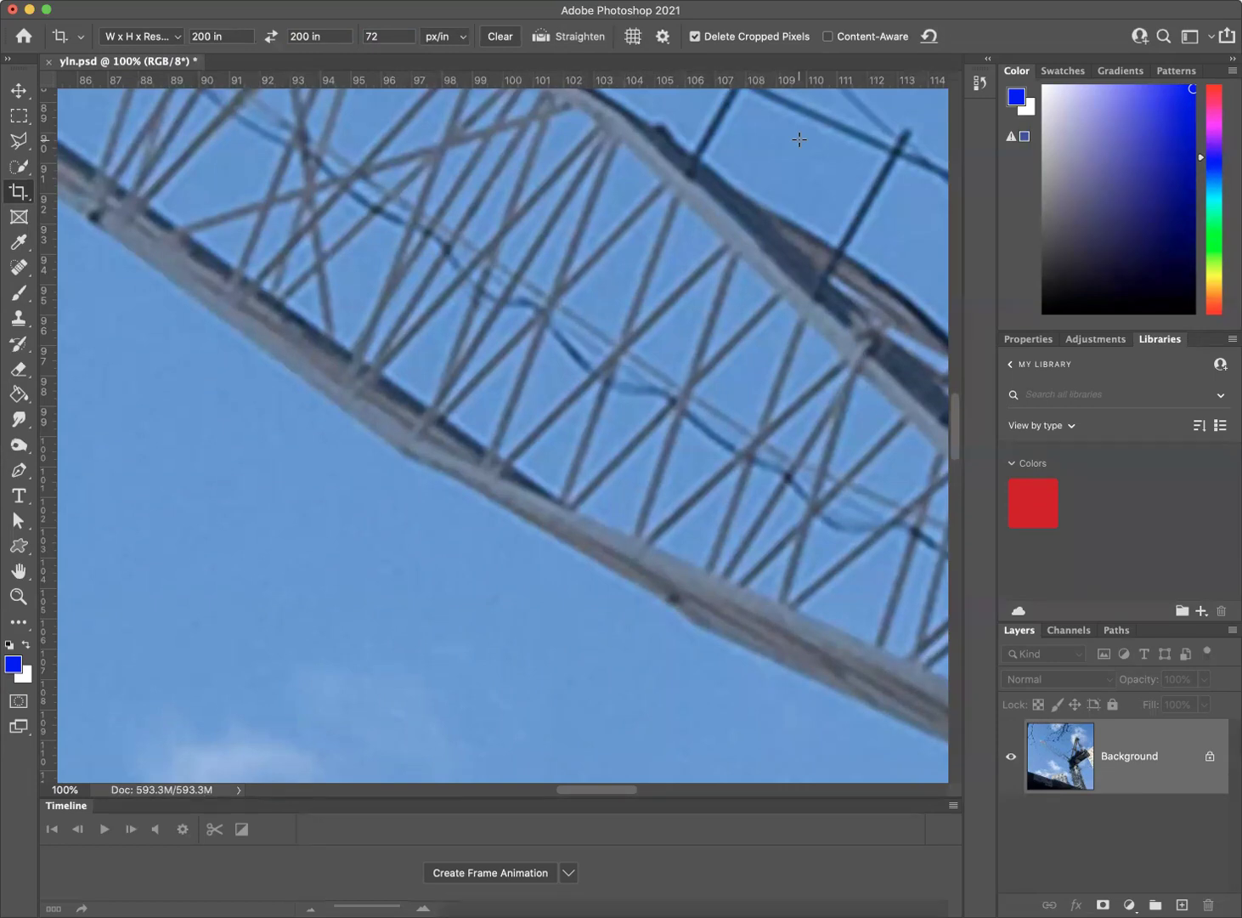
key(super)
key(super+z)
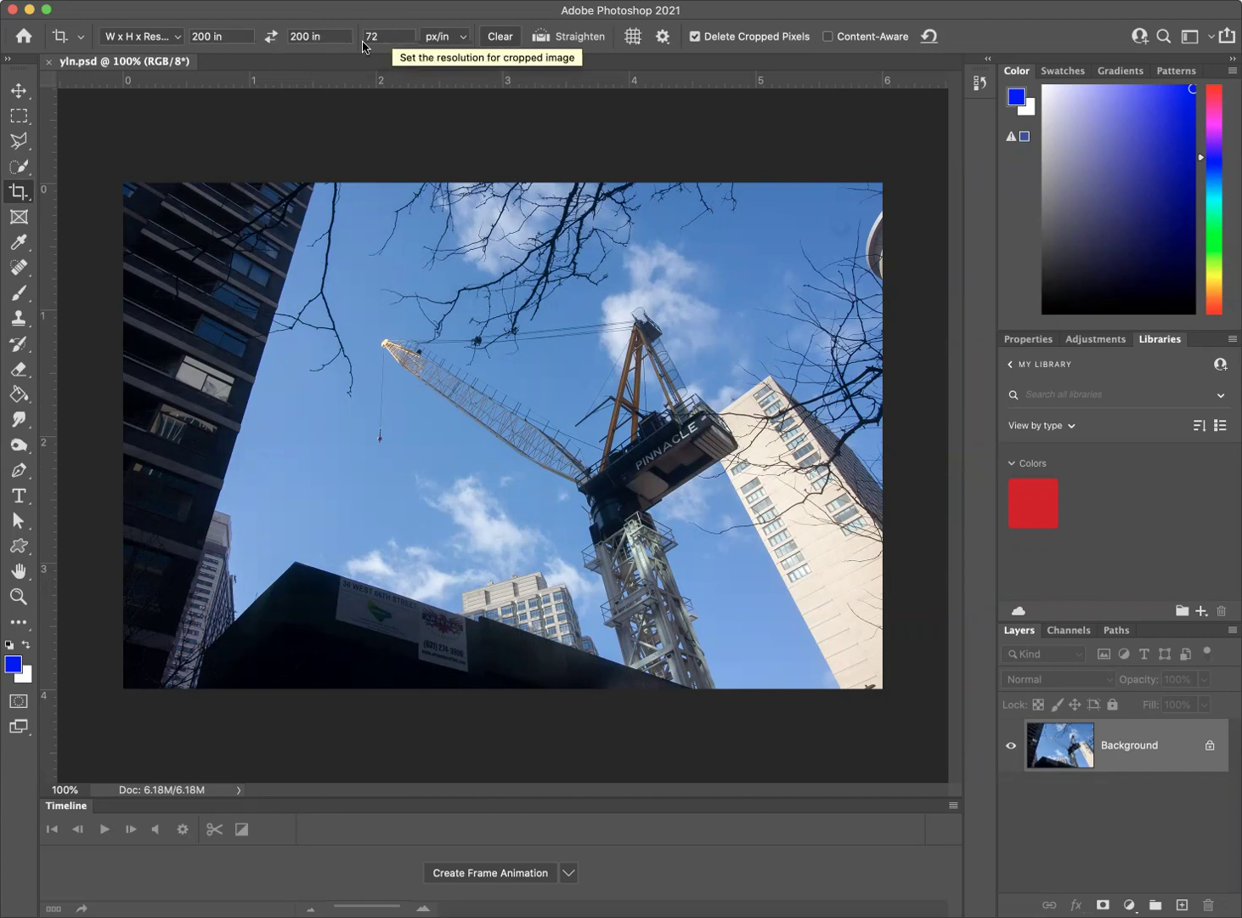
Step: Change the crop size to 200 px × 200 px, nudge the photo into place, and apply the crop
click(224, 38)
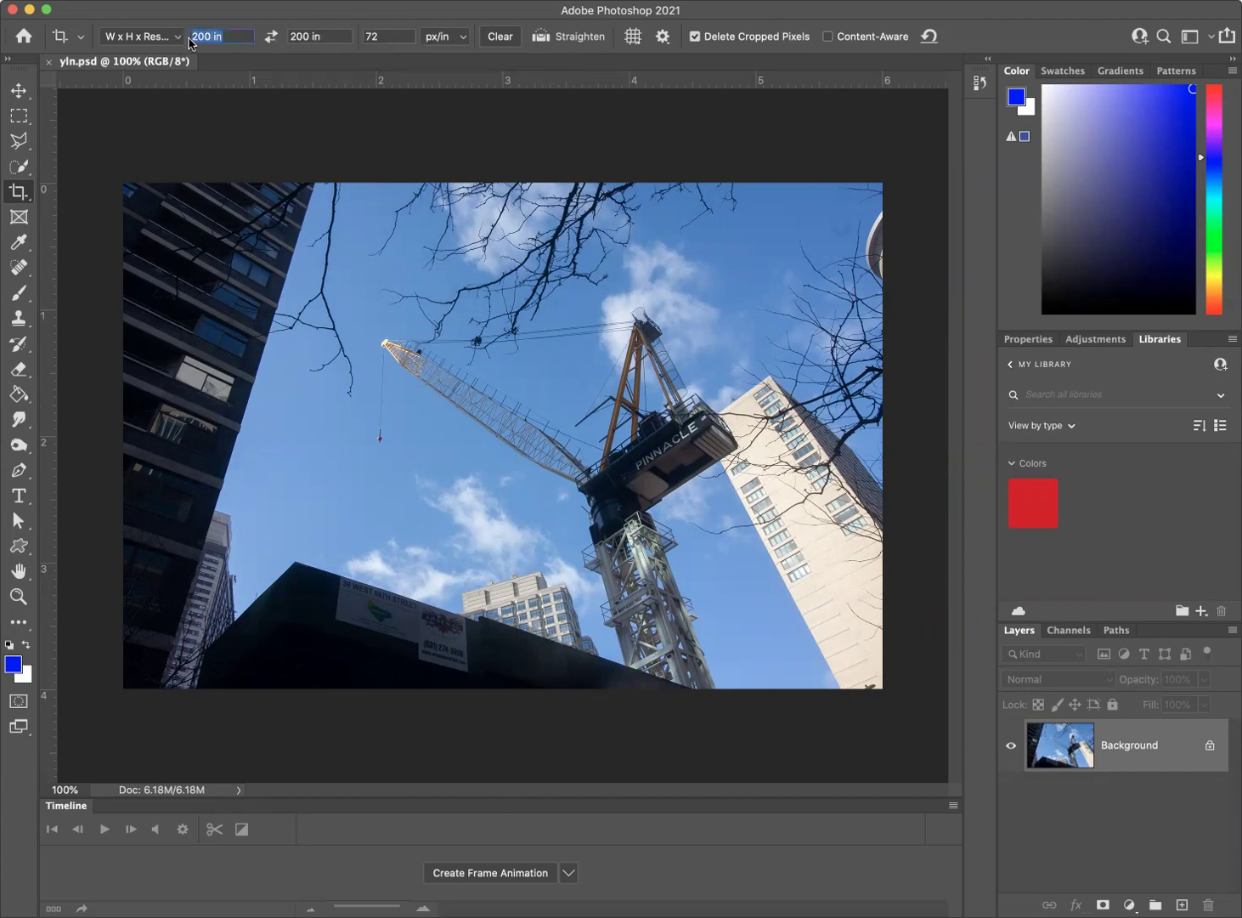
text(20)
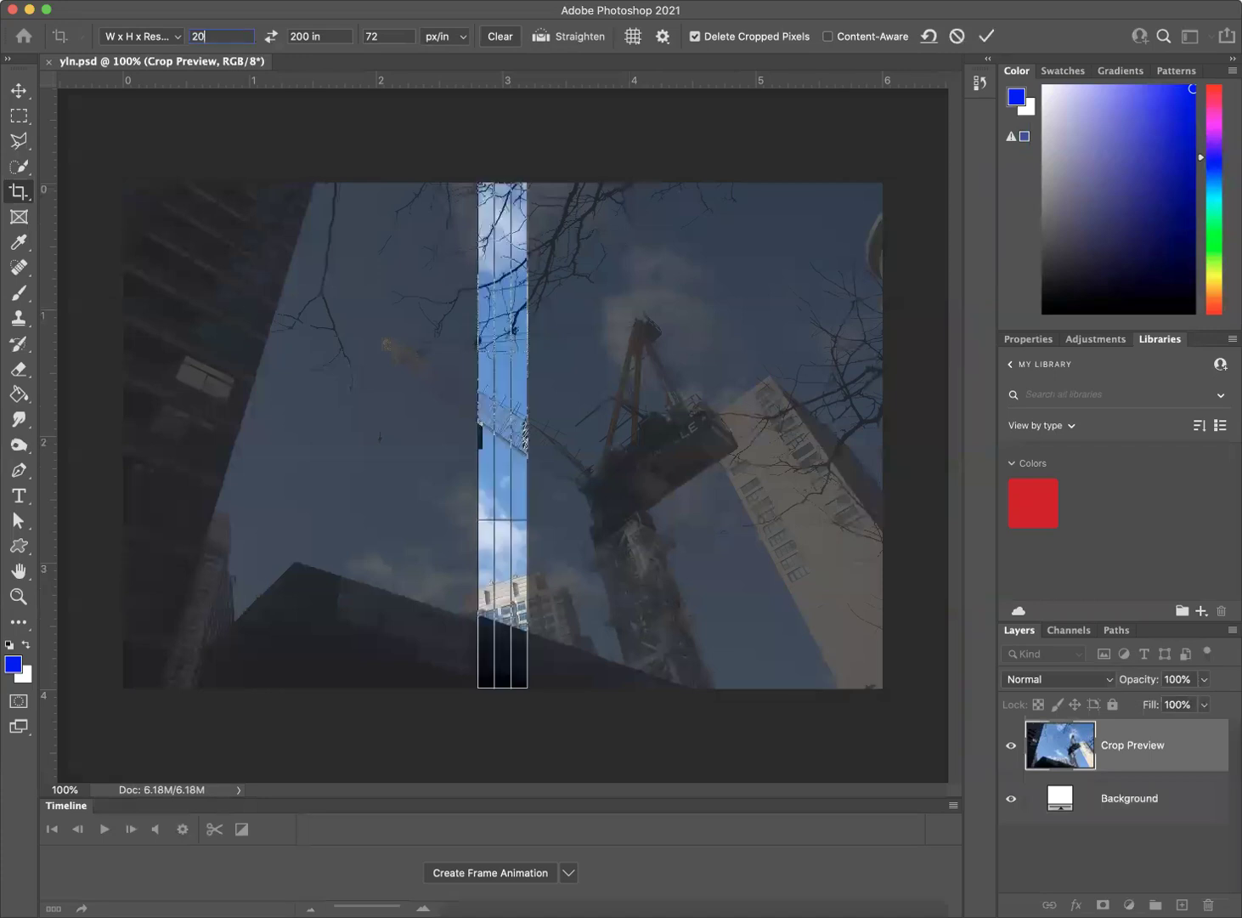
text(0 px)
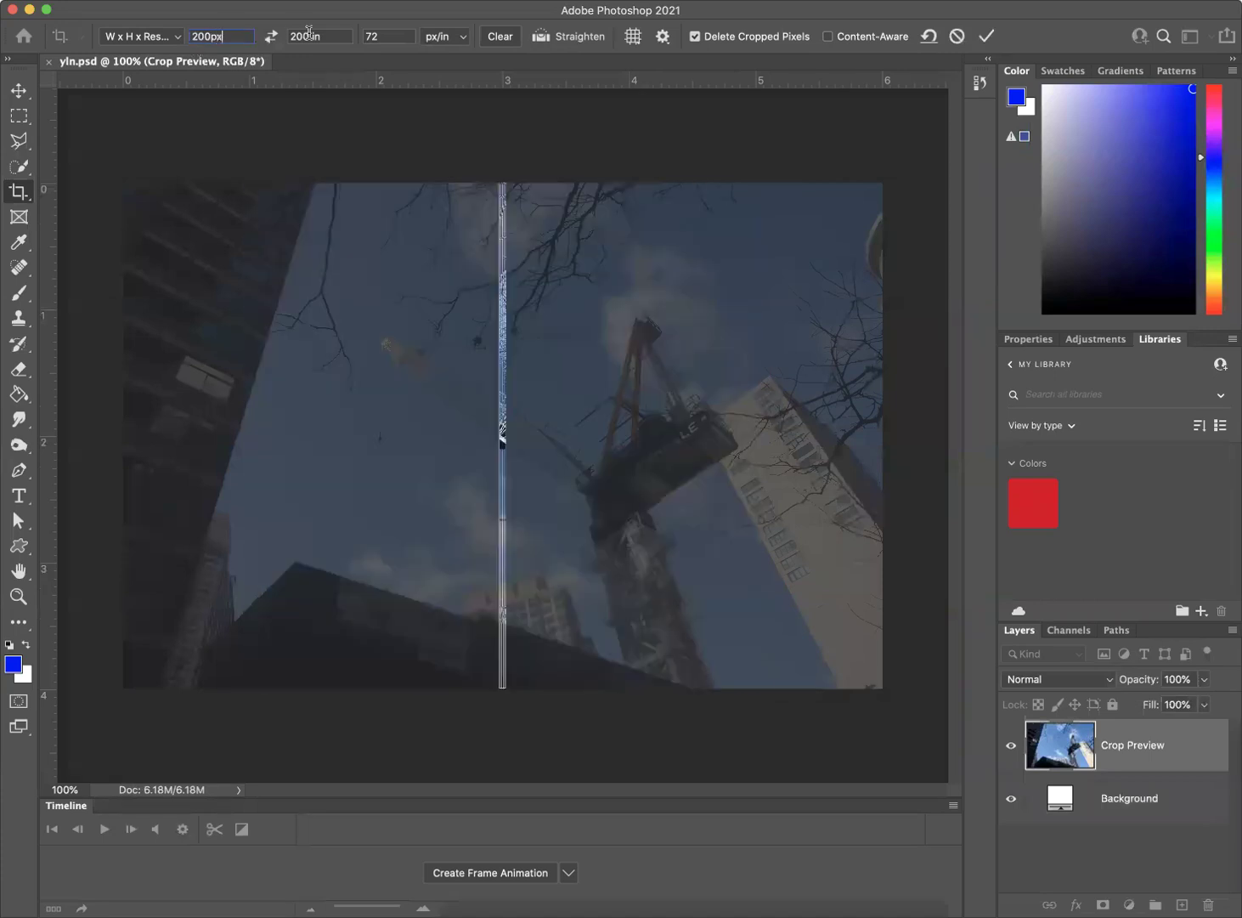
click(289, 36)
text(200px)
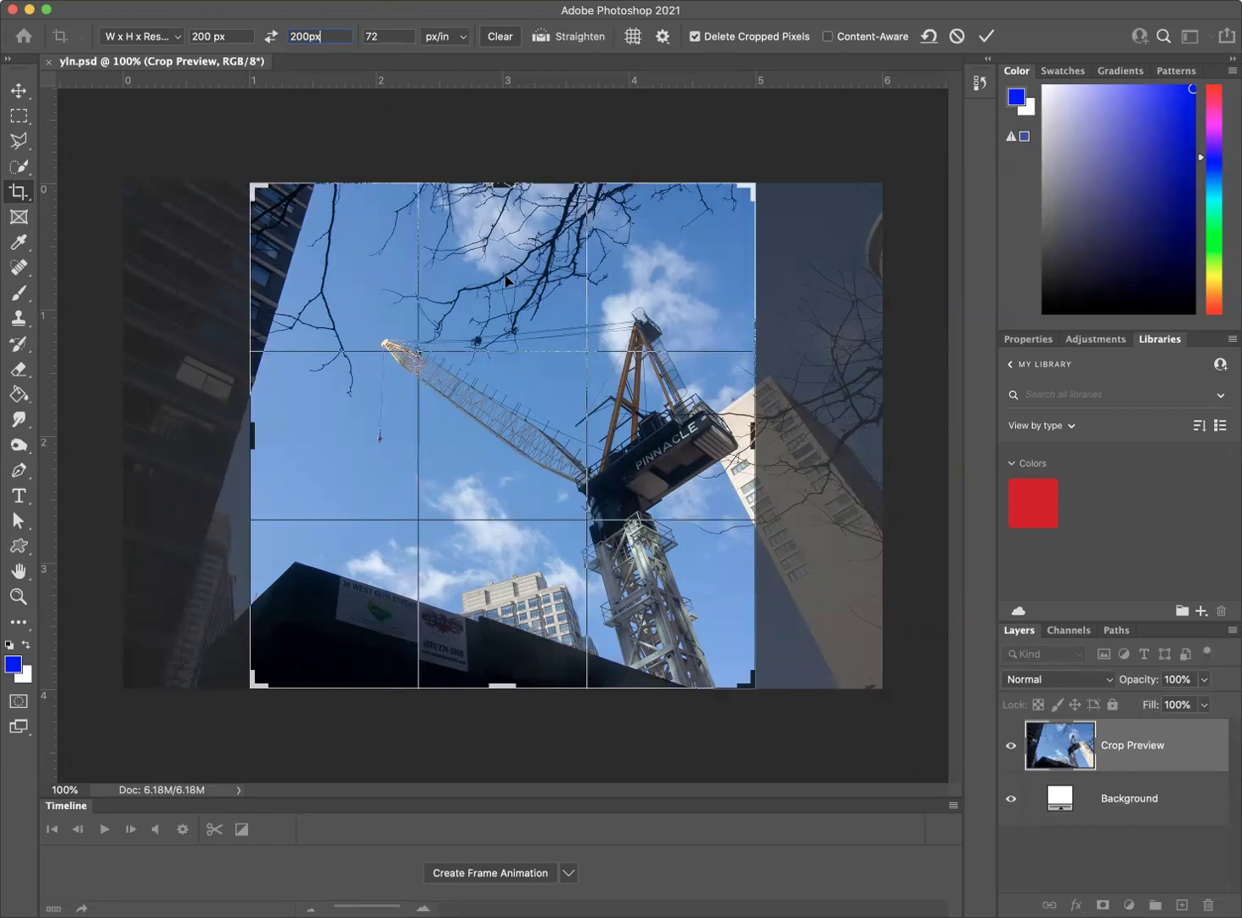
drag(525, 282, 514, 282)
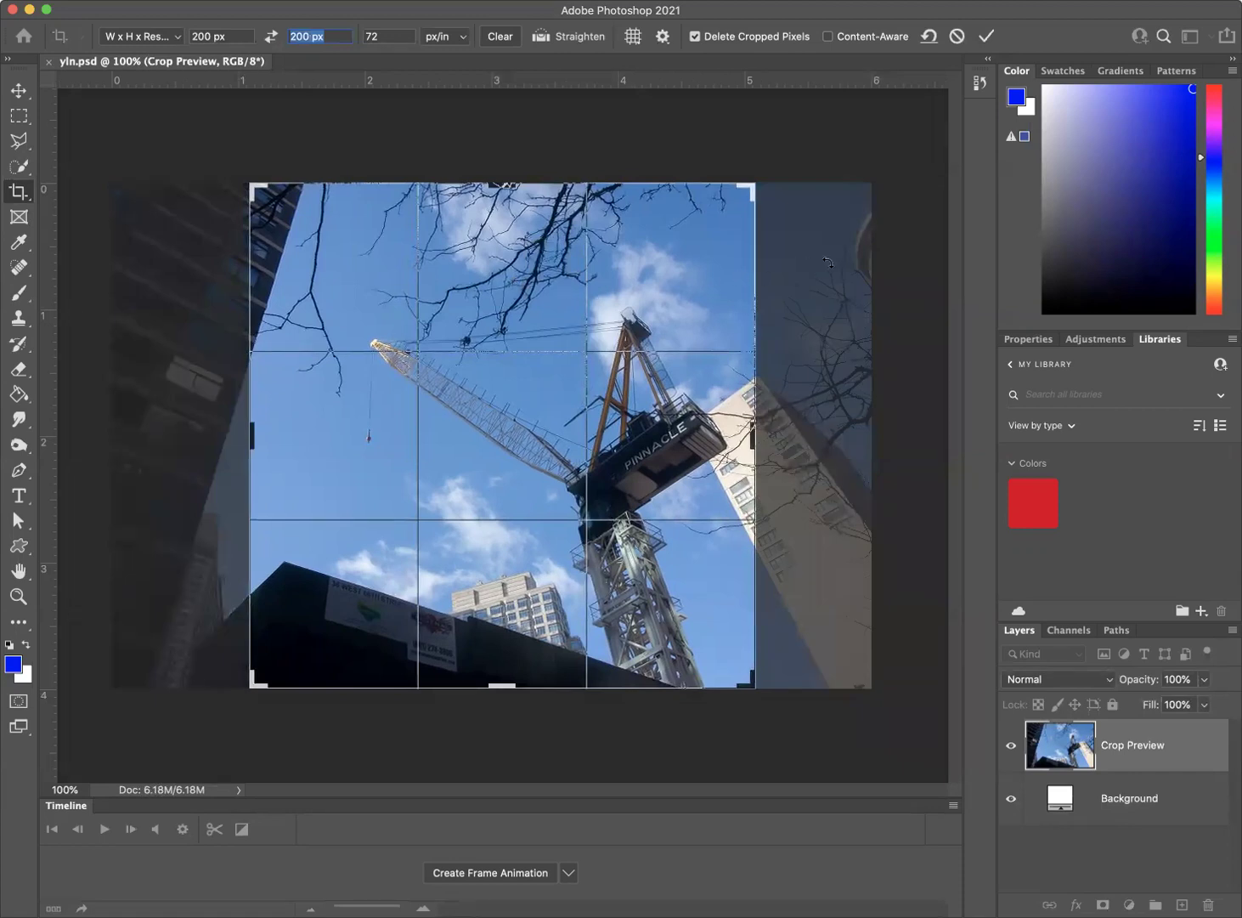
key(Return)
key(Return)
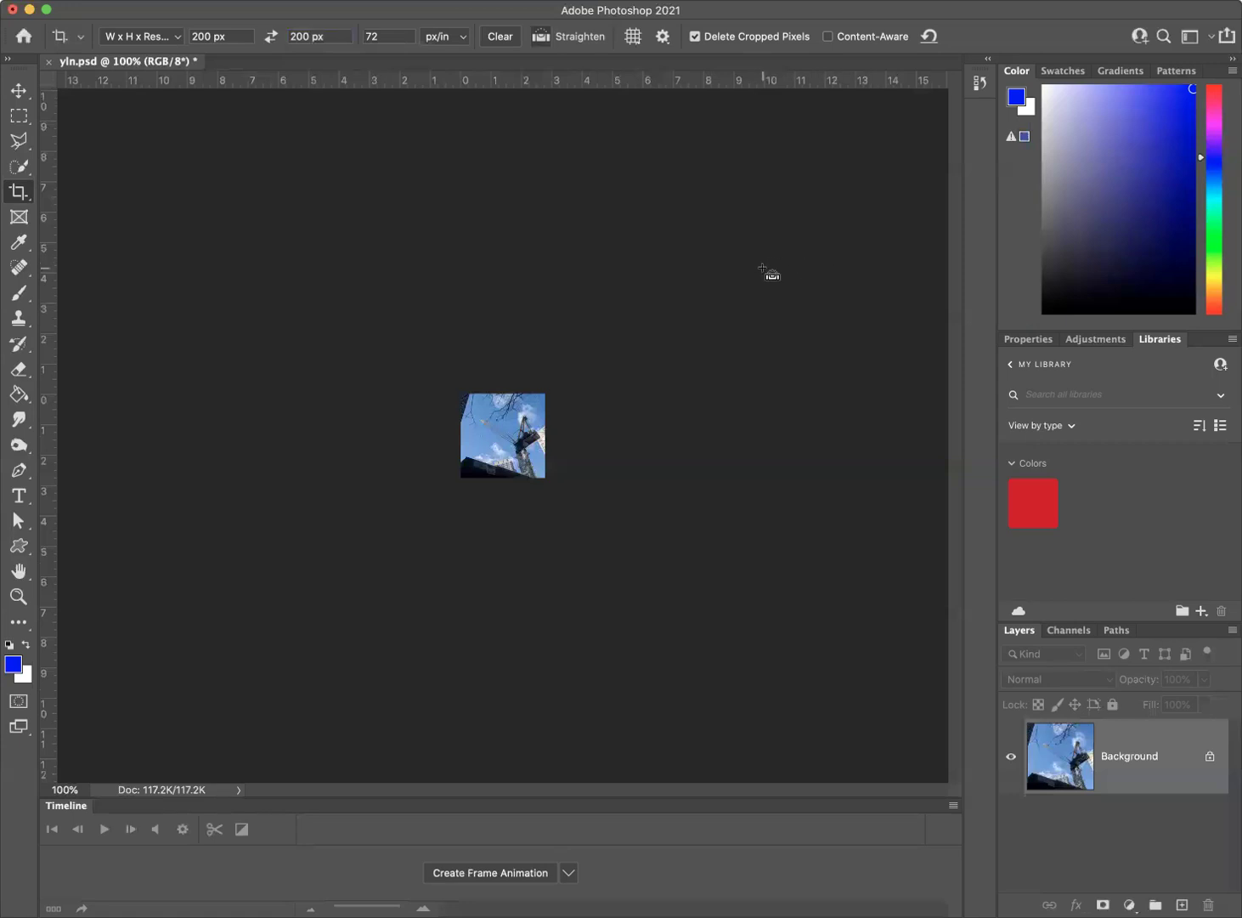
Step: Zoom in twice on the 200 × 200 px crane image with Cmd+plus
key(super+plus)
key(super+plus)
key(super+plus)
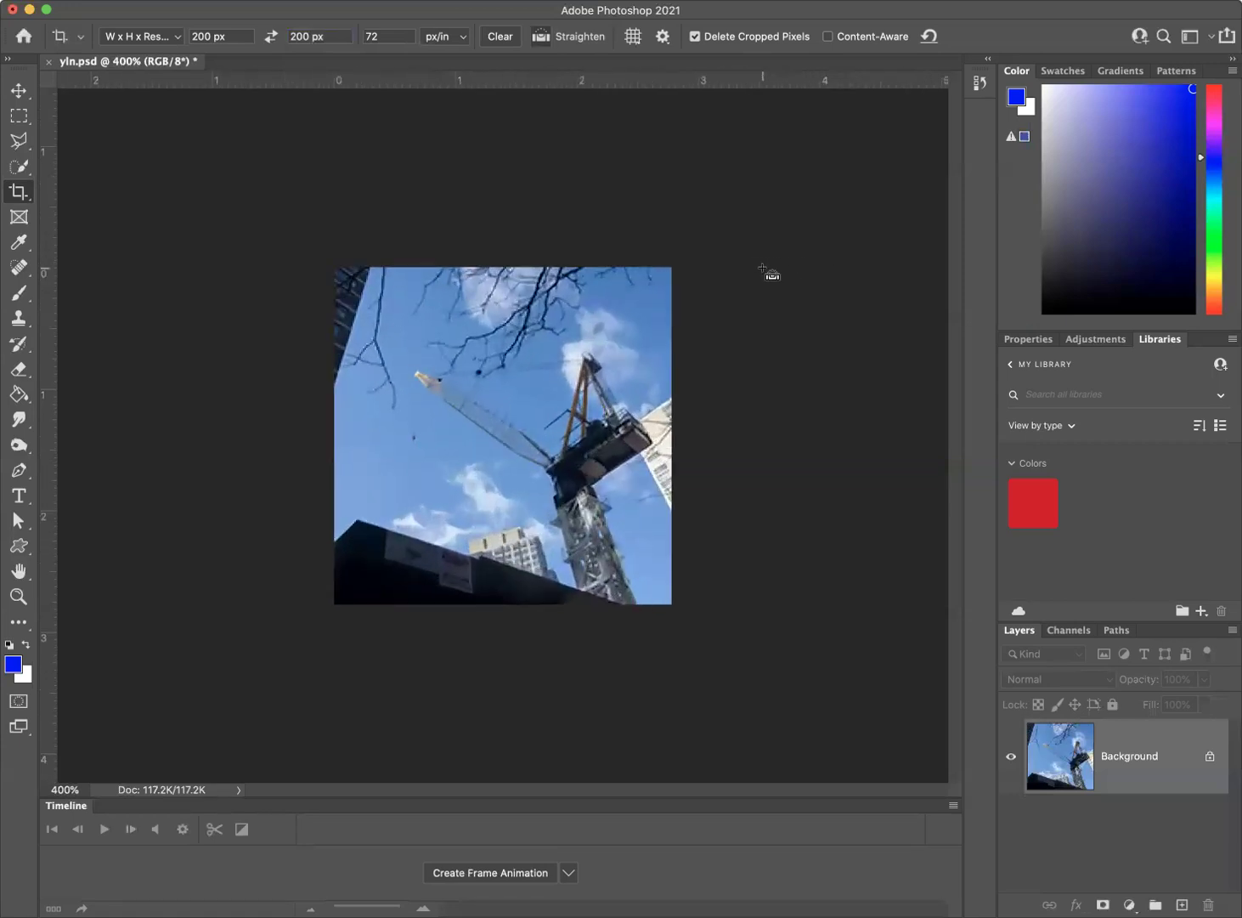
key(super+plus)
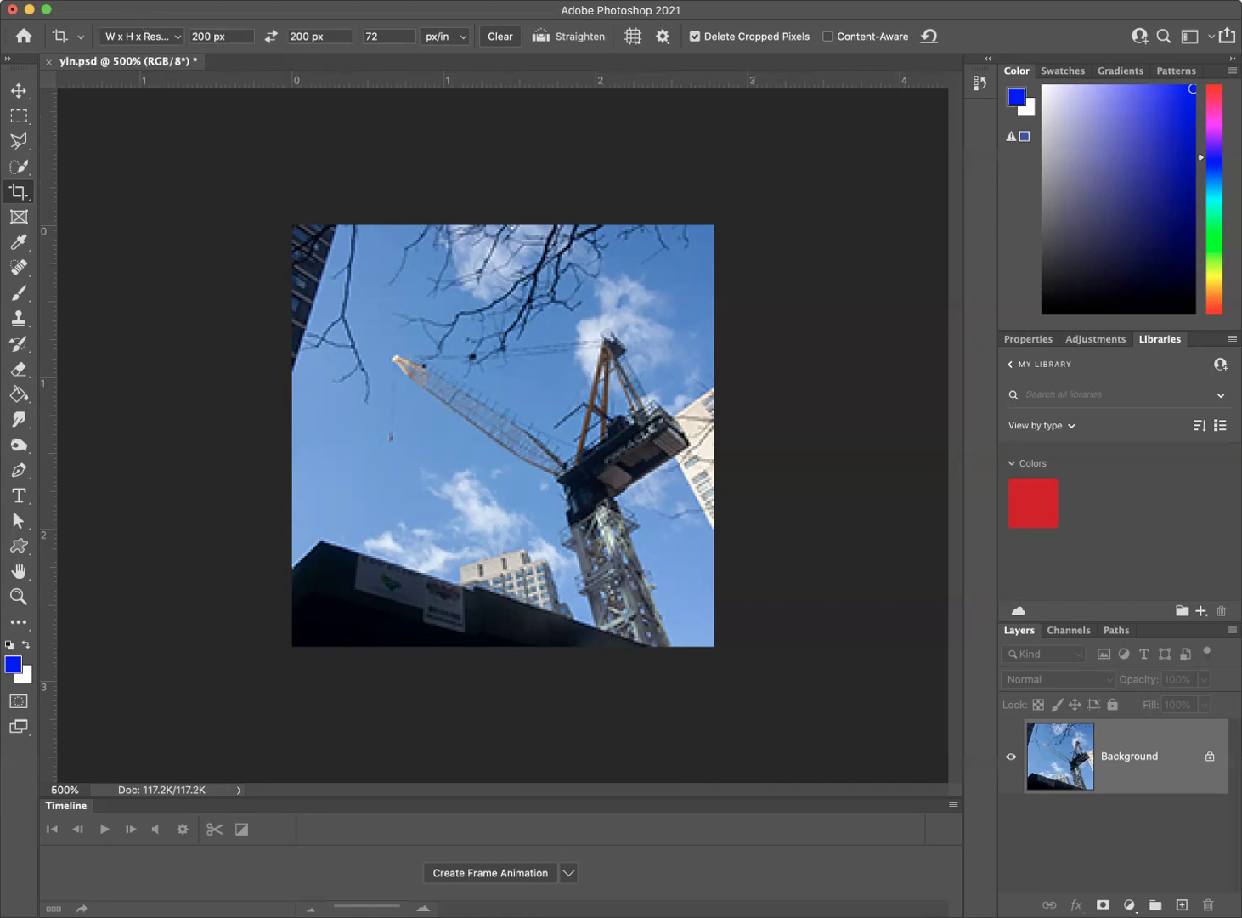
Step: Choose File > Export > Save for Web (Legacy)
click(134, 0)
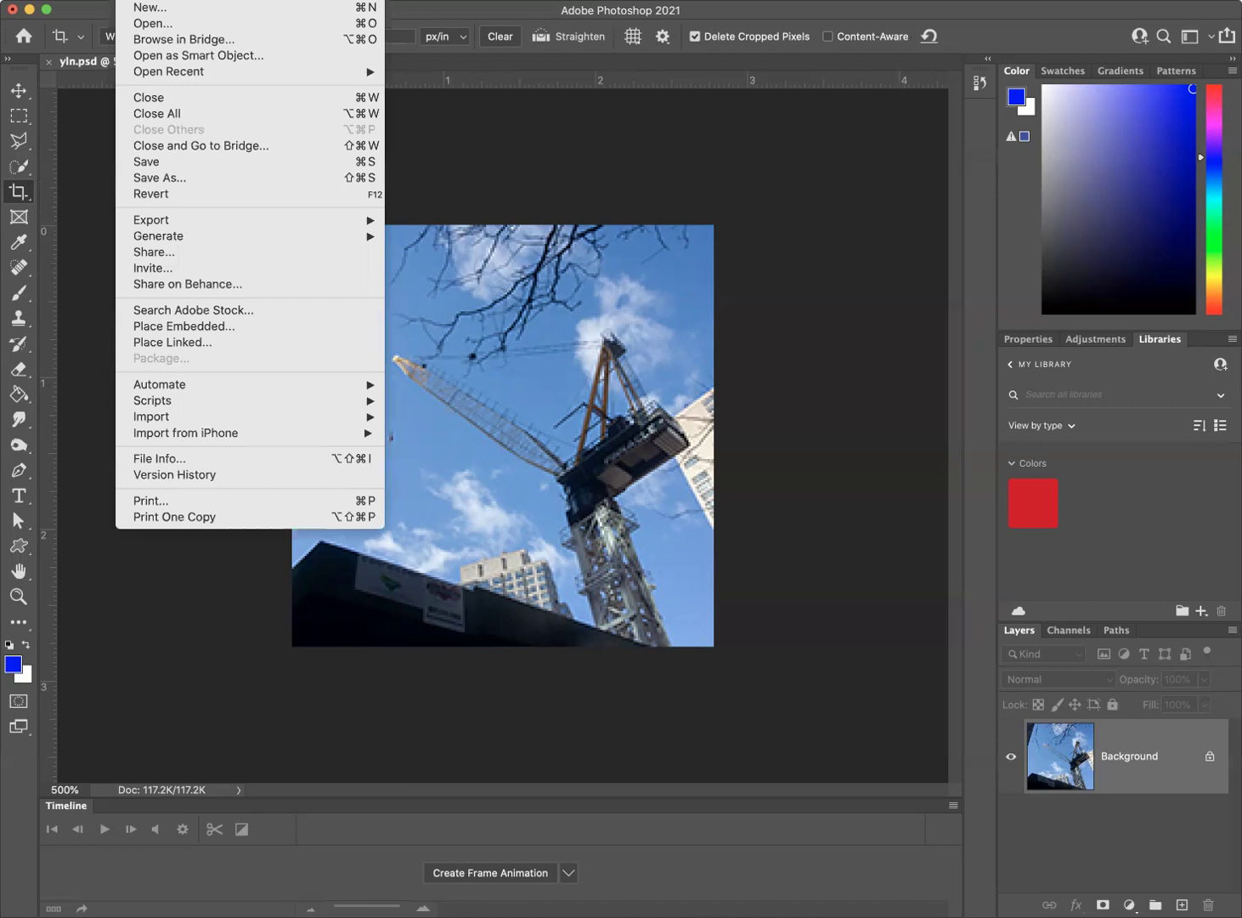
mouse_move(164, 222)
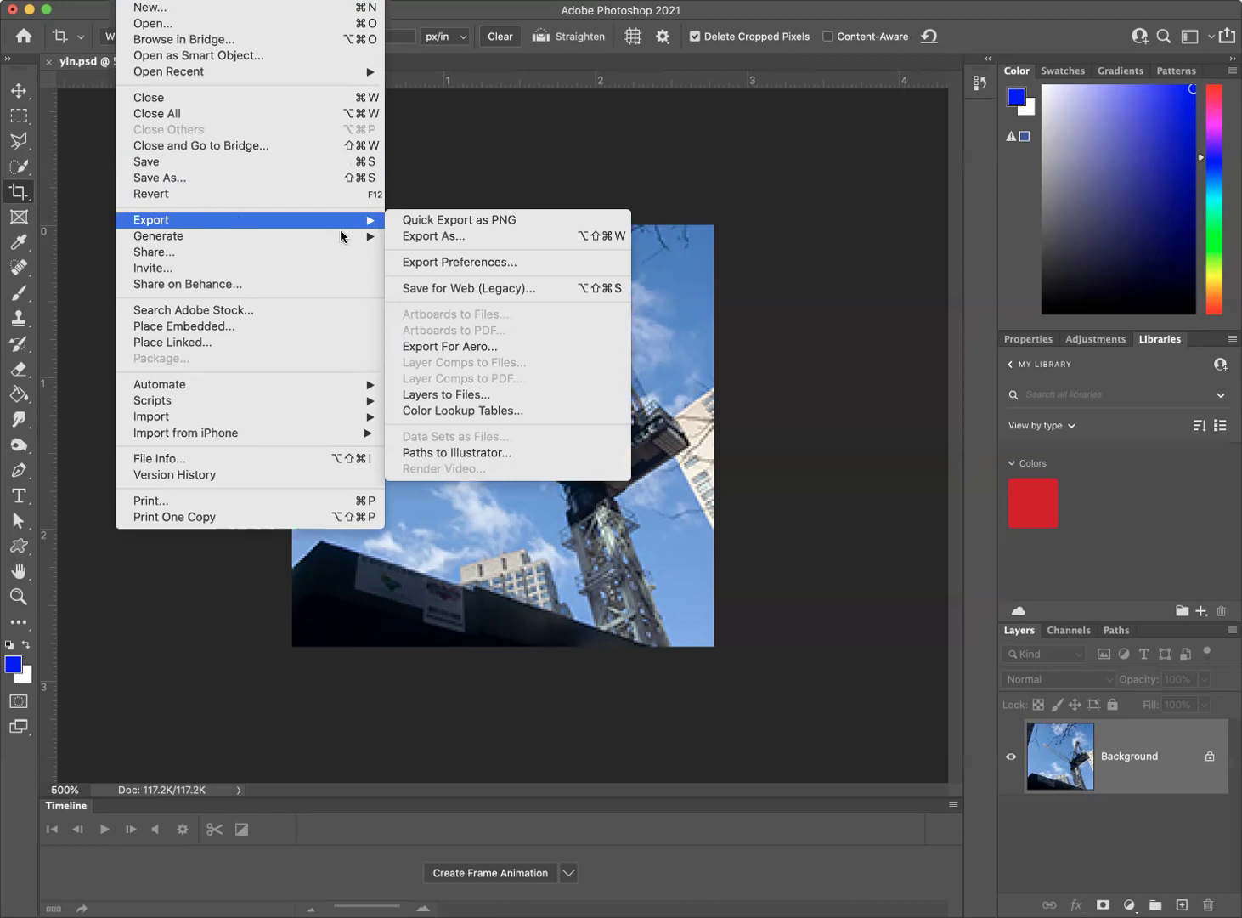
click(448, 290)
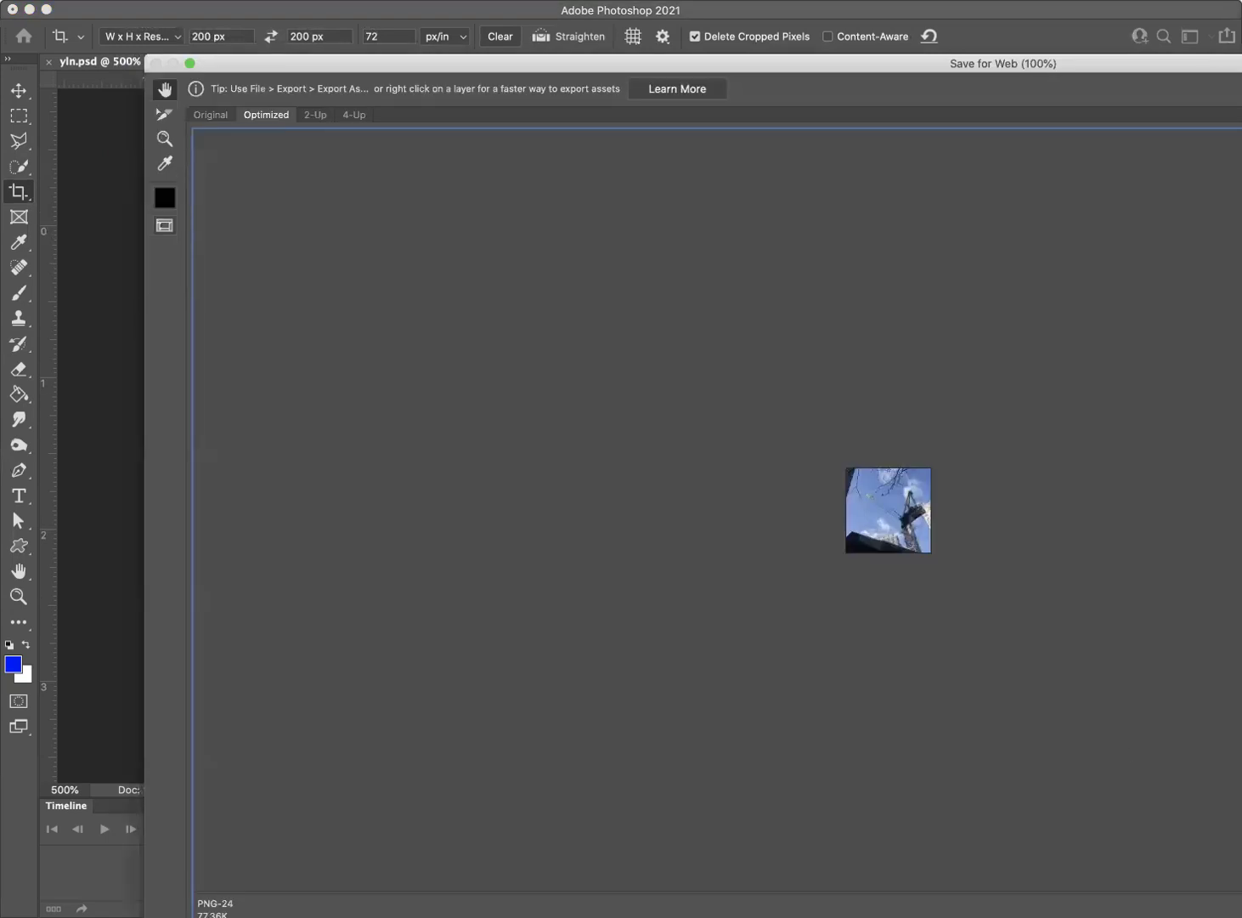
Step: Resize and move the Save for Web window, then raise the preview zoom to 200% and then 300%
drag(1241, 917, 1163, 861)
drag(1007, 66, 1003, 42)
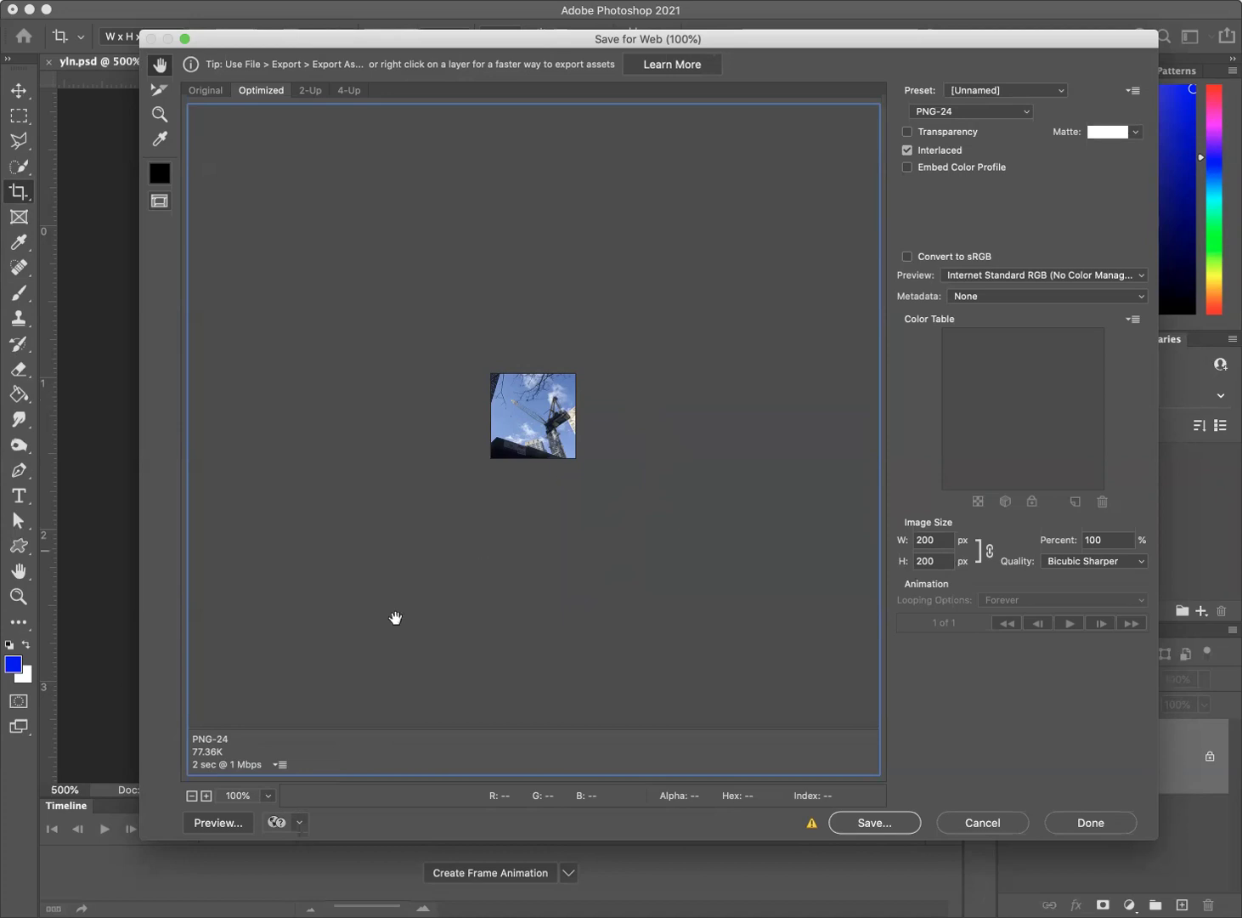
click(270, 796)
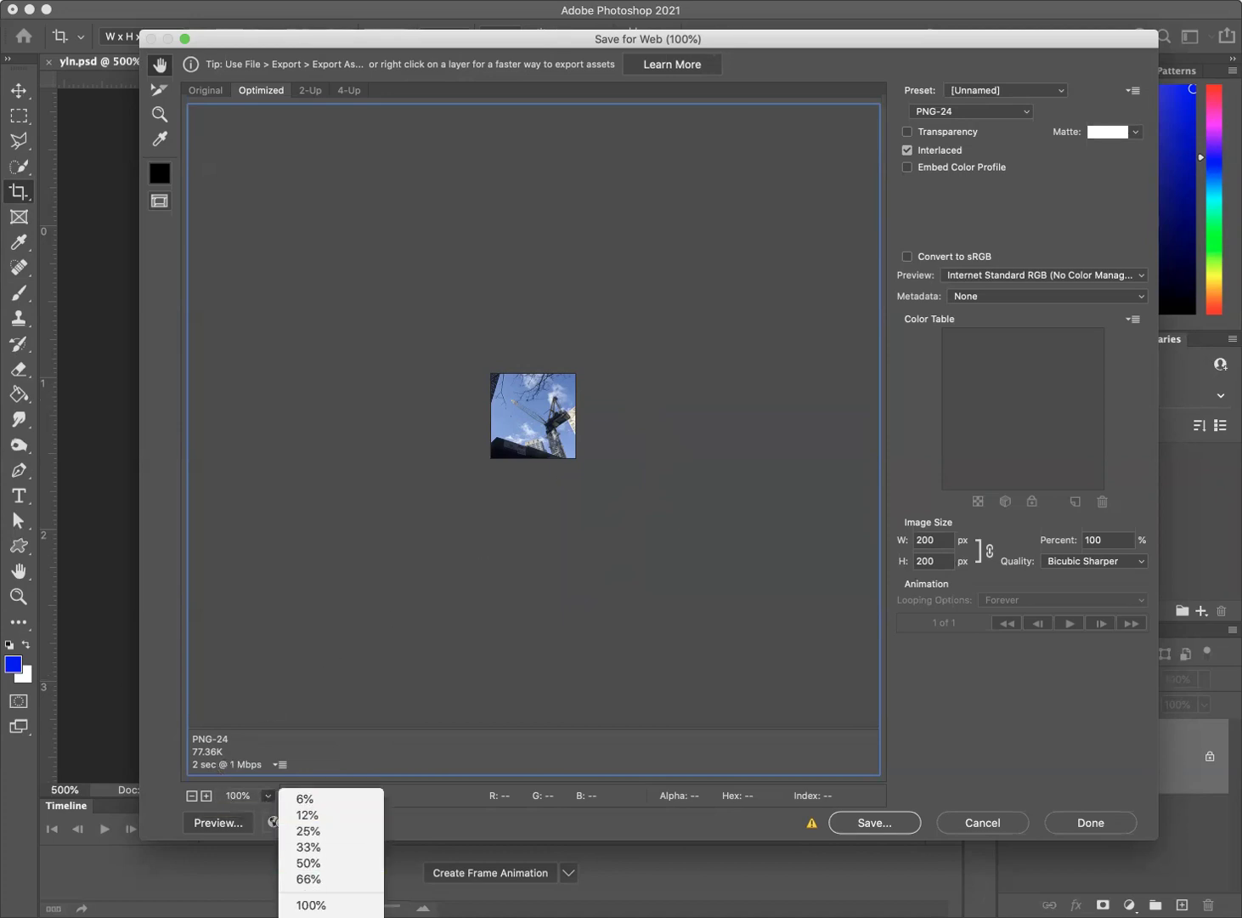
click(311, 917)
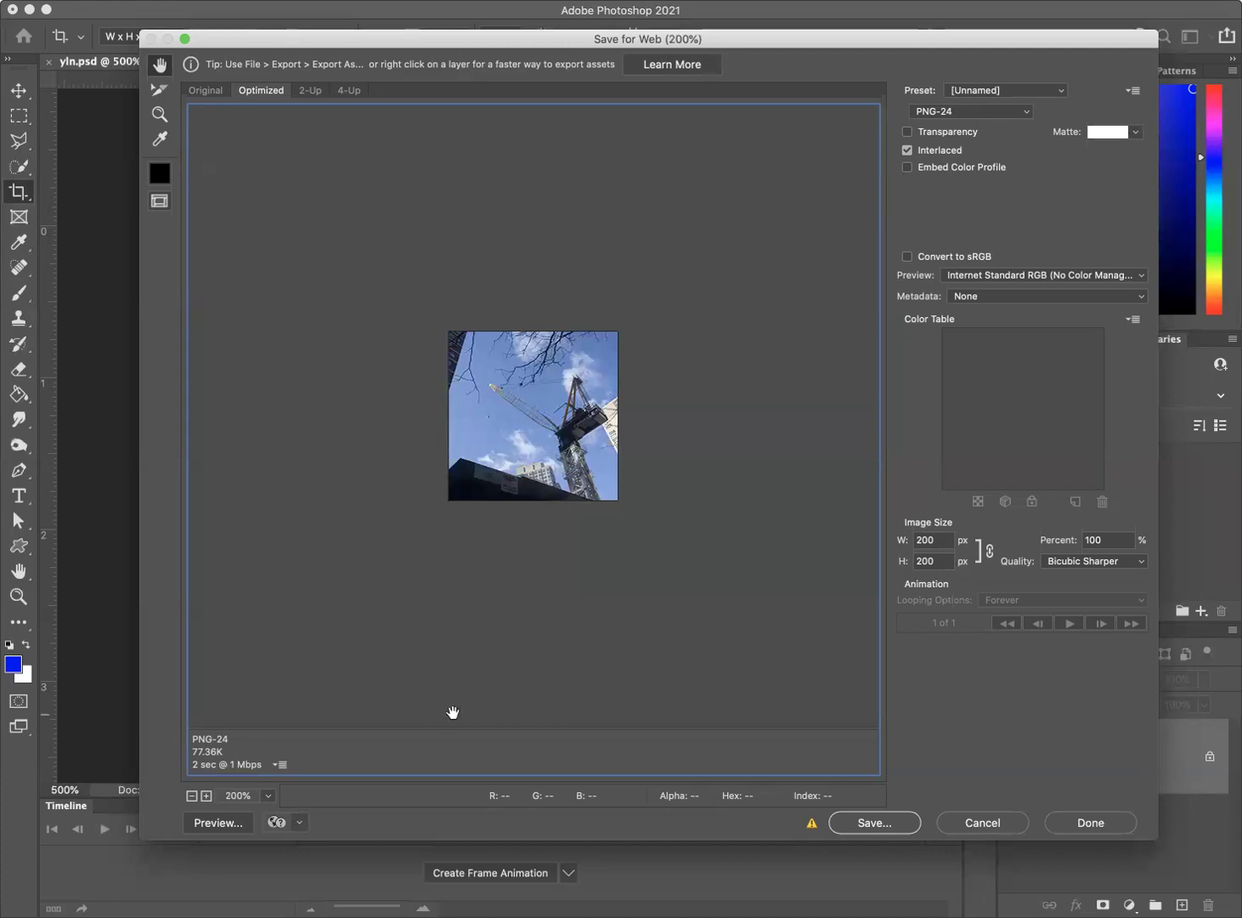
click(269, 799)
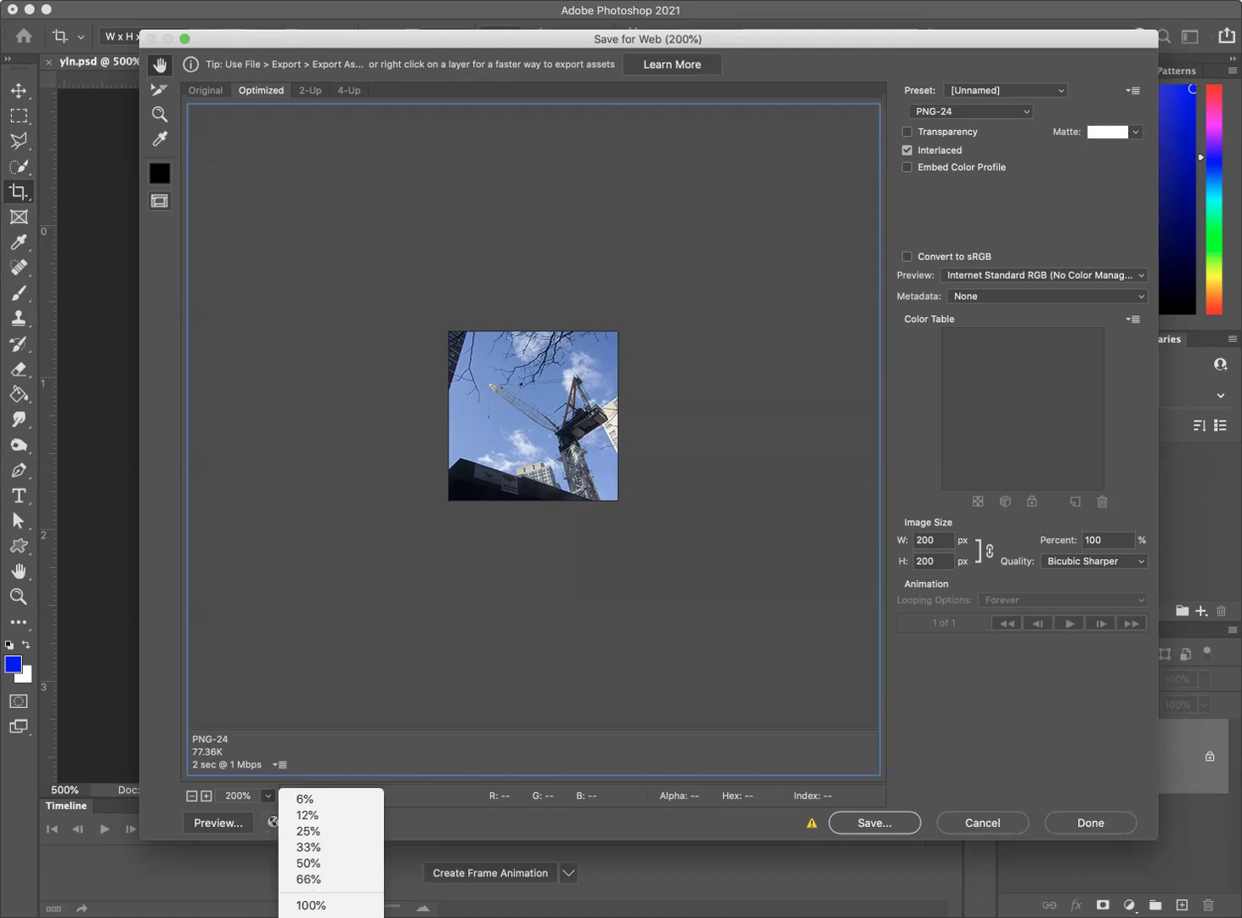
click(308, 906)
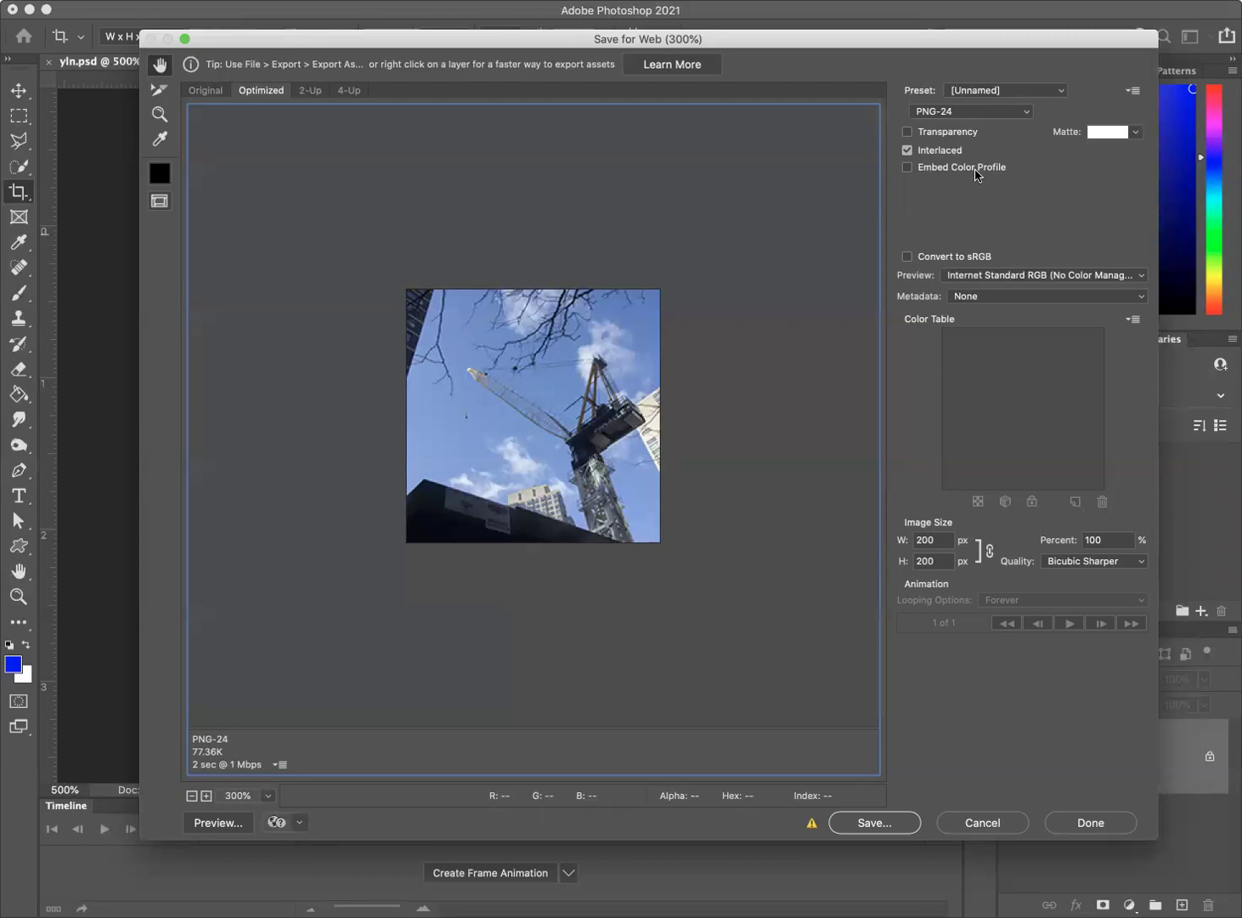
Step: Switch the export format to JPEG and preview Very High, High, Medium and Low quality
click(1027, 114)
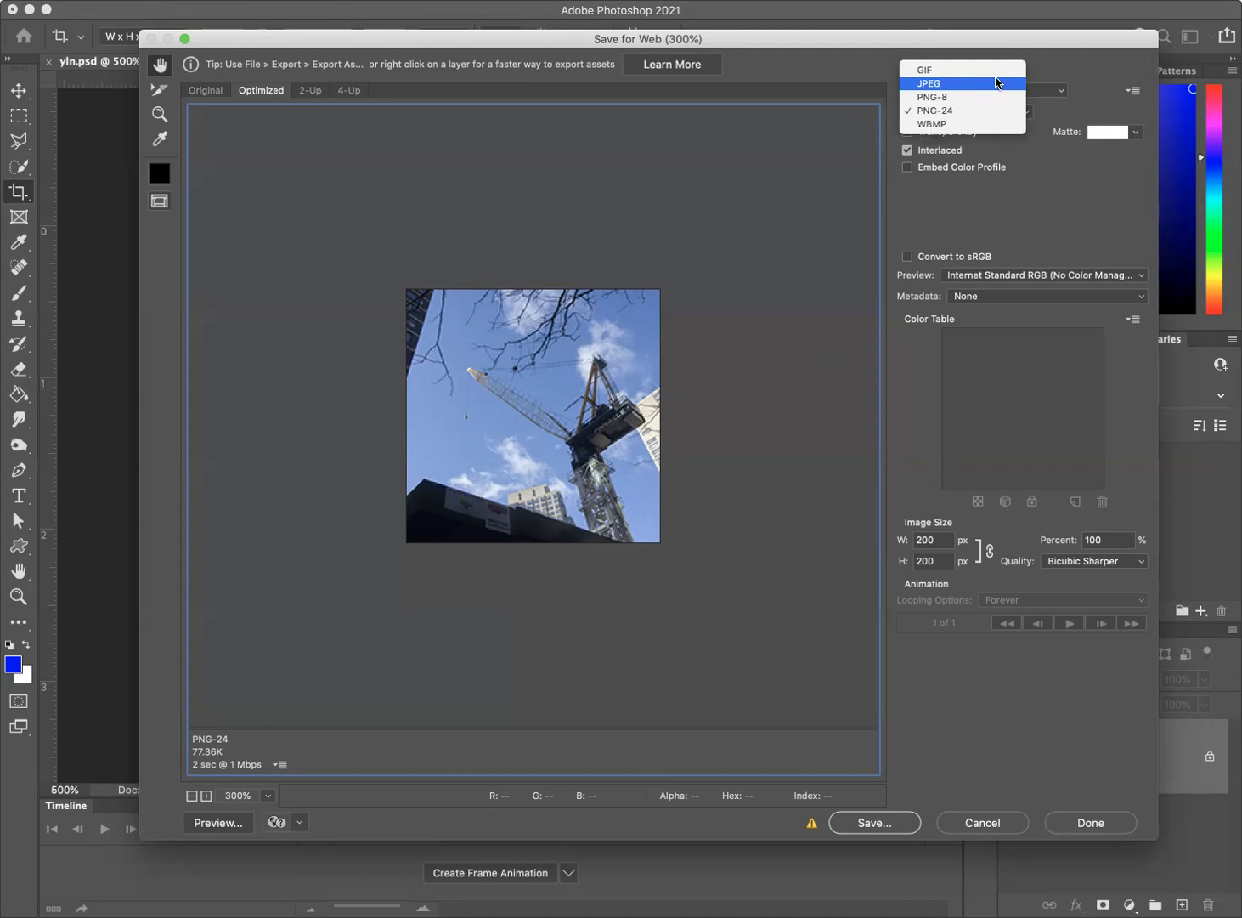
click(997, 83)
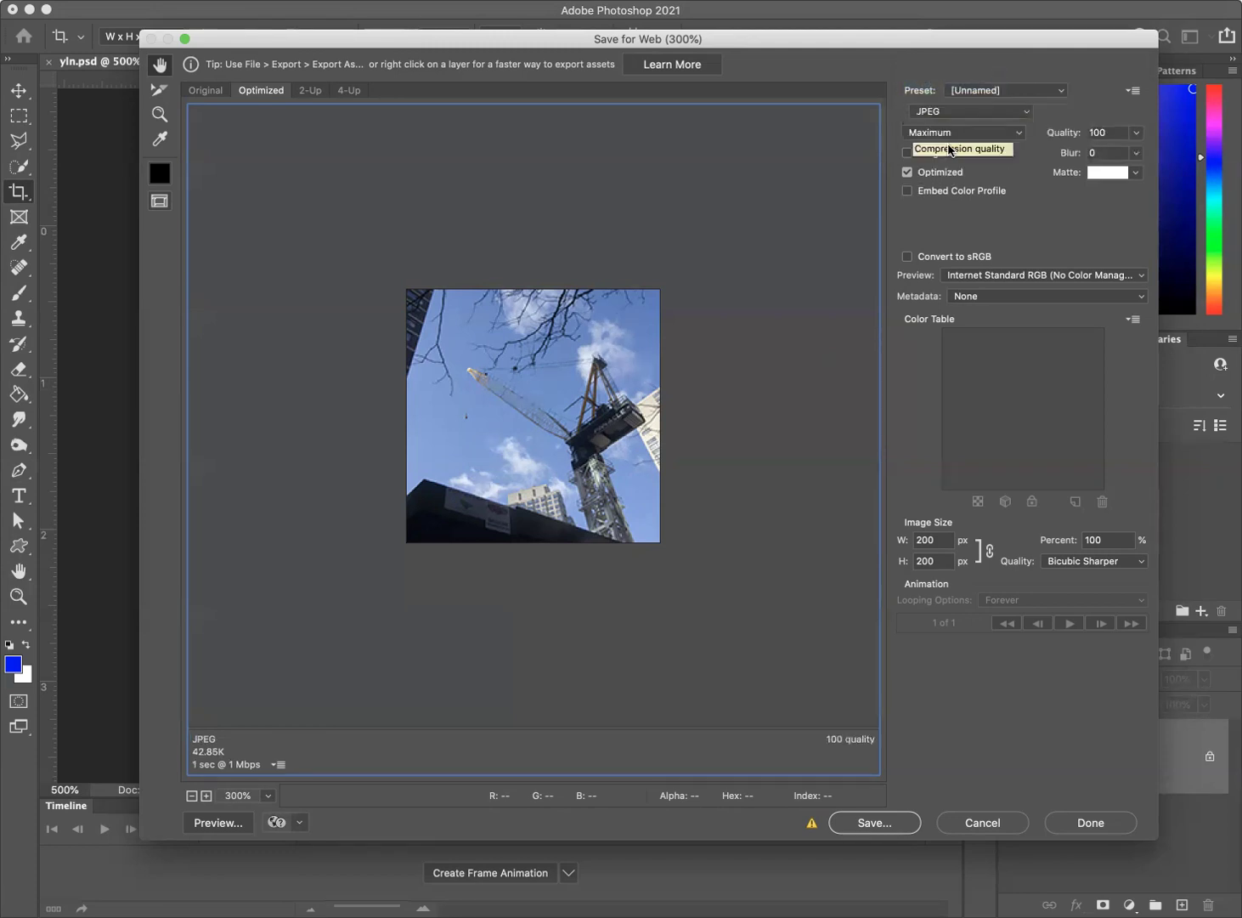
click(1007, 136)
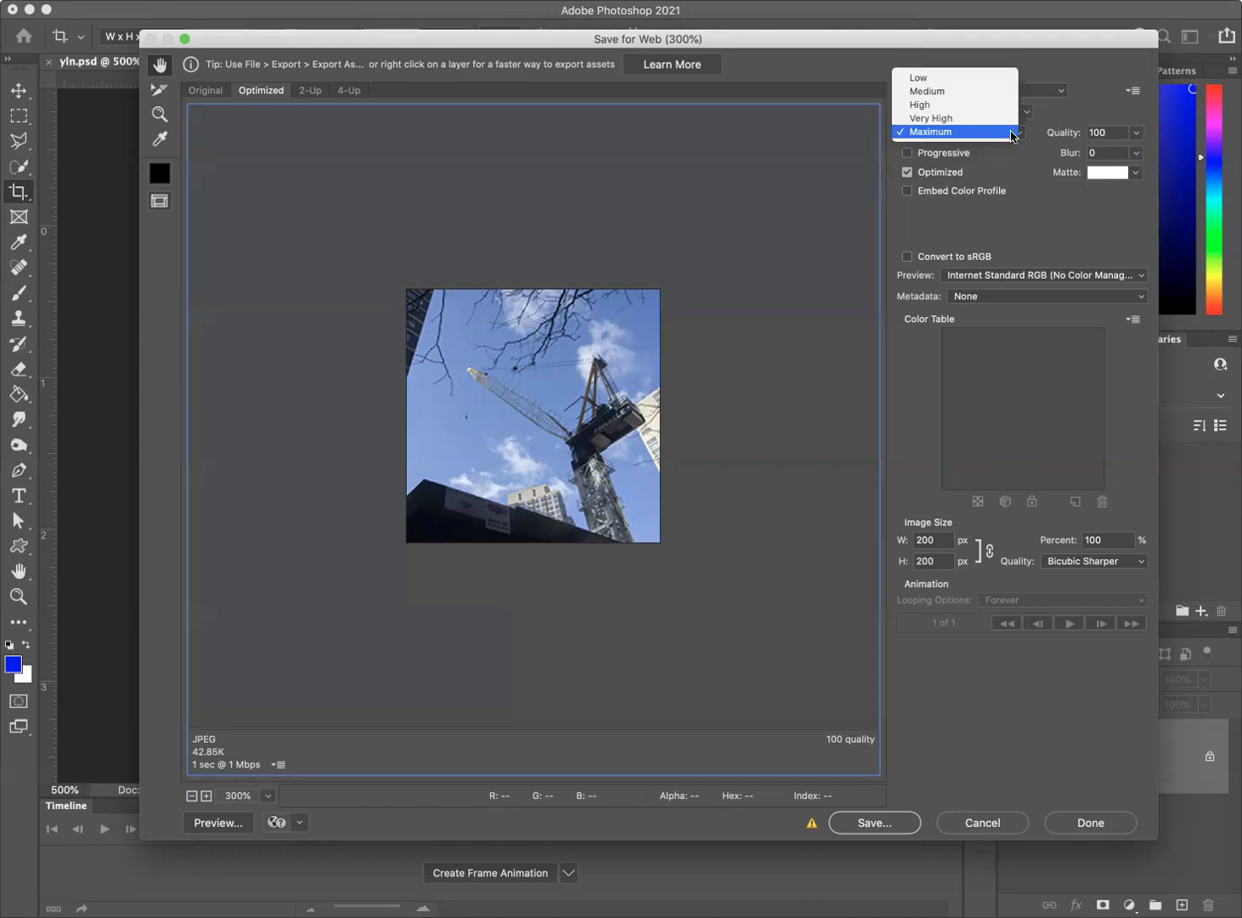
click(1005, 125)
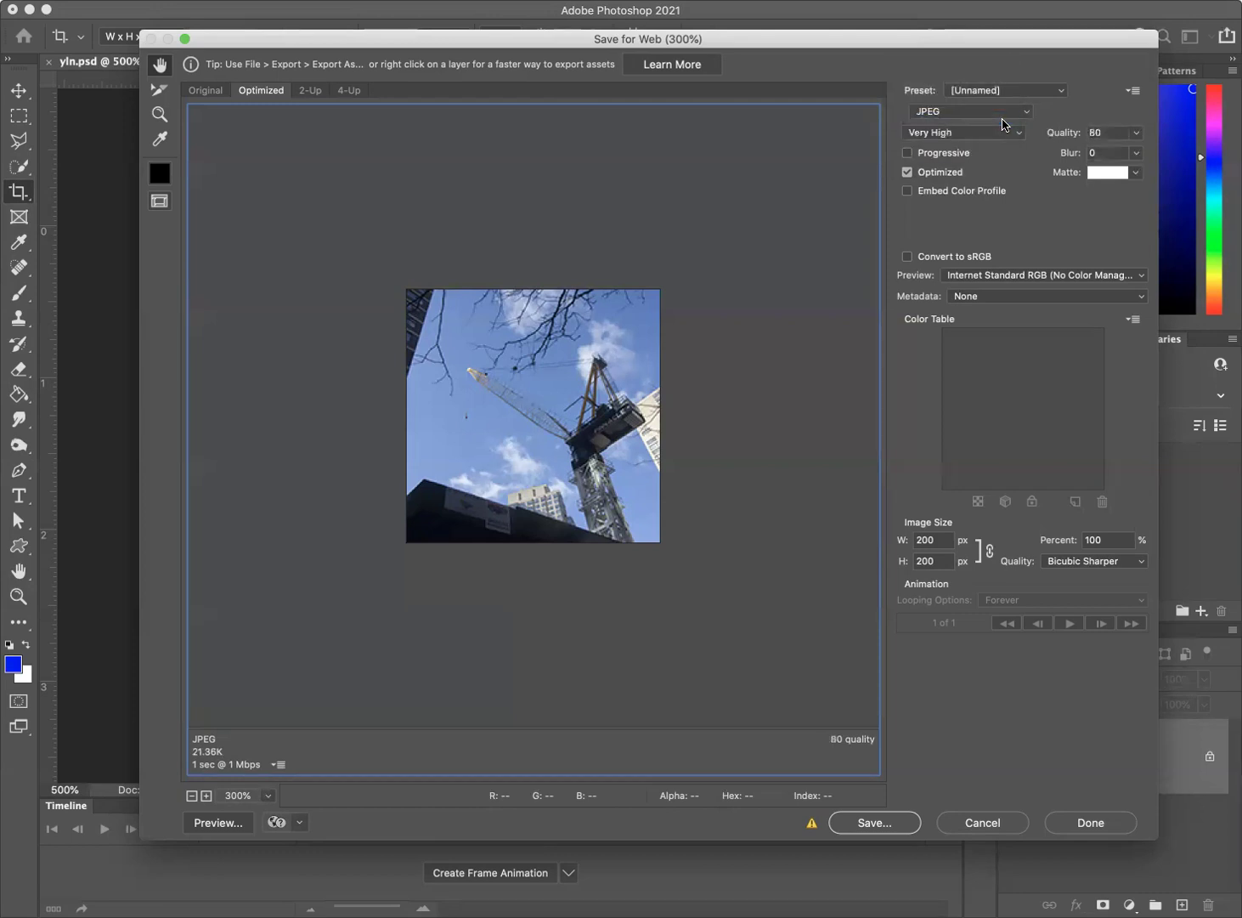
click(1003, 126)
click(986, 120)
click(981, 127)
click(982, 120)
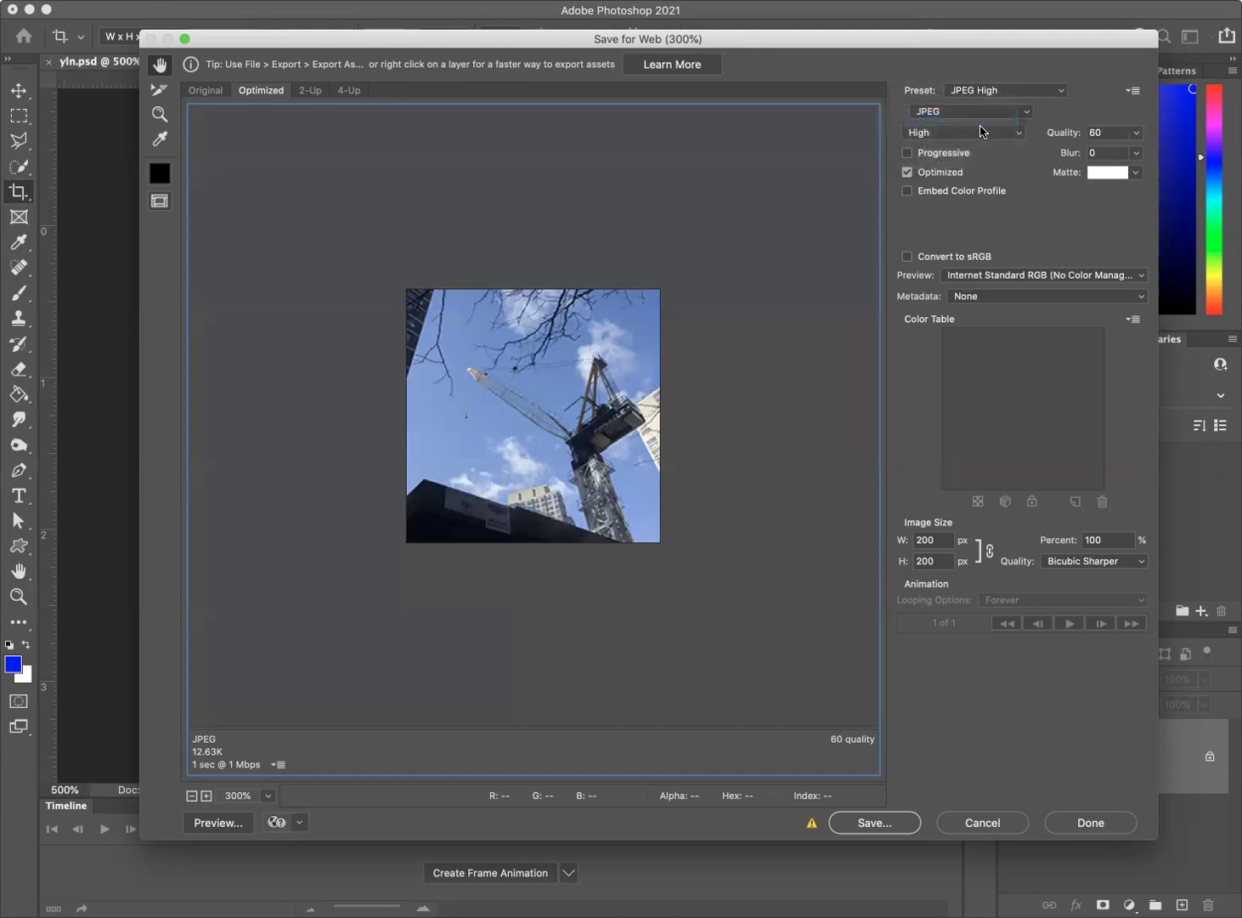
click(975, 131)
click(972, 120)
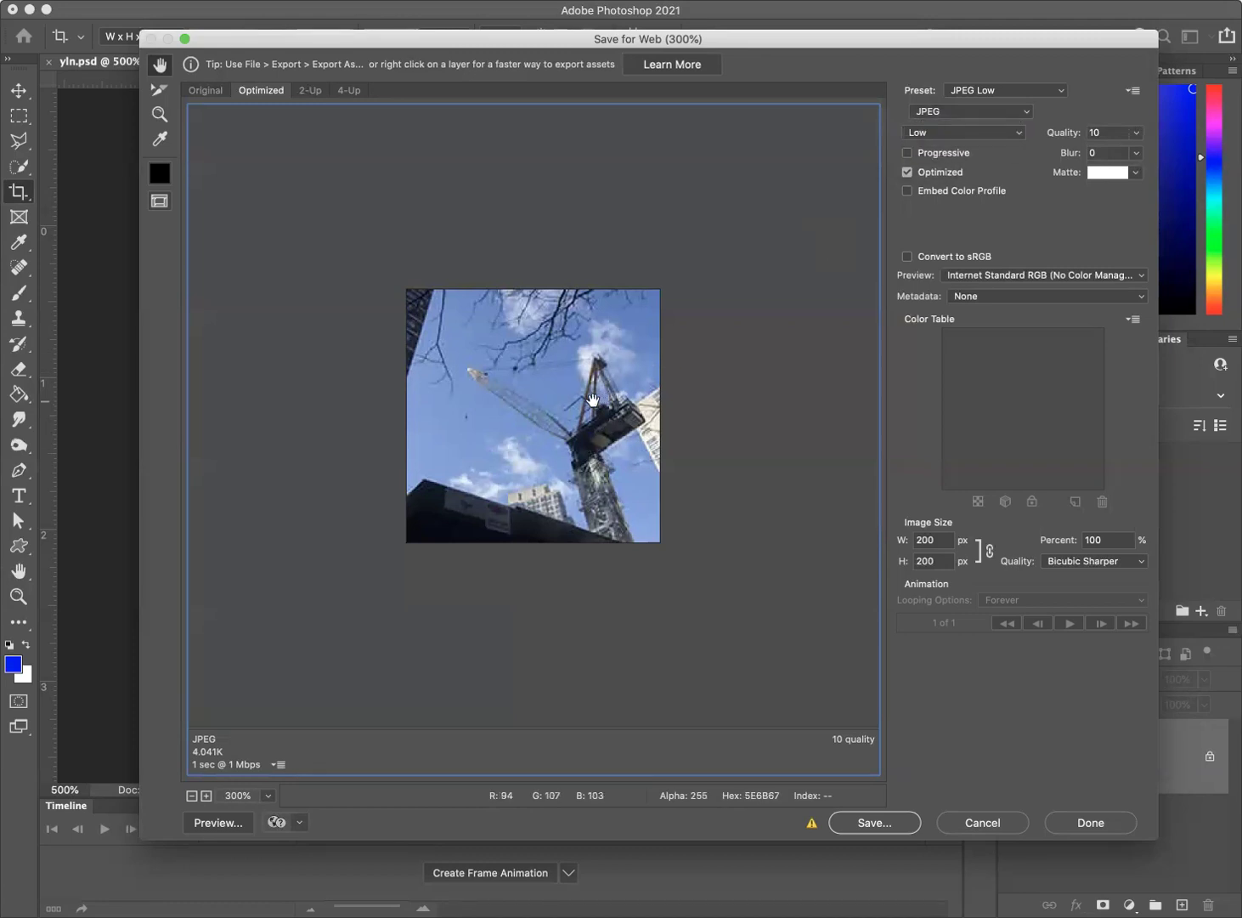
Step: Raise JPEG quality back through Medium and High to Maximum (100)
click(1020, 133)
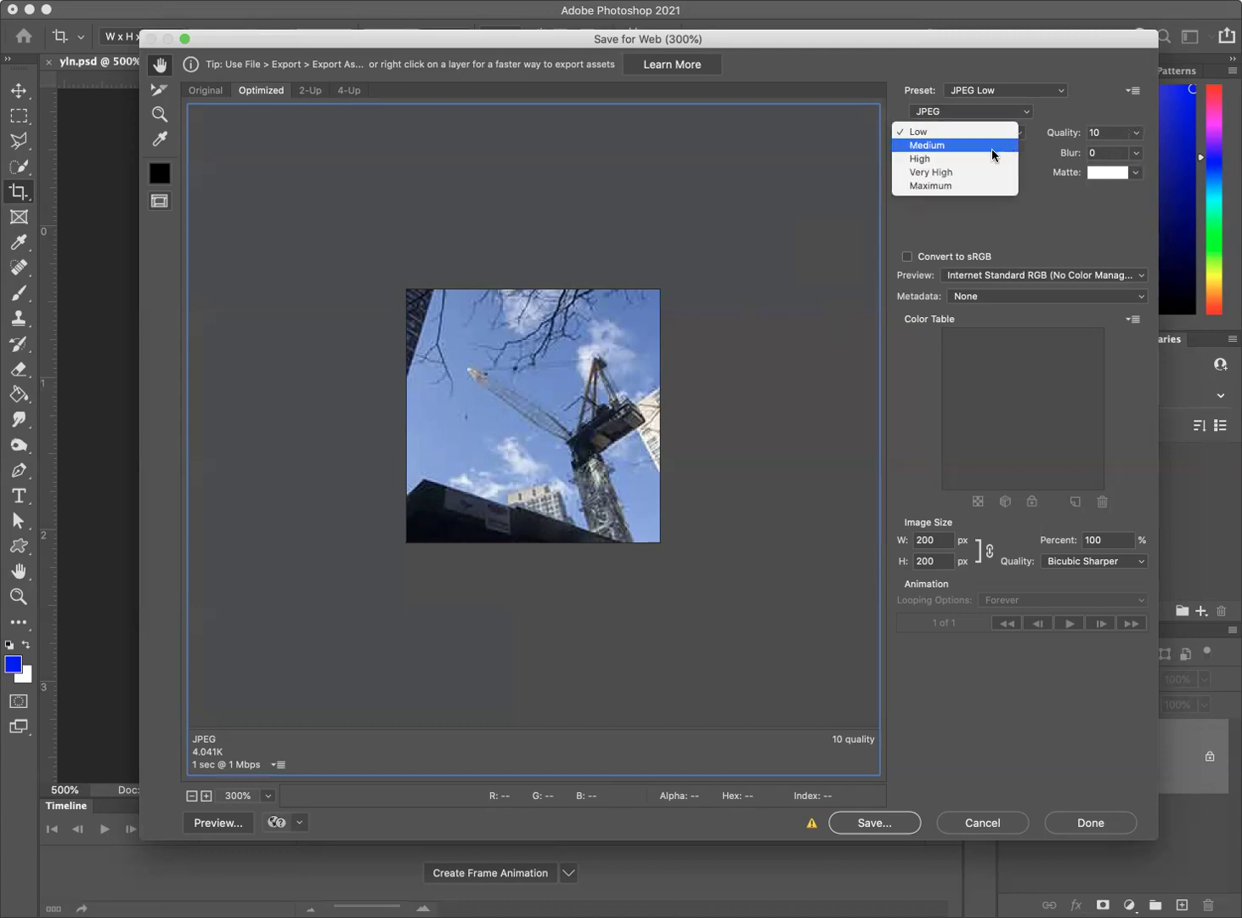
click(992, 150)
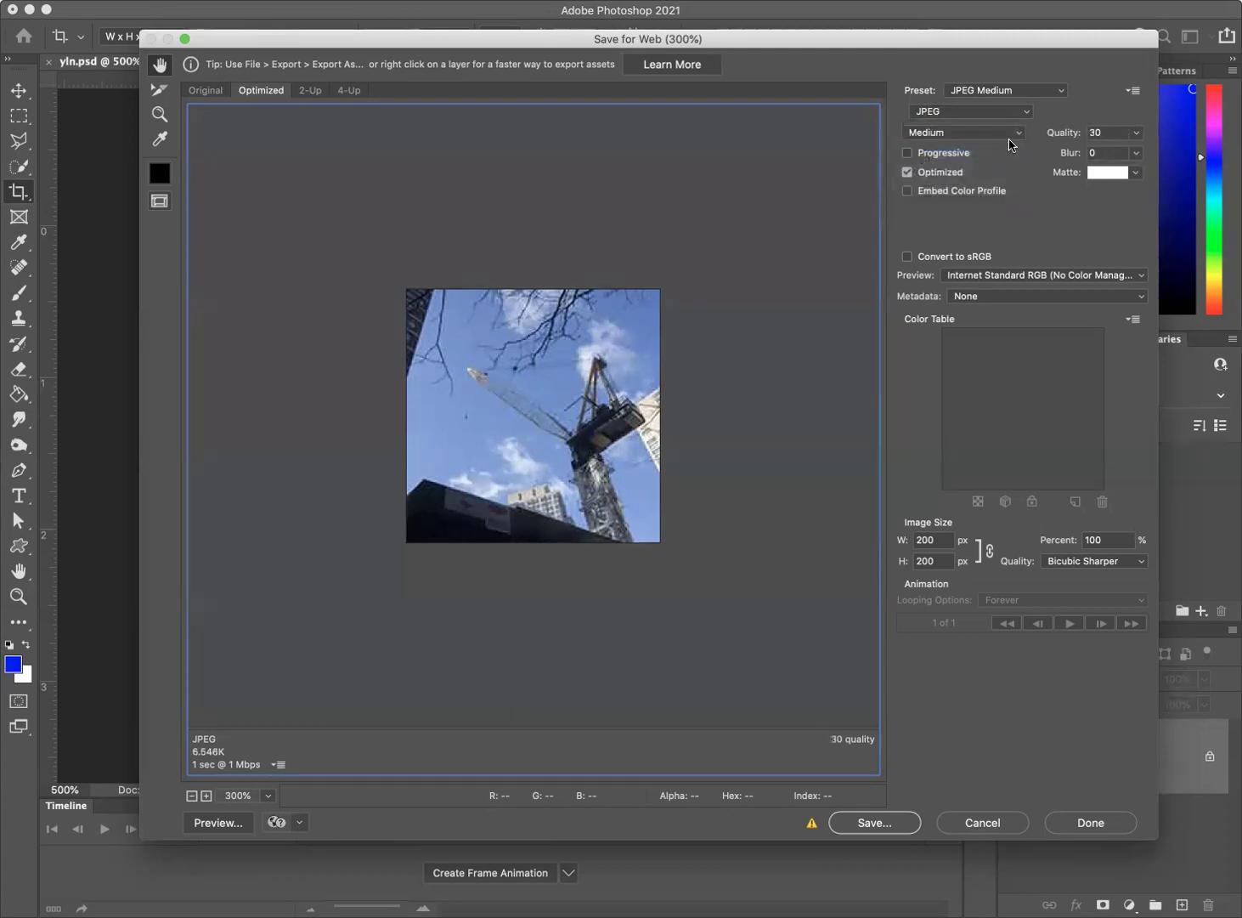
click(1018, 134)
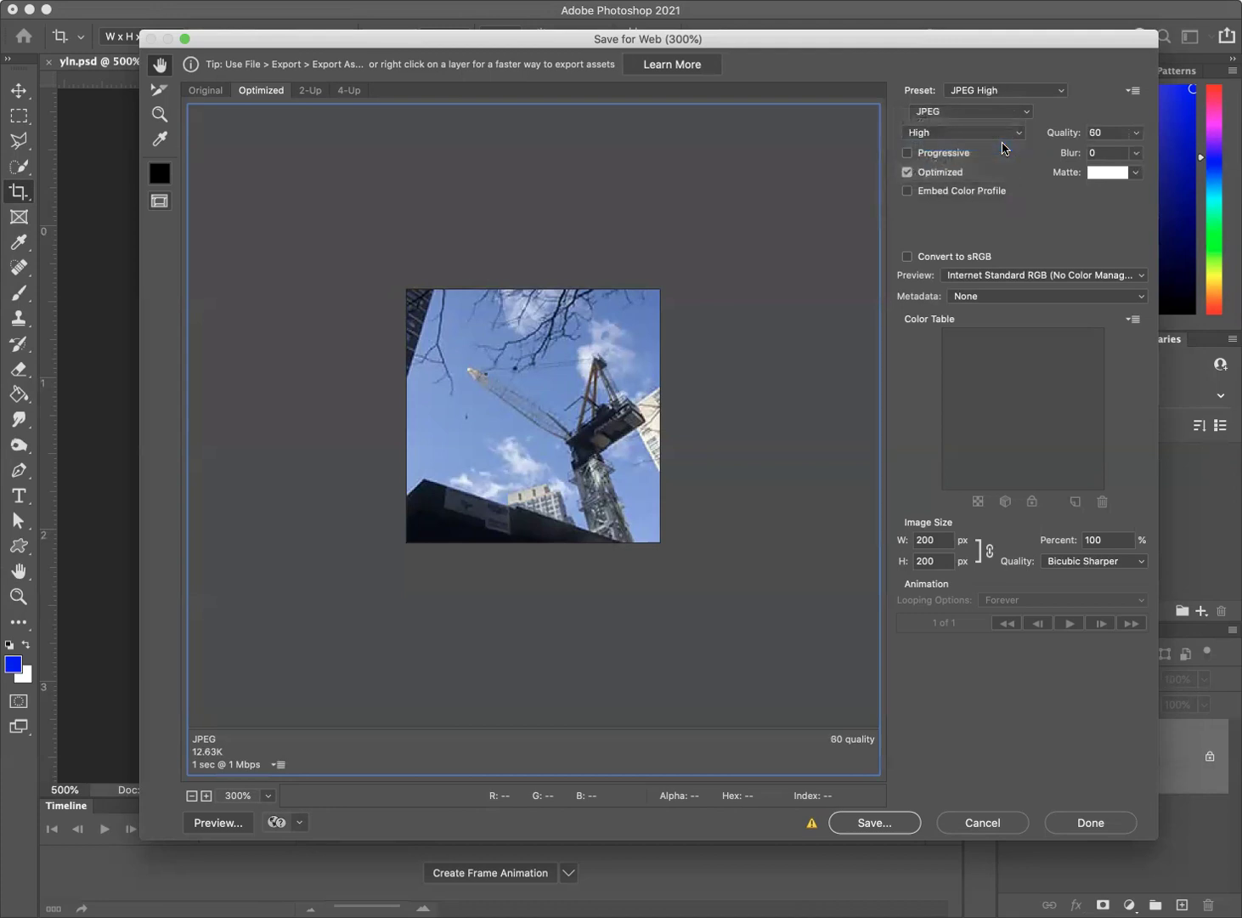
click(1013, 134)
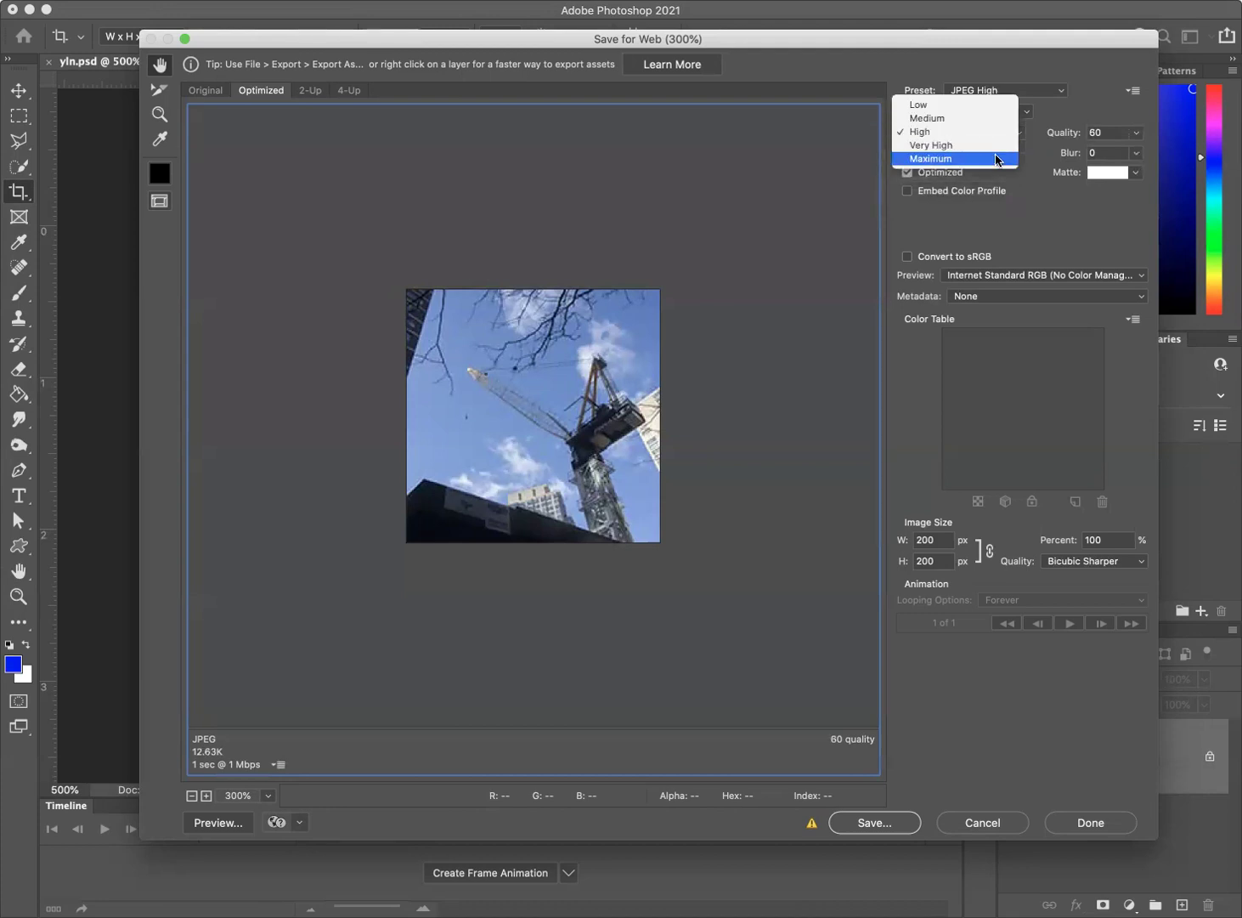
click(997, 159)
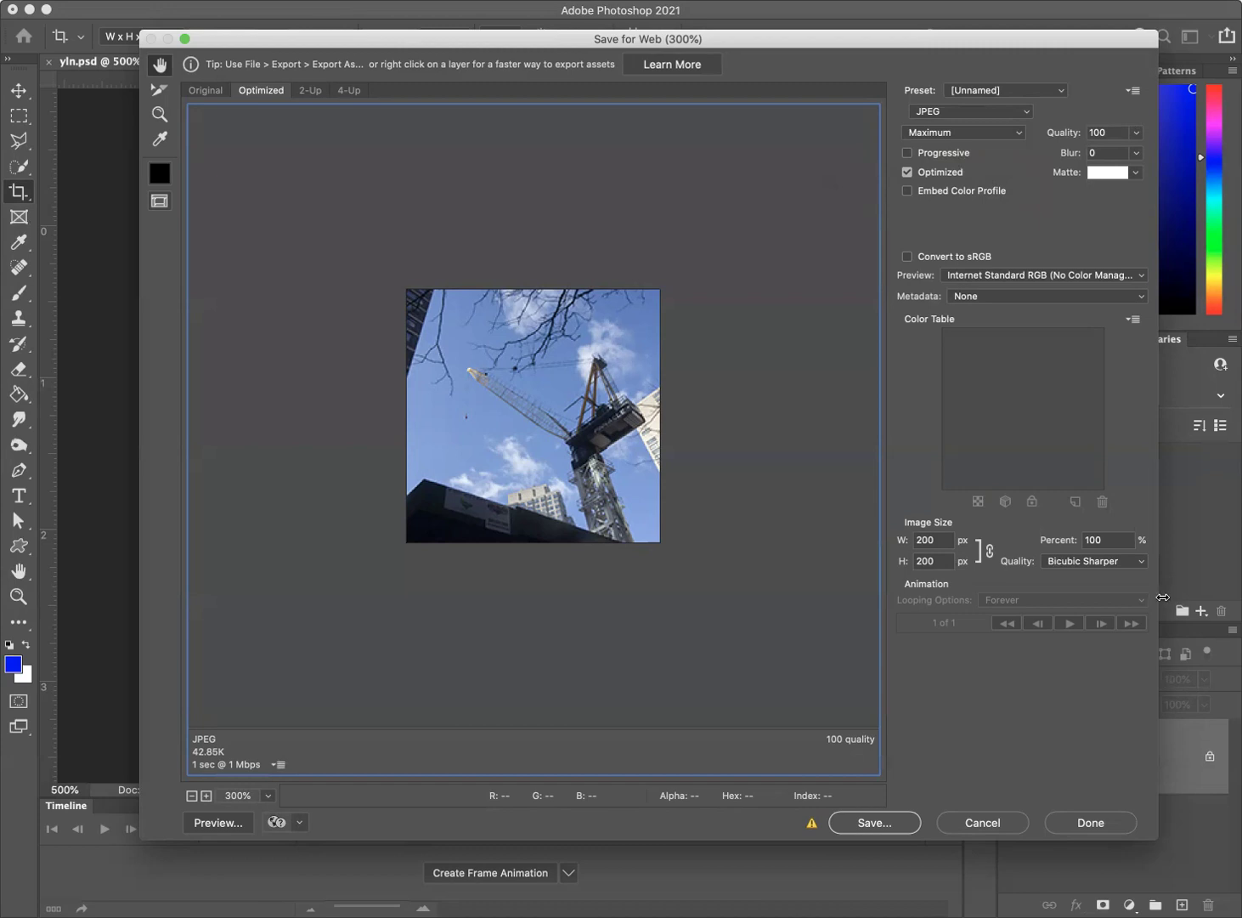
Step: Start saving the Maximum JPEG and browse through ART116 S2021 8W into the attrib folder
click(889, 824)
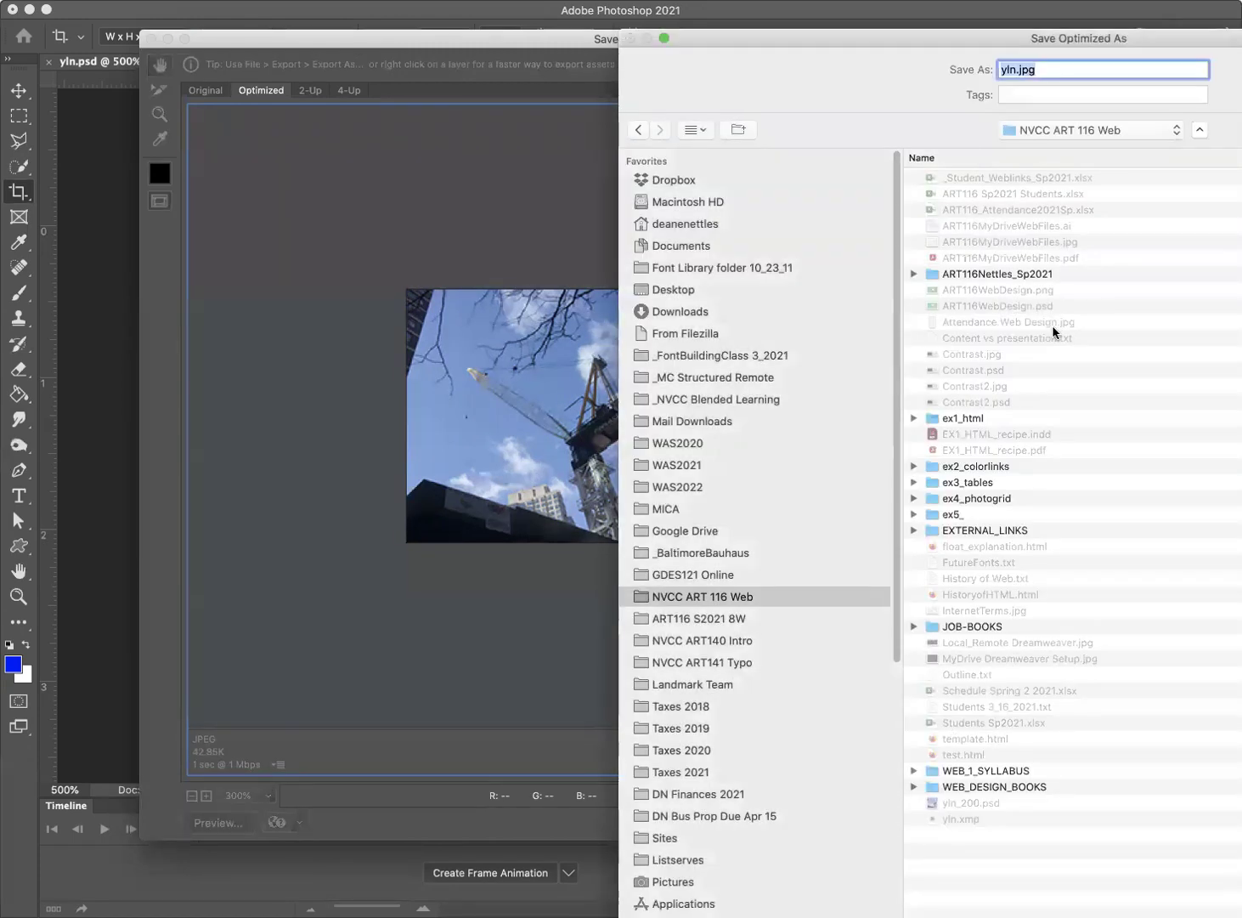
click(1018, 71)
click(688, 578)
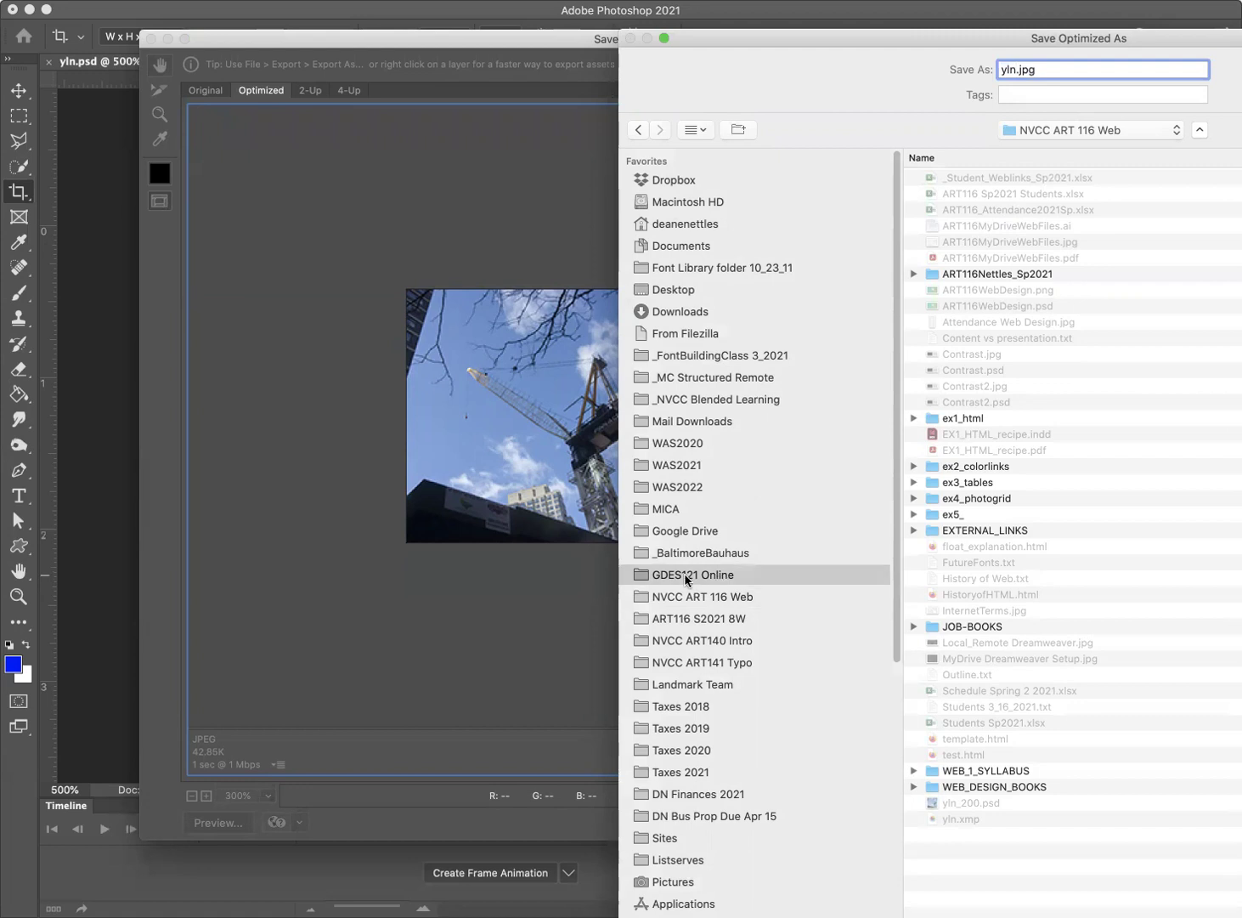
click(718, 617)
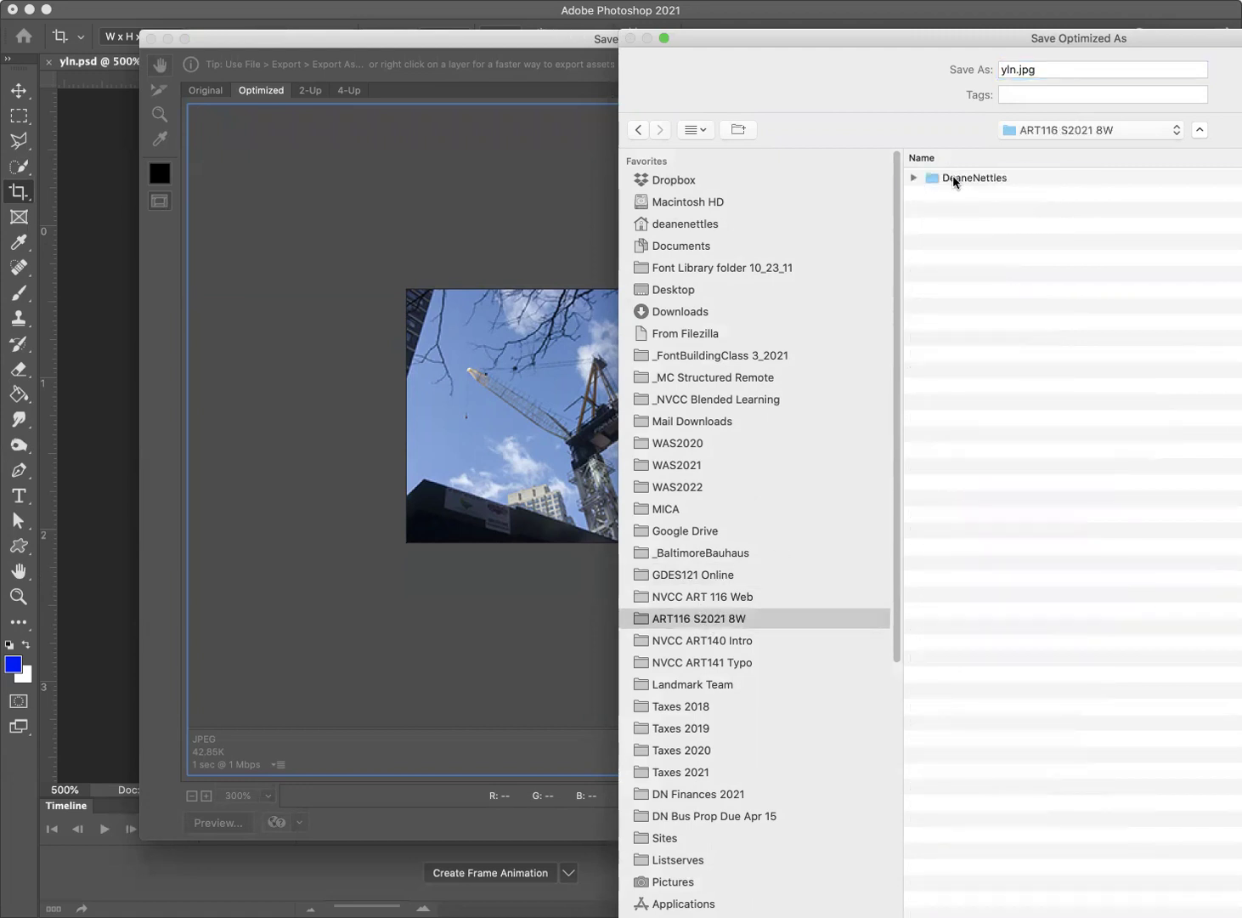
double_click(952, 178)
double_click(959, 176)
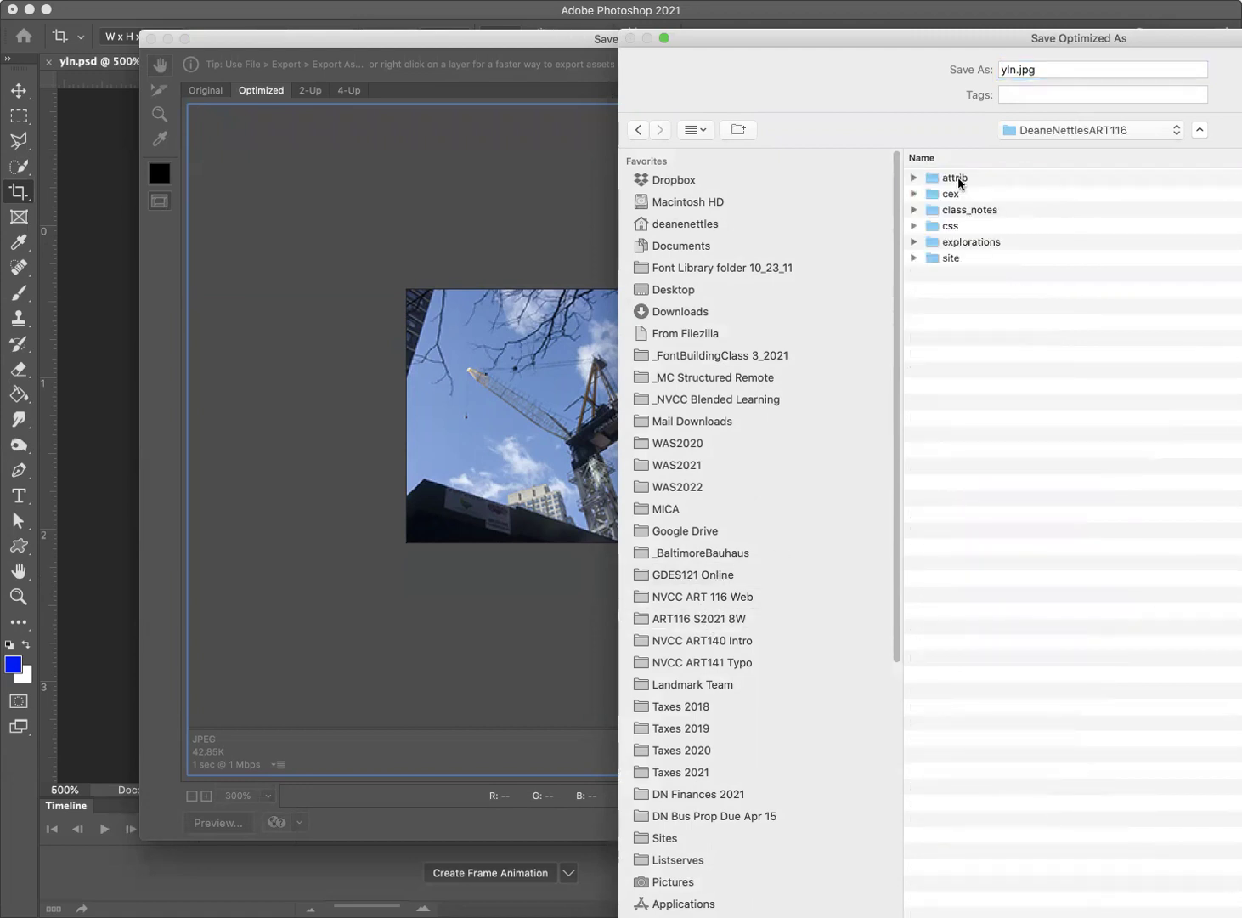
click(946, 180)
double_click(946, 181)
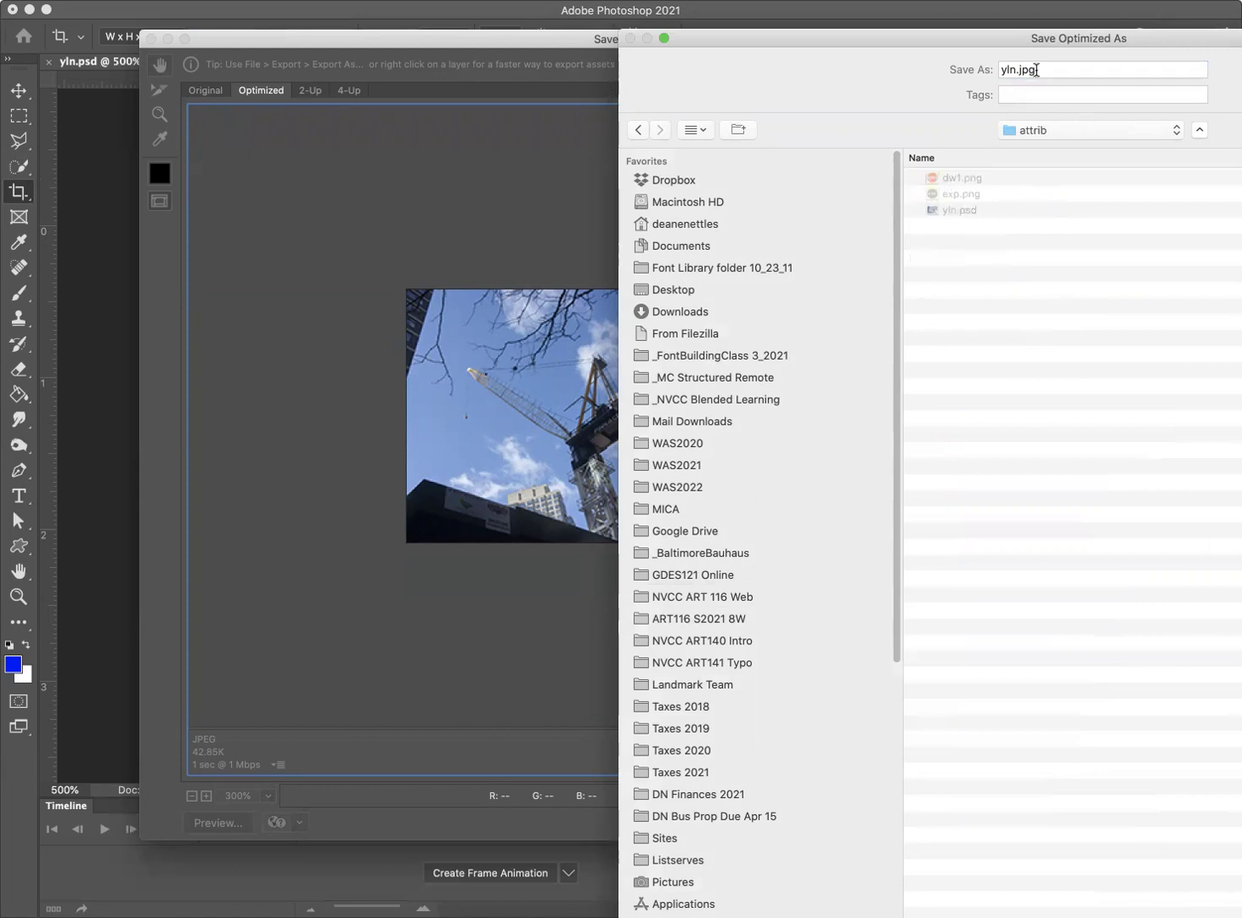
Step: Name the file yln_max.jpg and save it into attrib
click(1014, 71)
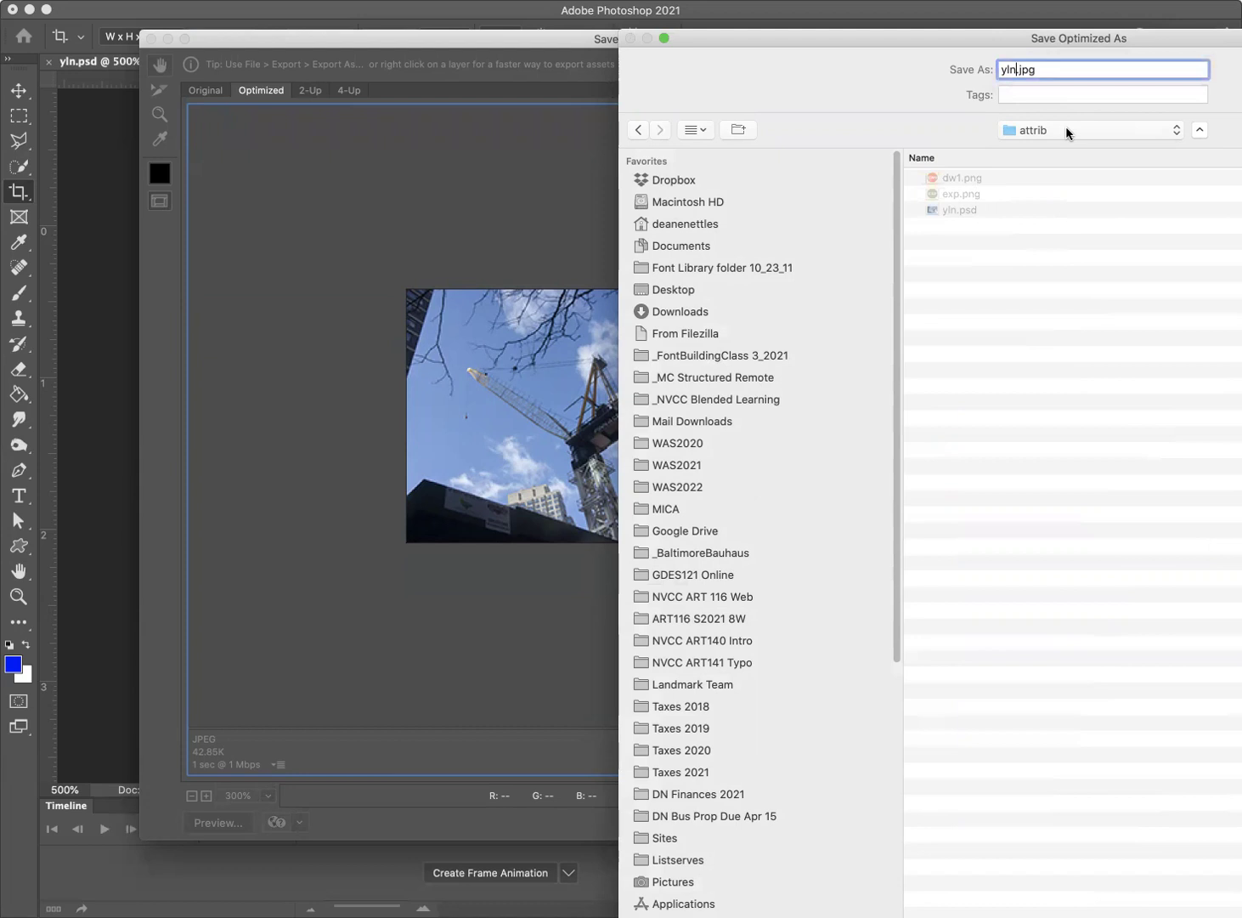
text(_max)
drag(1240, 917, 1157, 872)
drag(1100, 45, 985, 34)
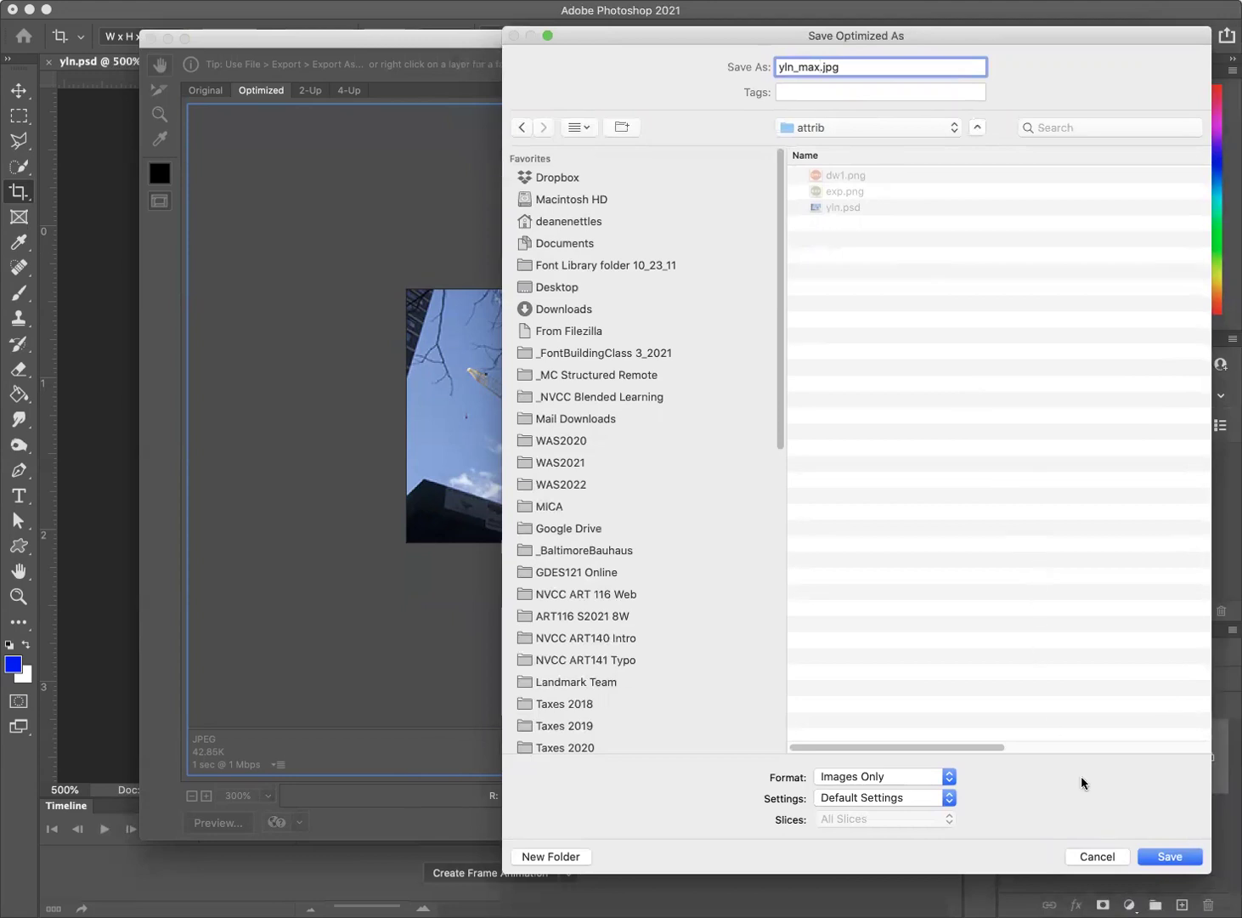
click(1170, 853)
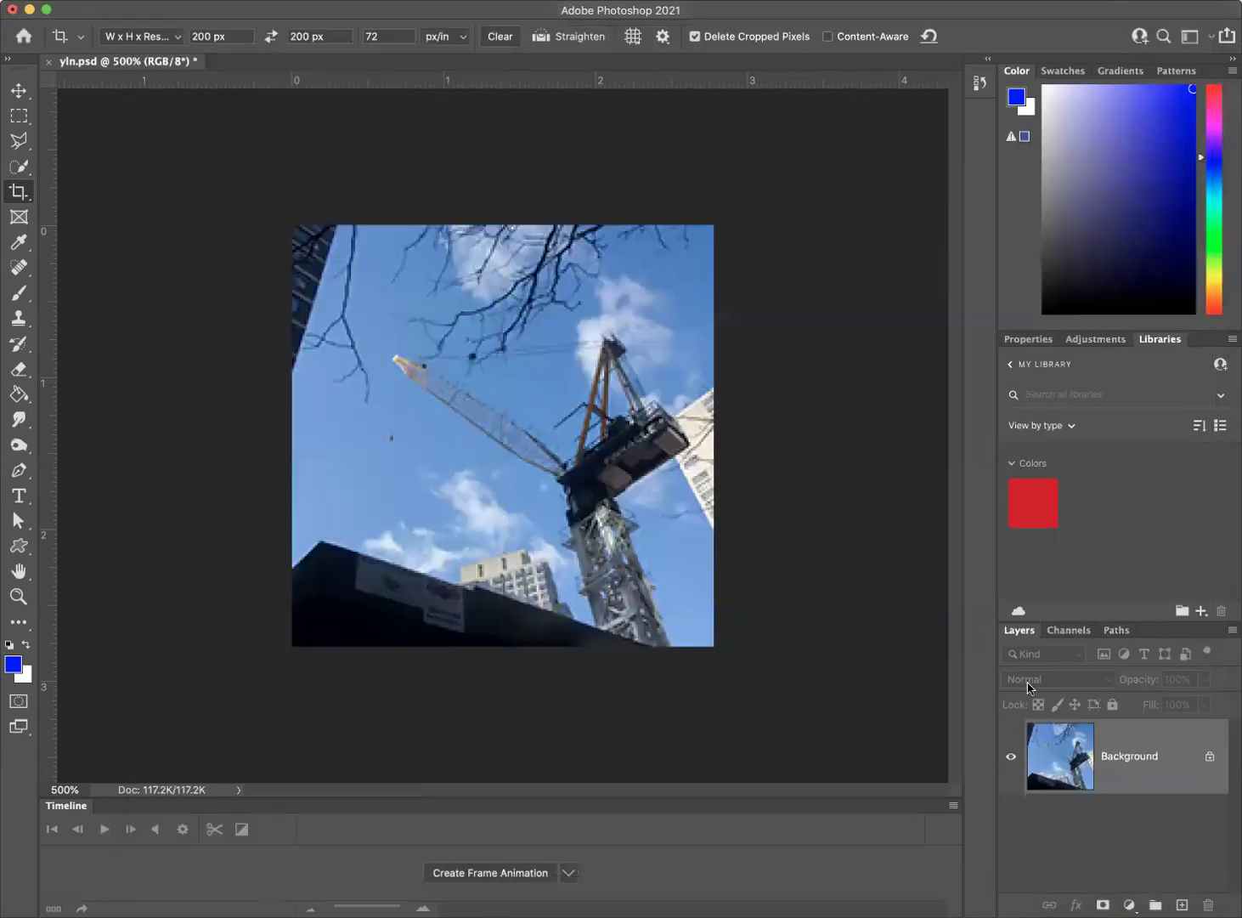
Step: Open Save for Web (Legacy) and set the JPEG quality to High (60)
click(136, 0)
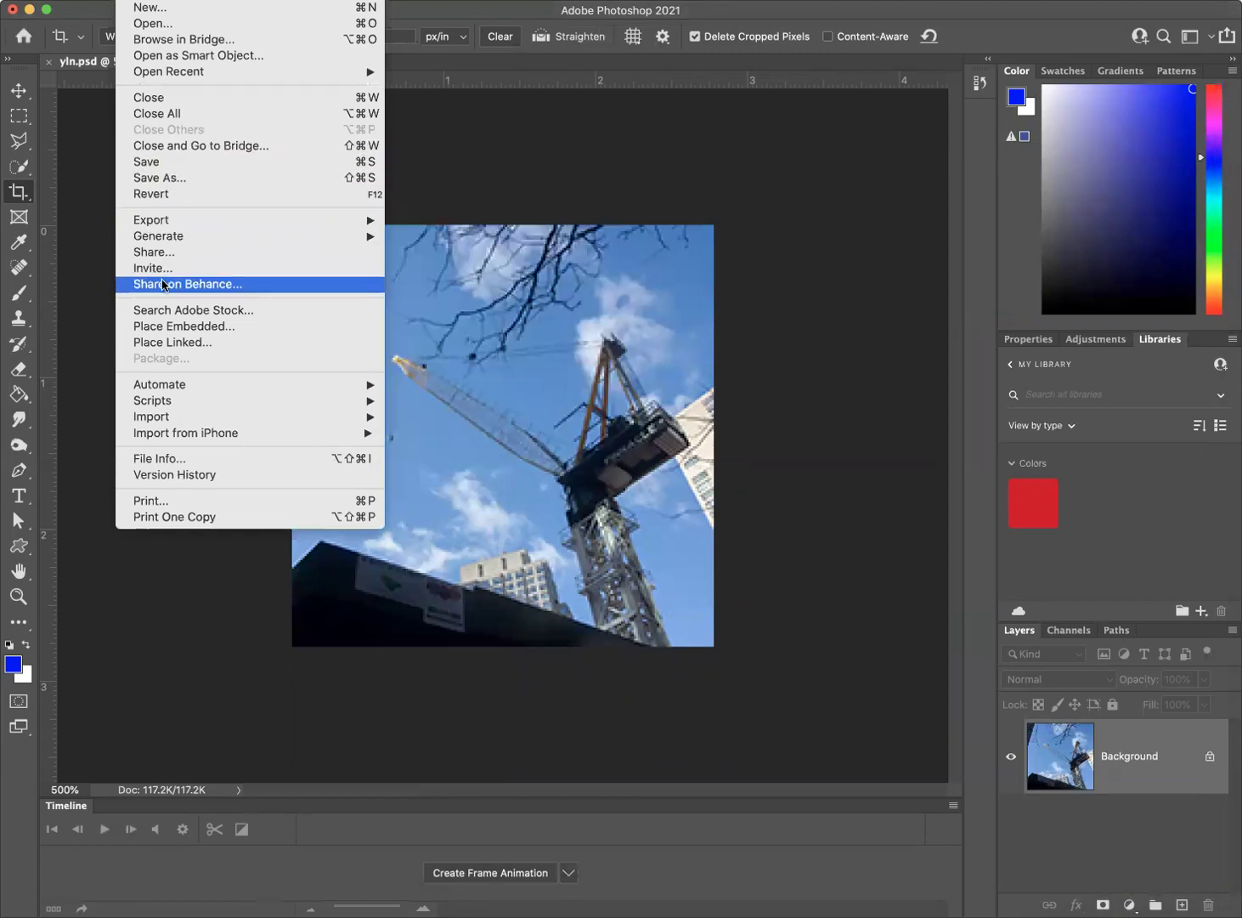
mouse_move(163, 224)
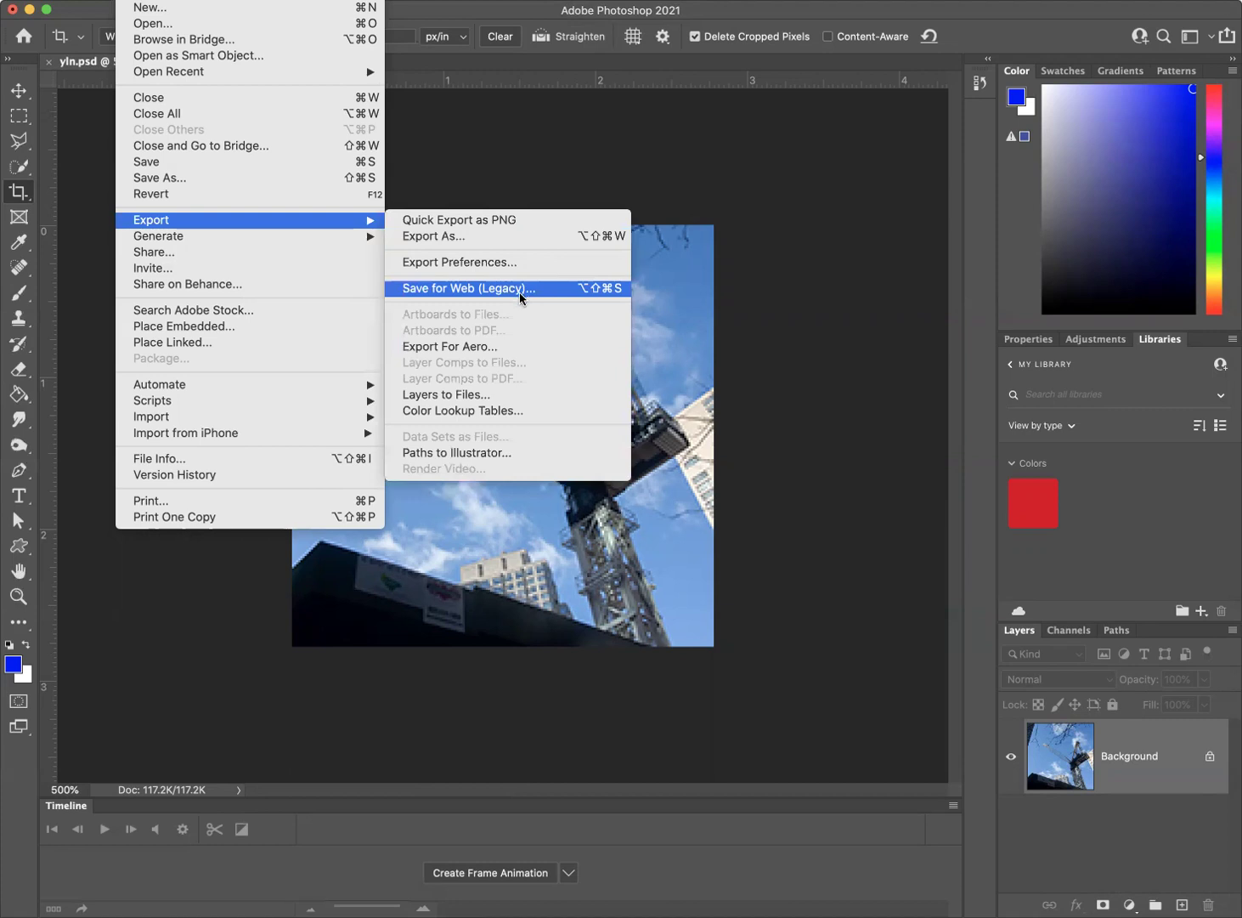
click(520, 297)
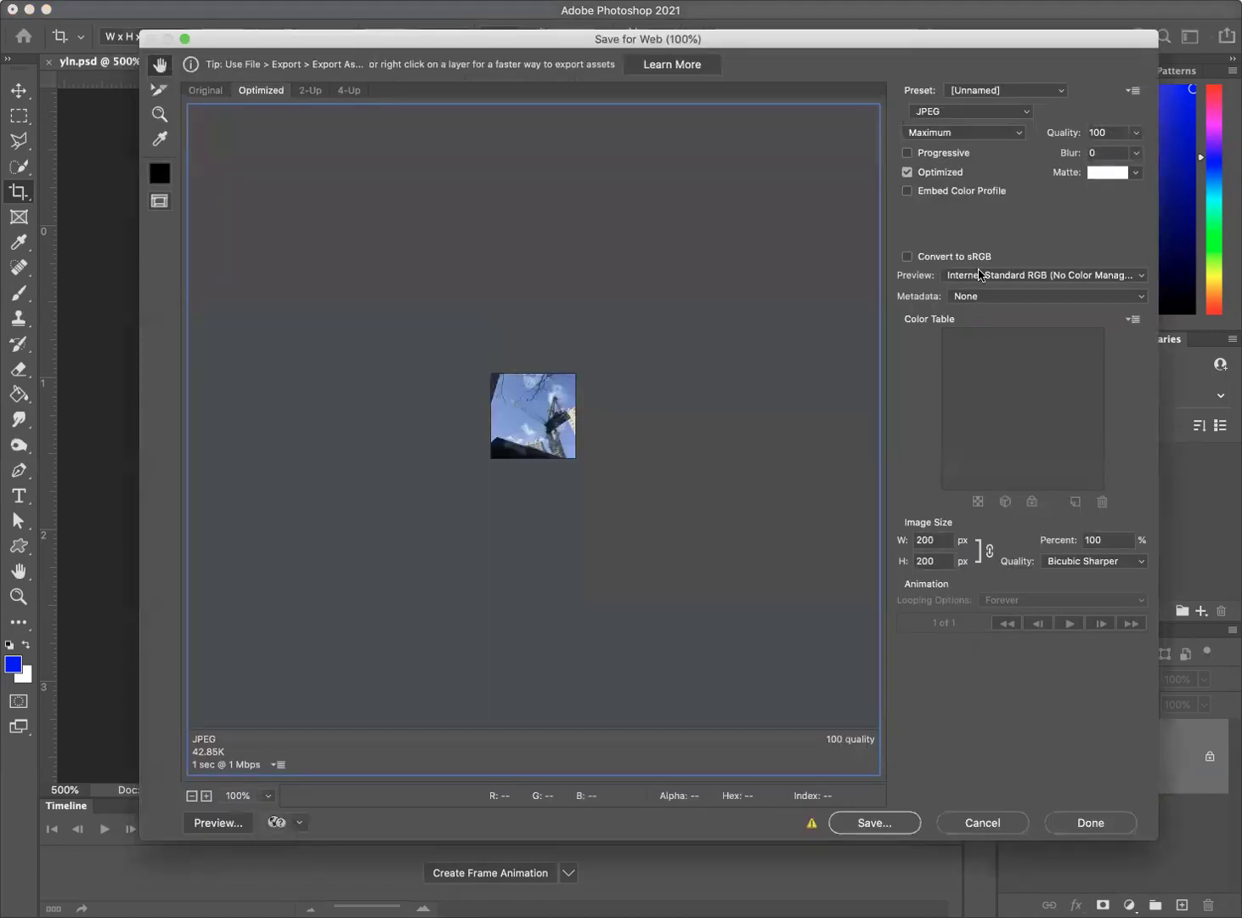
click(1011, 134)
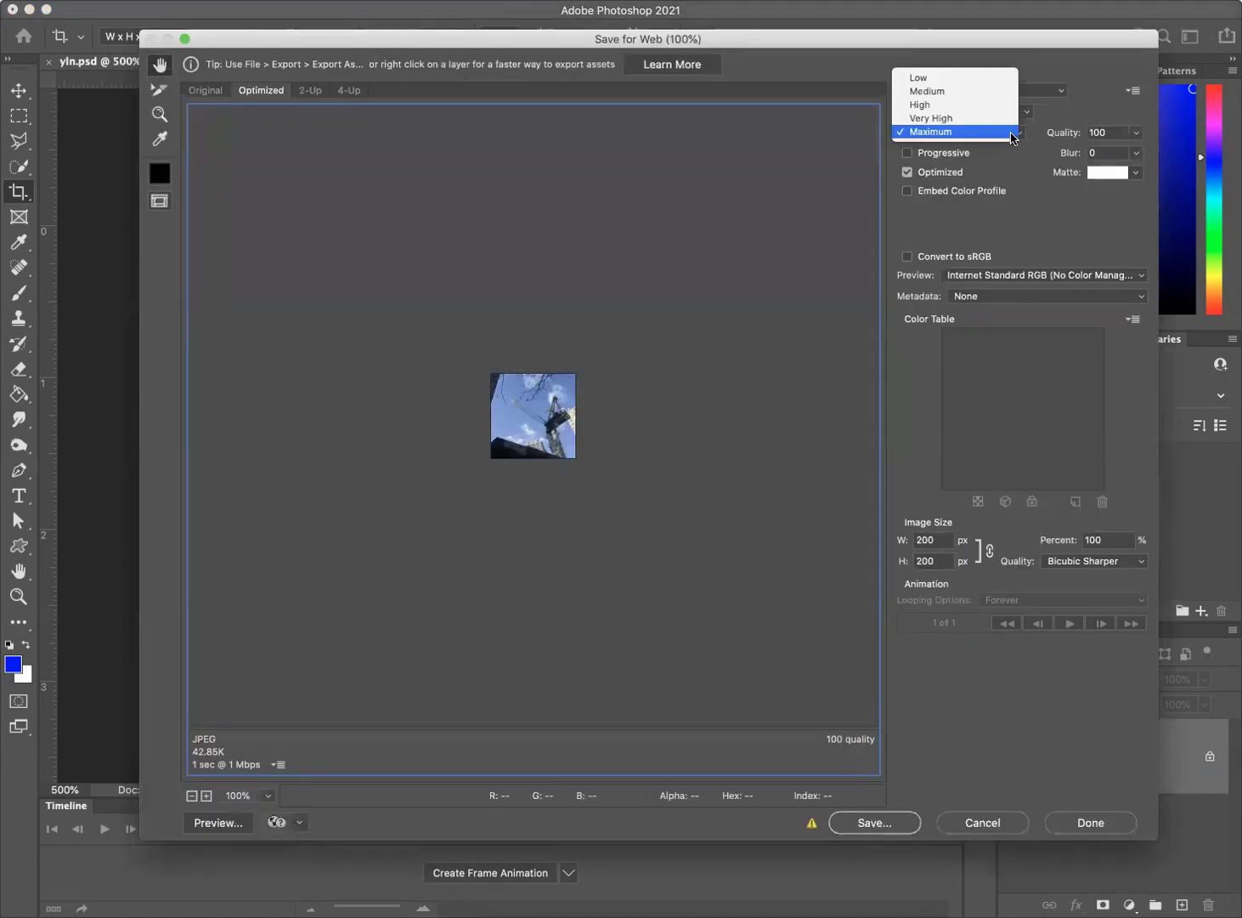
click(984, 106)
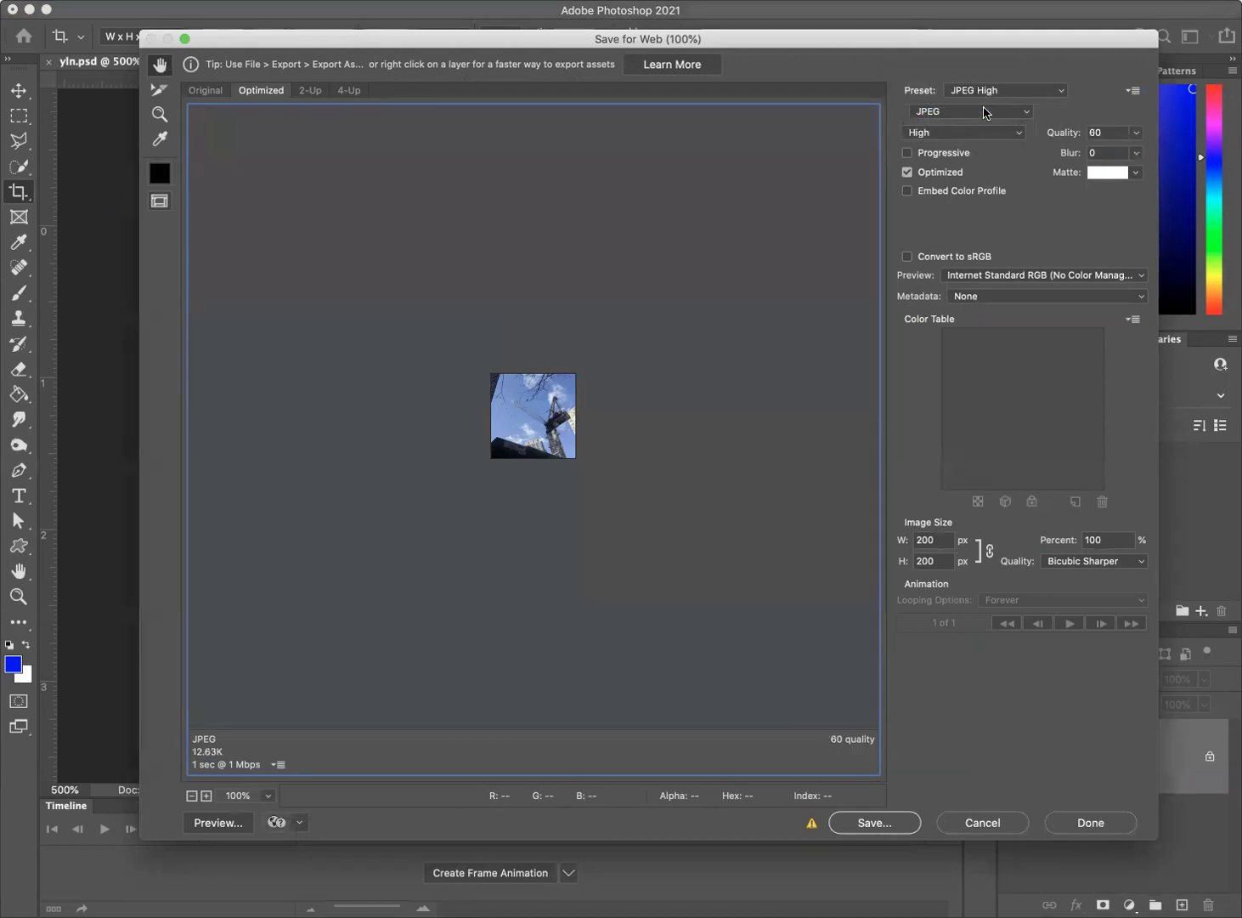
Step: Save the High-quality export as yln_high.jpg in the attrib folder
click(880, 824)
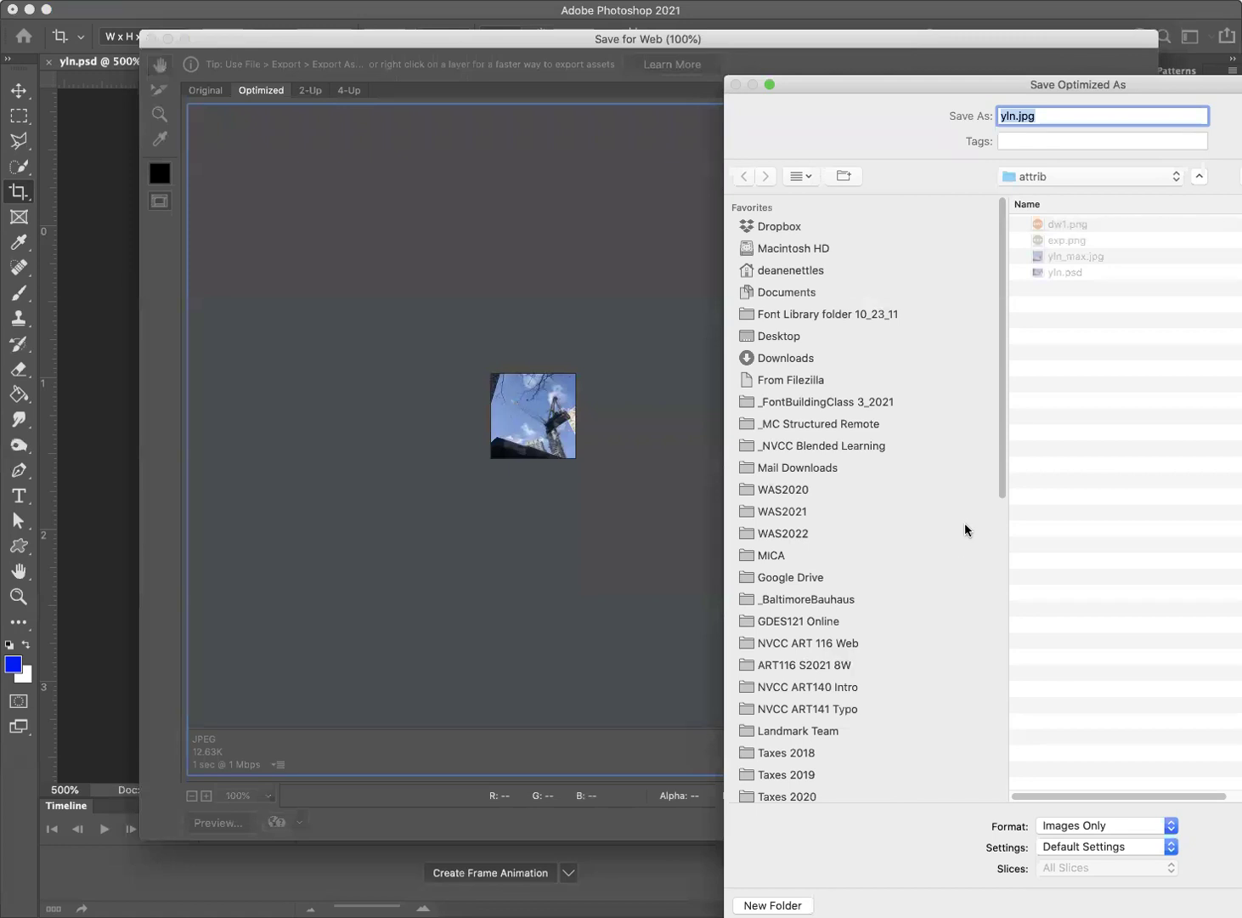
drag(948, 83, 708, 45)
click(780, 80)
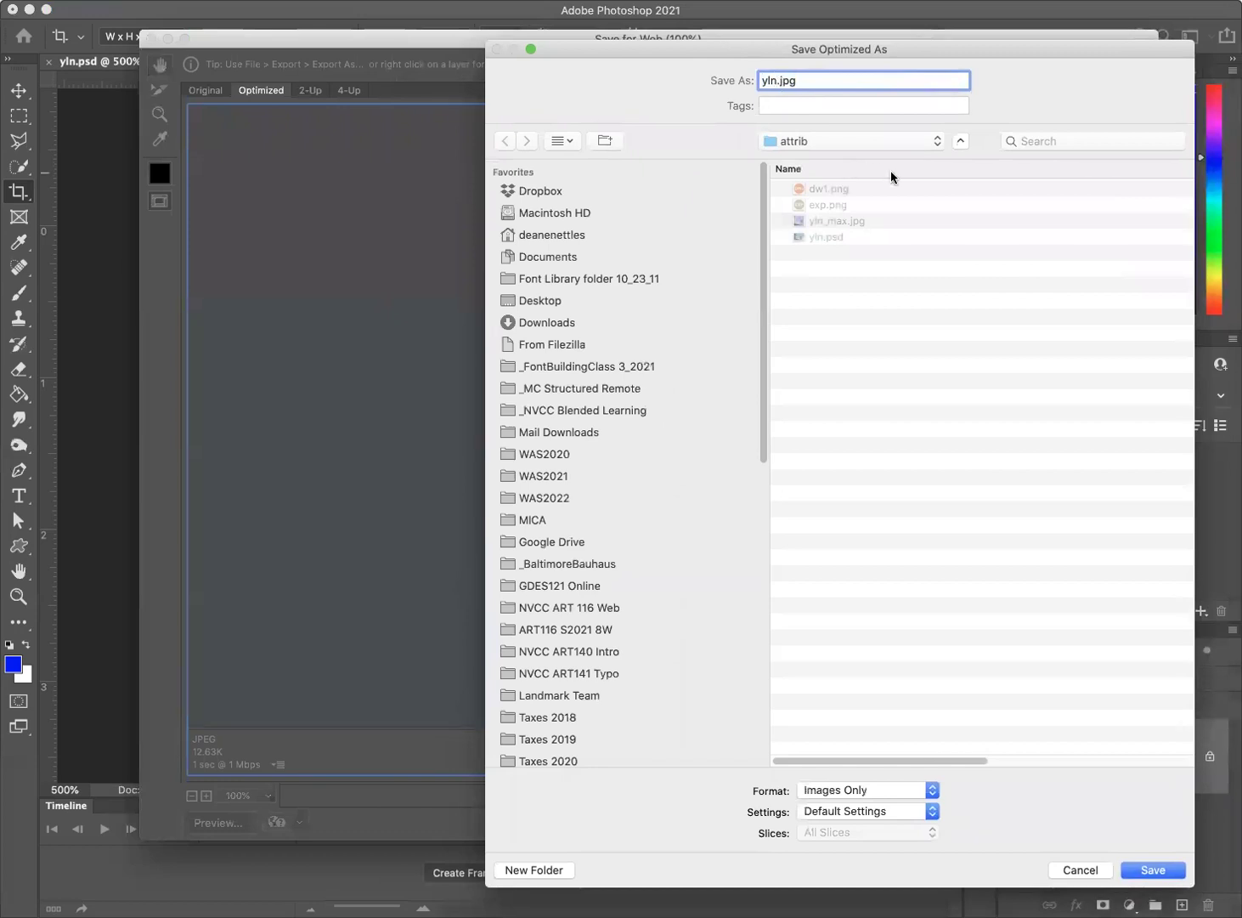
text(_high)
click(1153, 868)
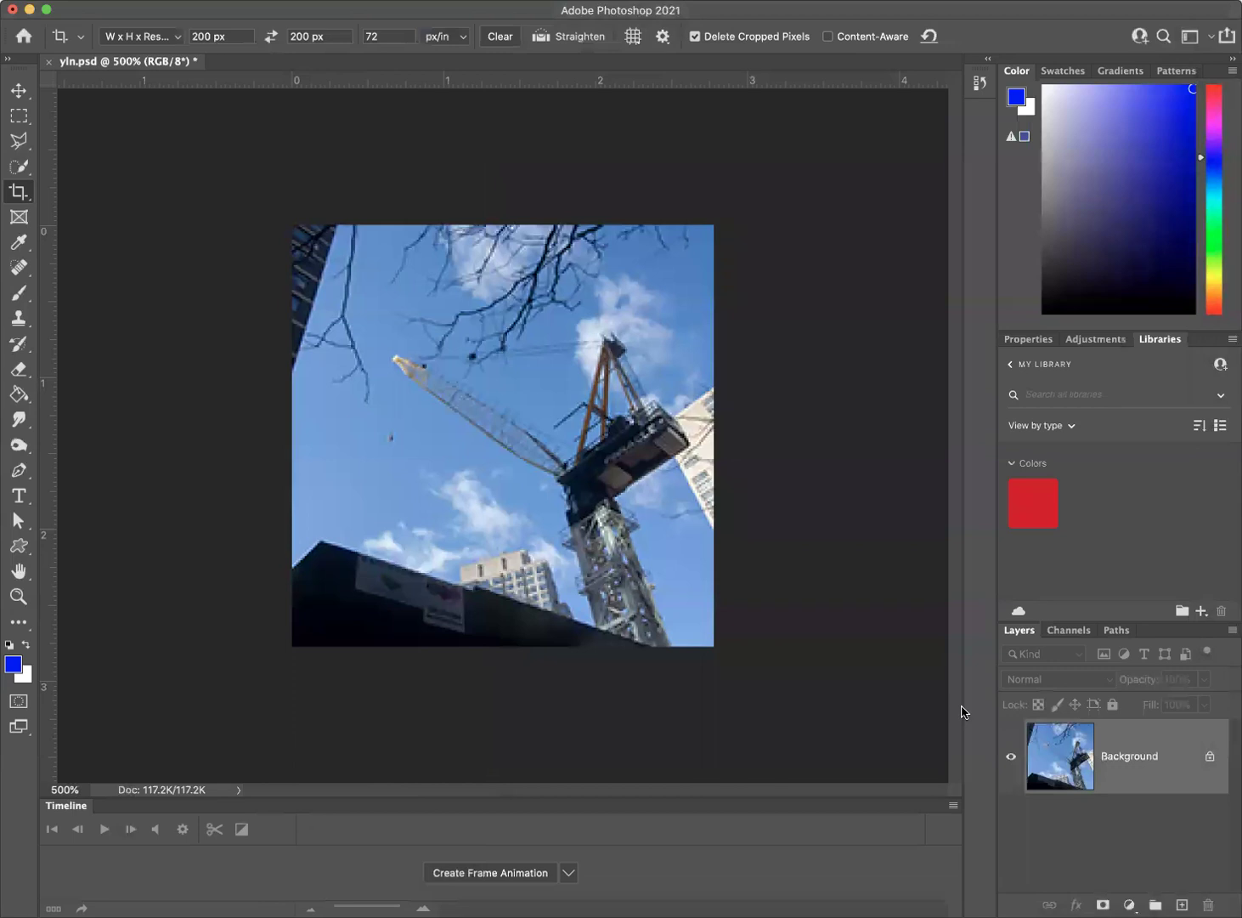
Step: Reopen Save for Web, set JPEG quality to Medium (30), and save as yln_med.jpg
key(super+alt+shift+s)
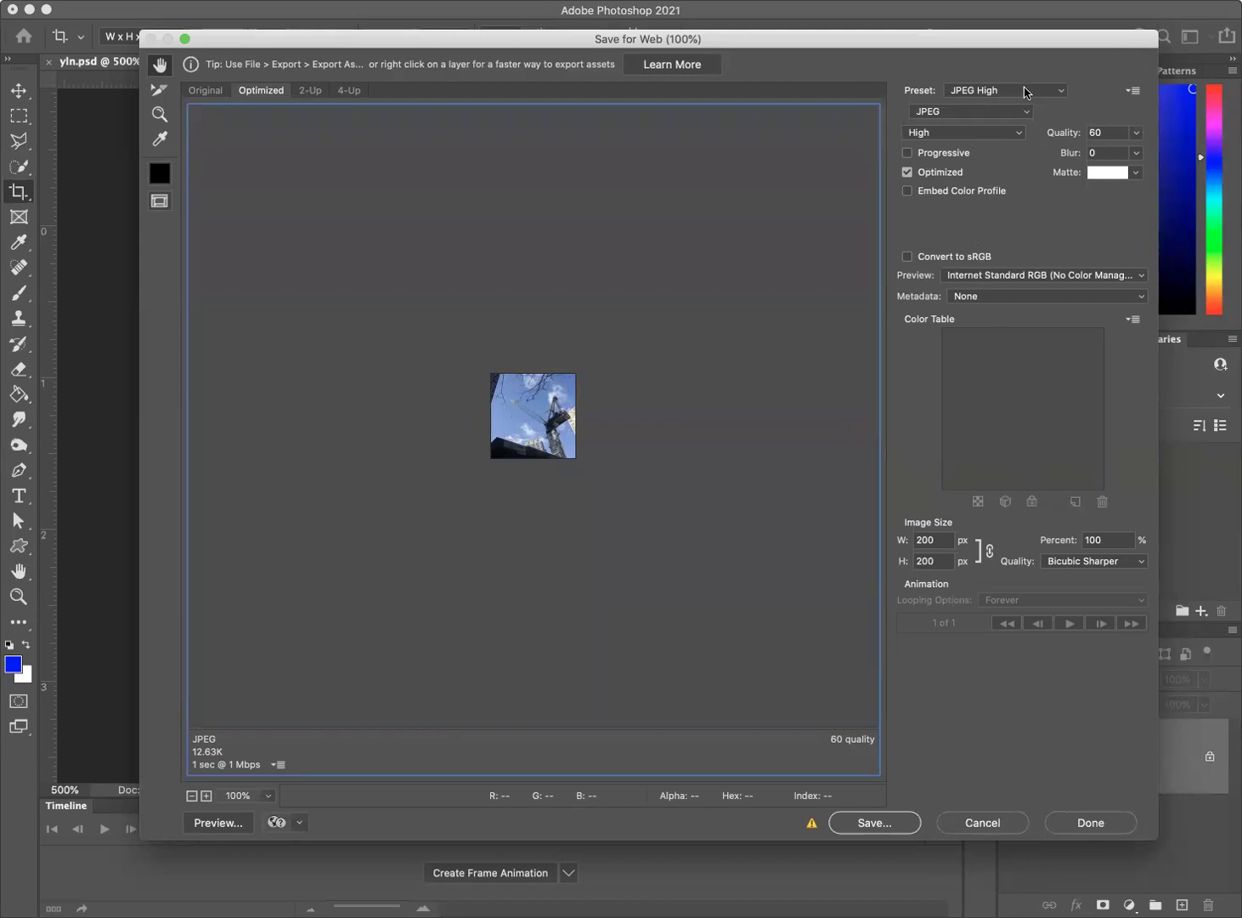
click(1022, 137)
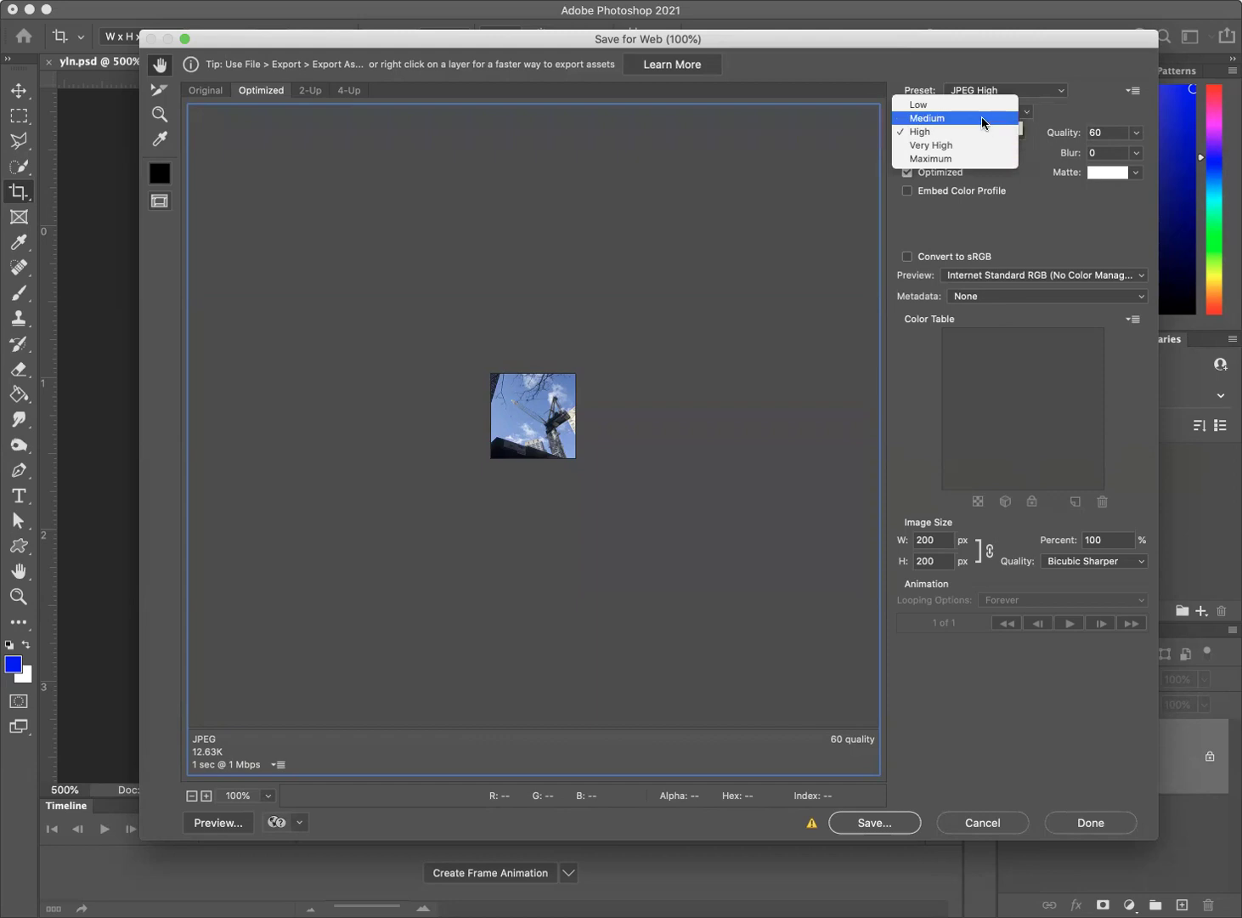
click(984, 117)
click(877, 826)
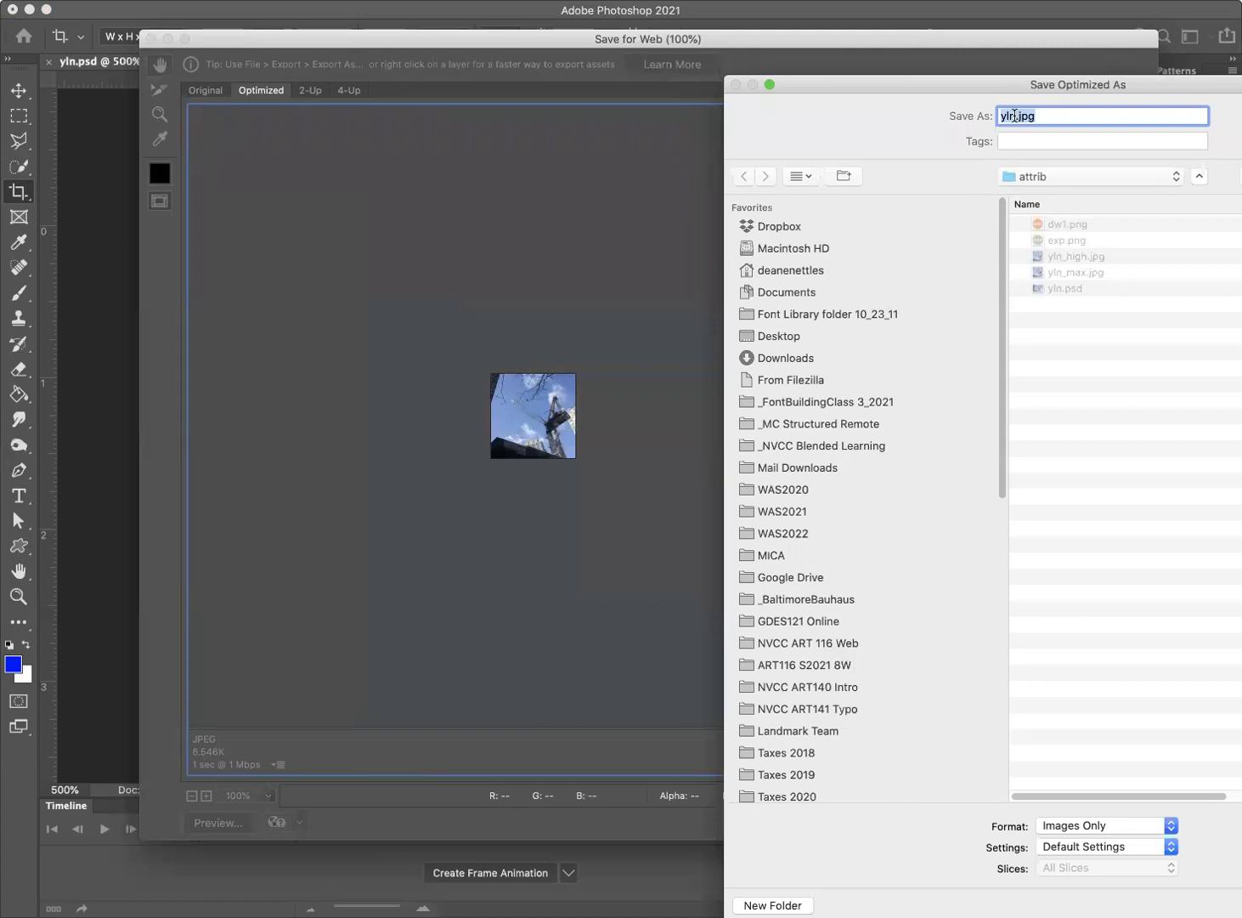
text(_med)
drag(1064, 84, 825, 52)
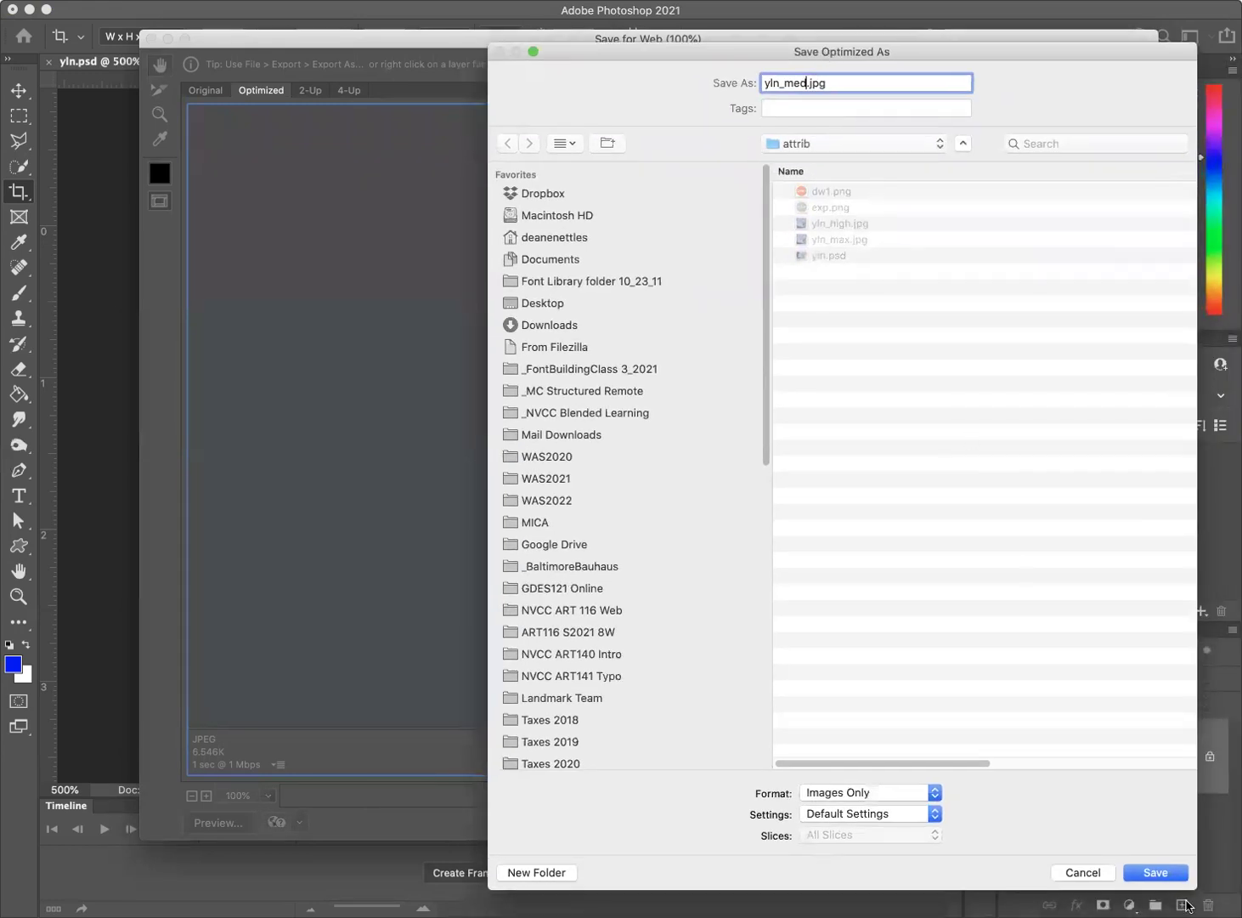
click(1157, 875)
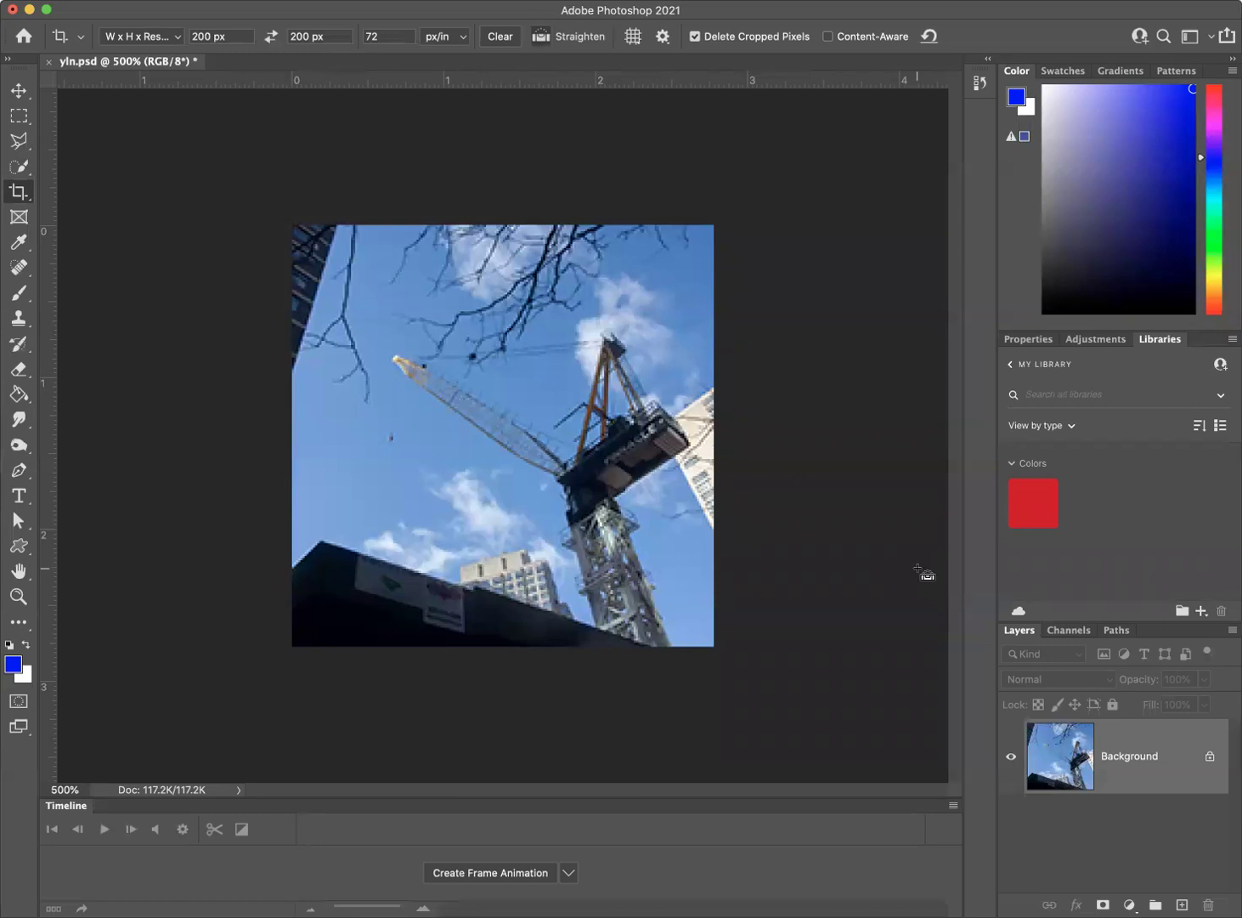
Step: Reopen Save for Web, set JPEG quality to Low (10), and name the file yln_low.jpg
key(super+alt+shift+s)
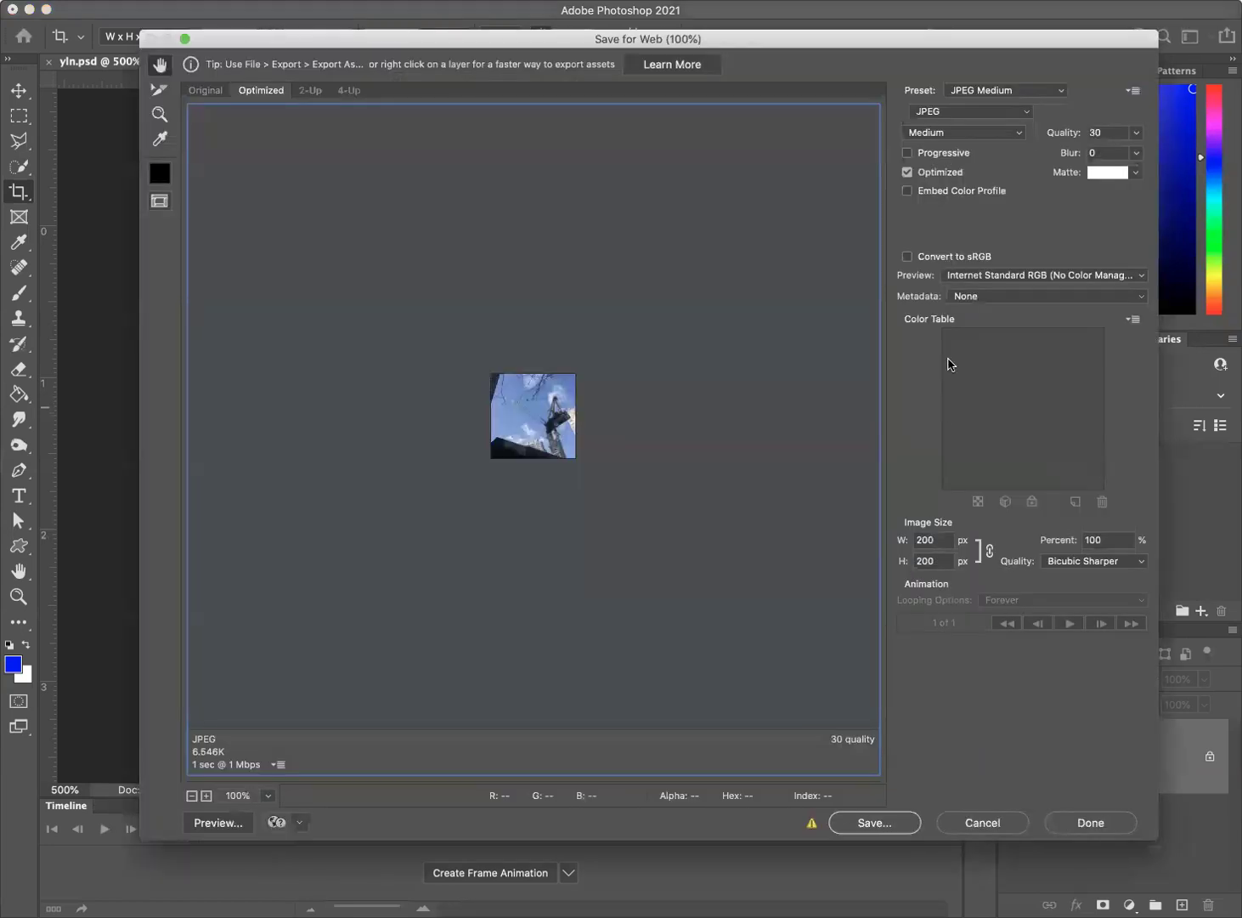
click(1016, 131)
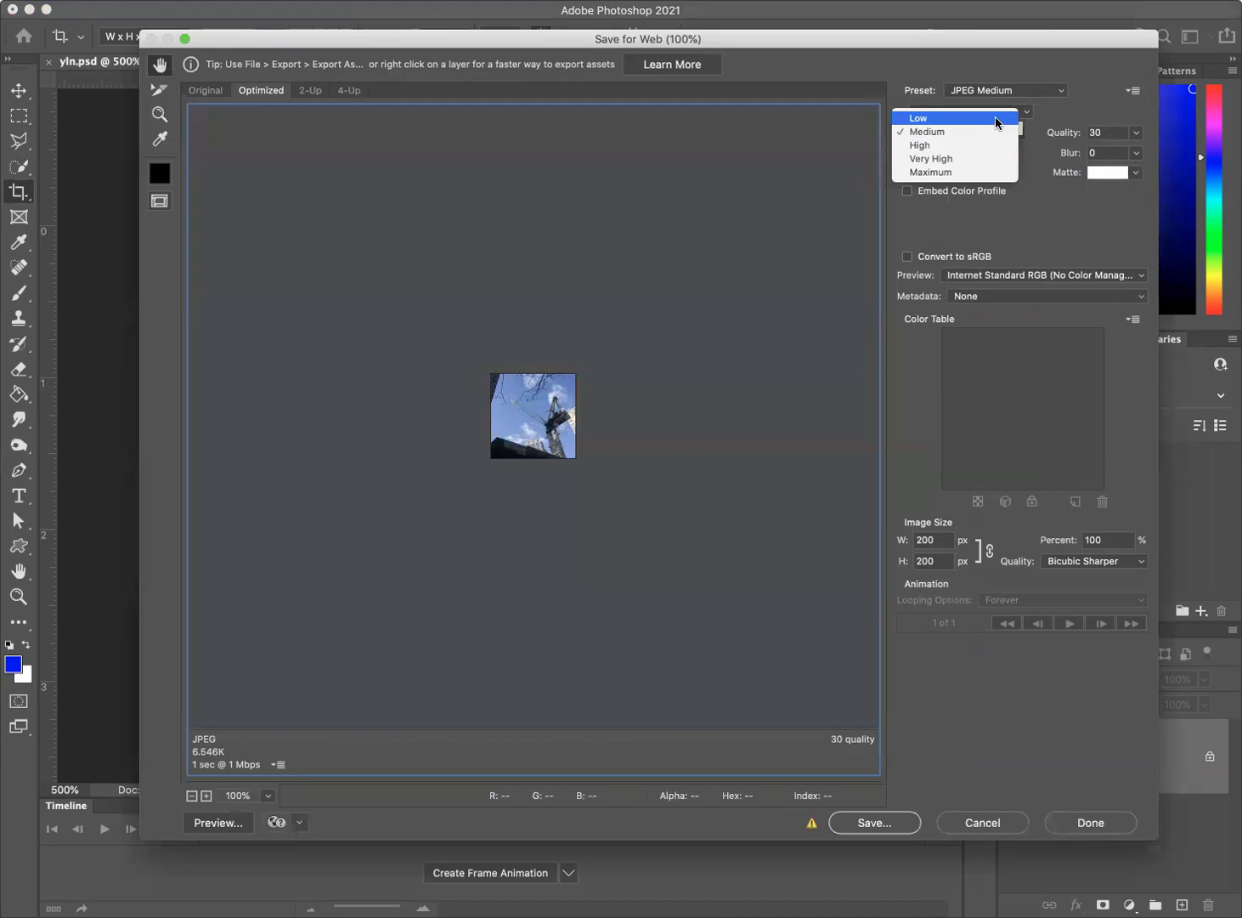
click(998, 120)
click(886, 824)
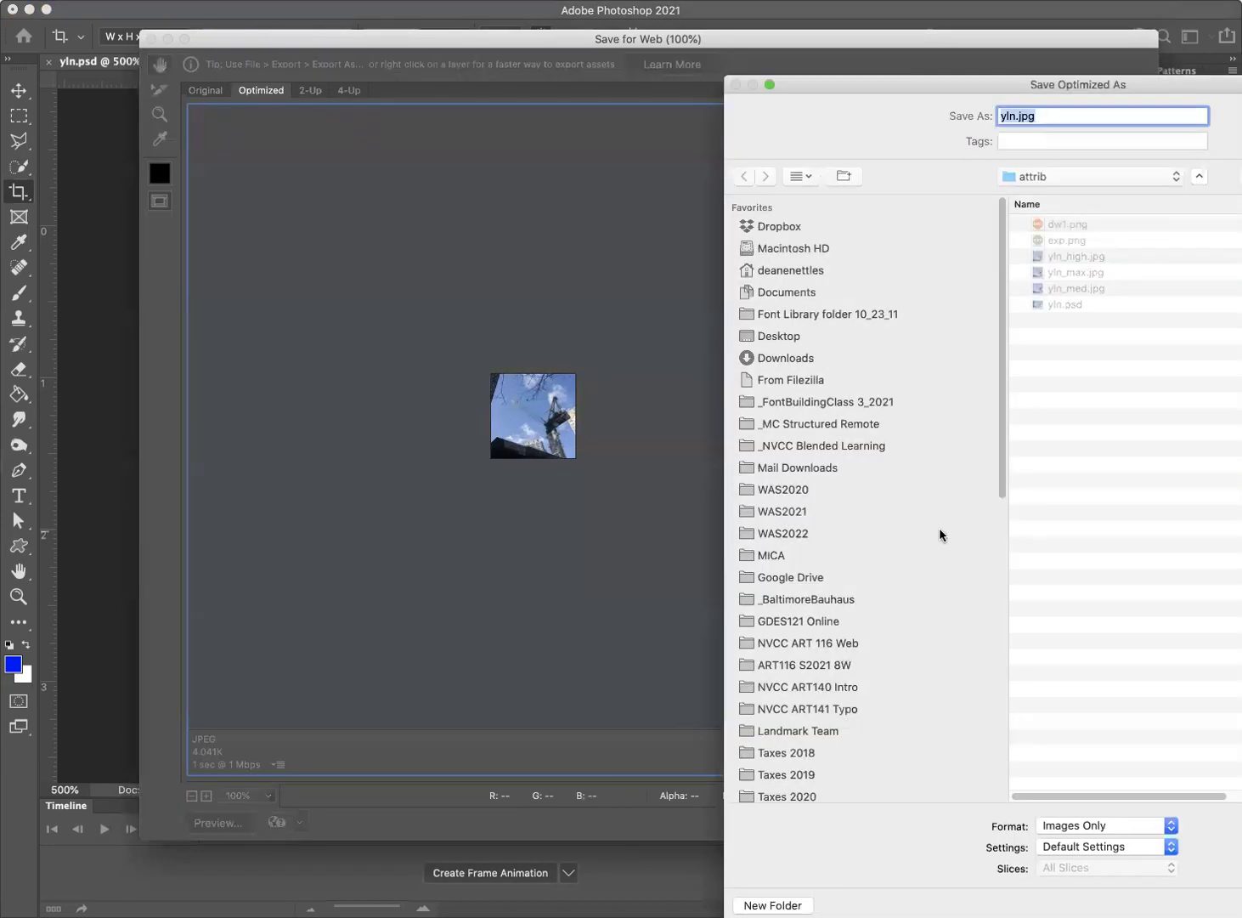
drag(981, 85, 739, 47)
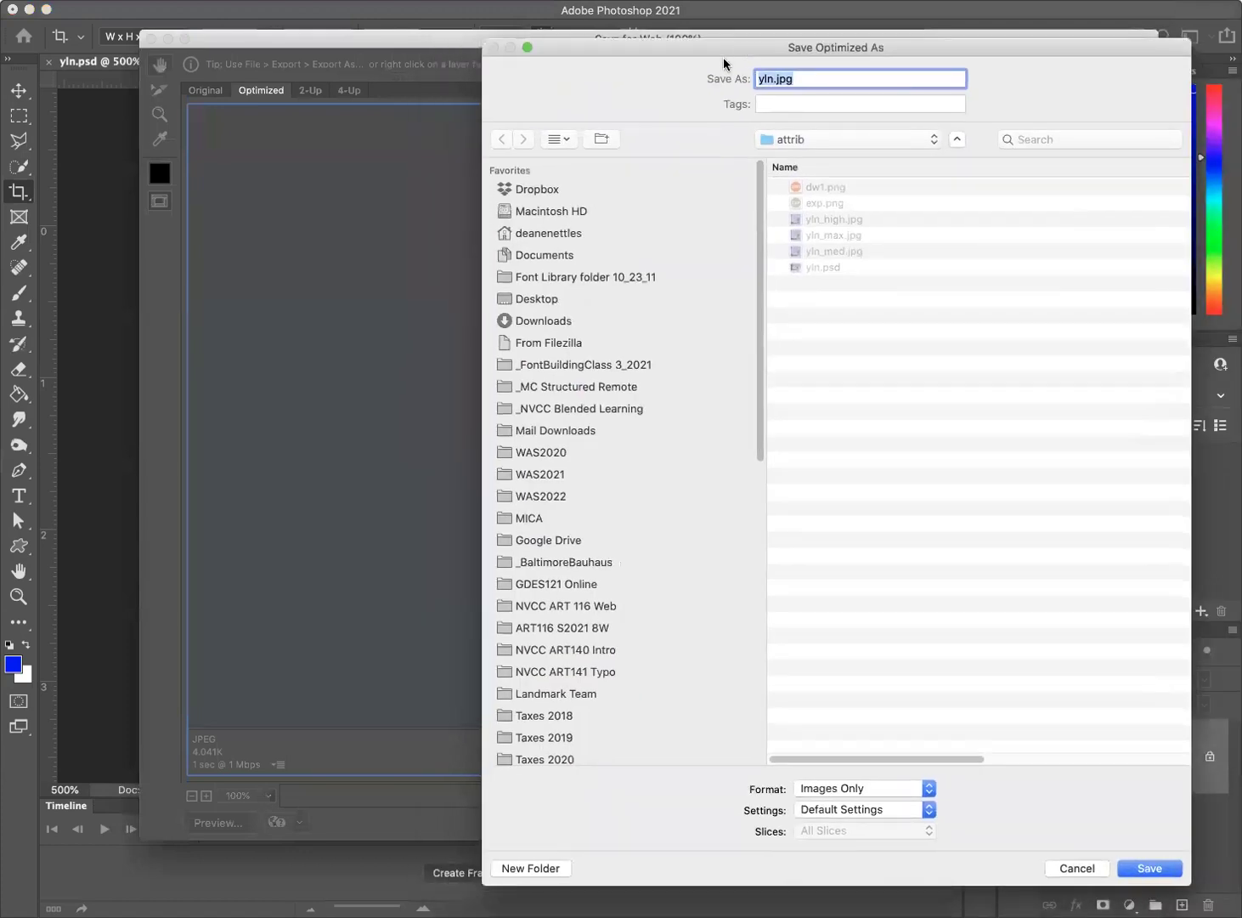
click(774, 78)
text(_low)
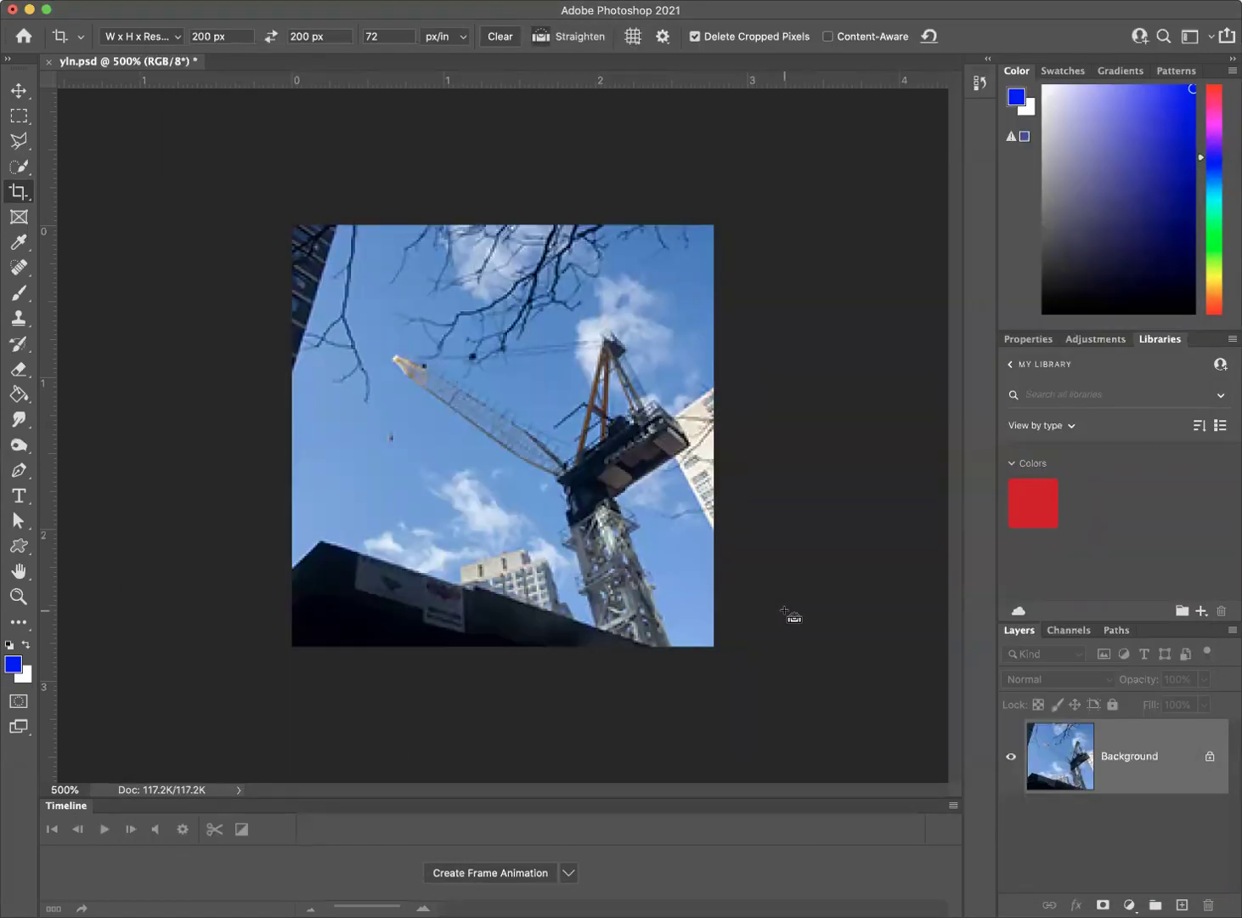
Step: Reopen Save for Web and preview the JPEG at High, then Maximum quality
key(super+alt+shift+s)
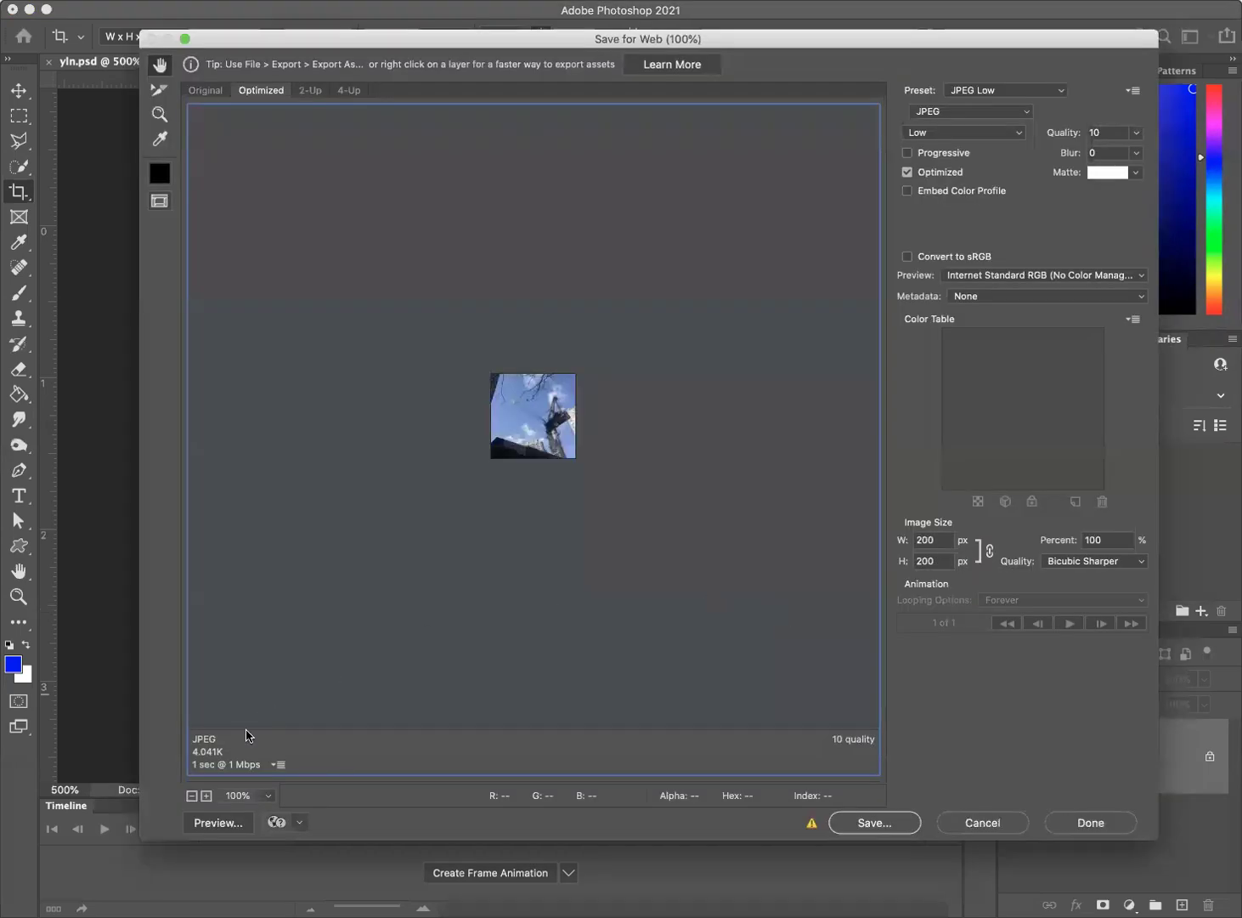
click(1018, 134)
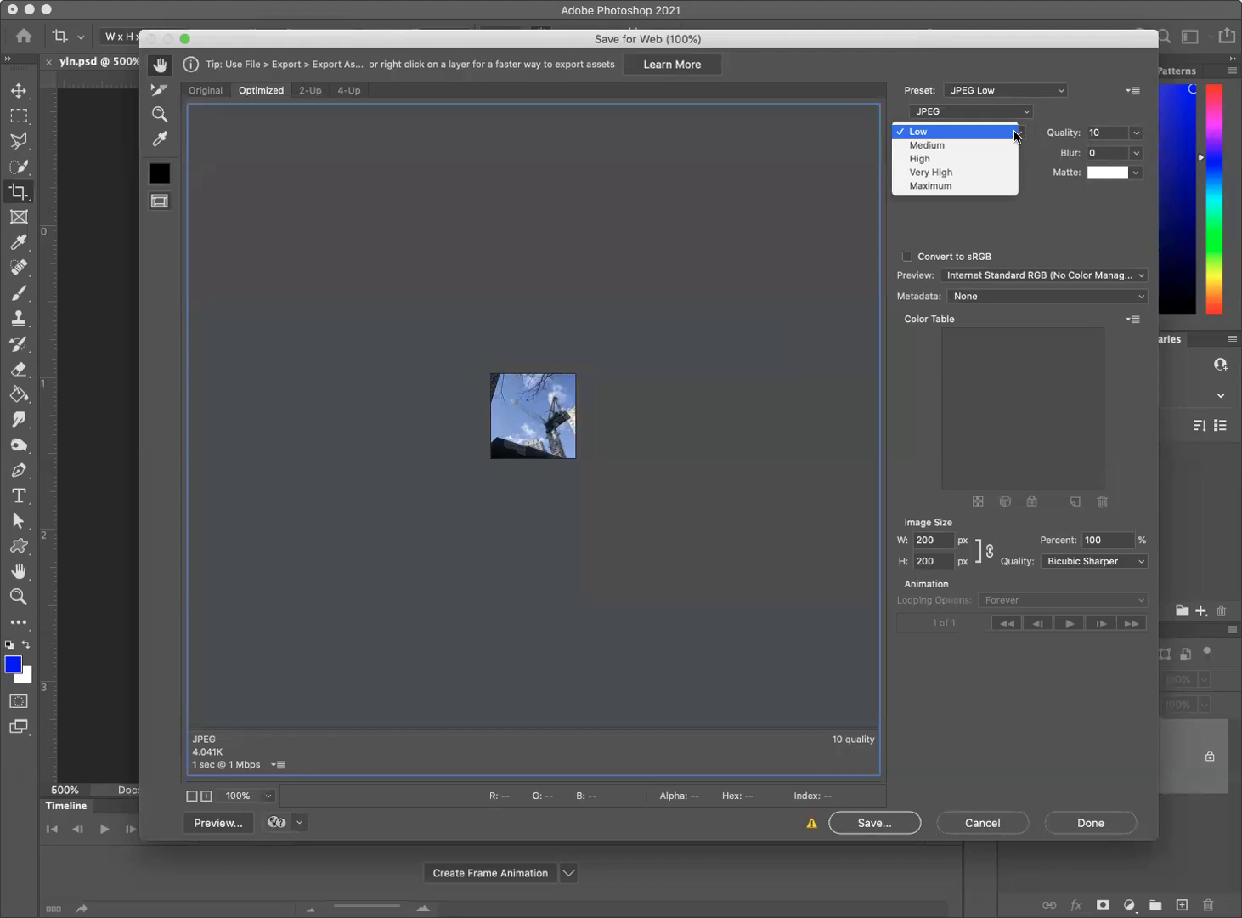
click(958, 159)
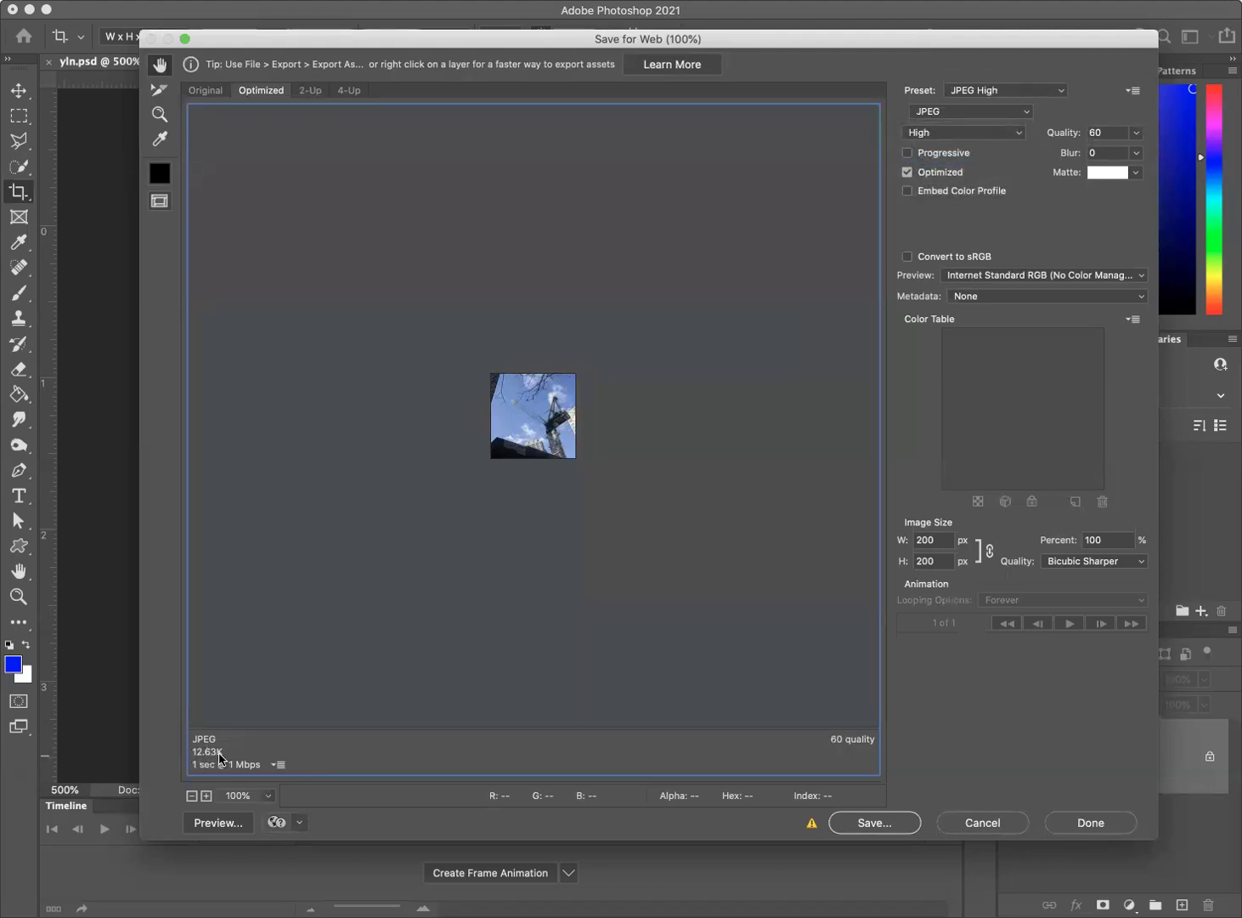
click(1026, 111)
click(1024, 112)
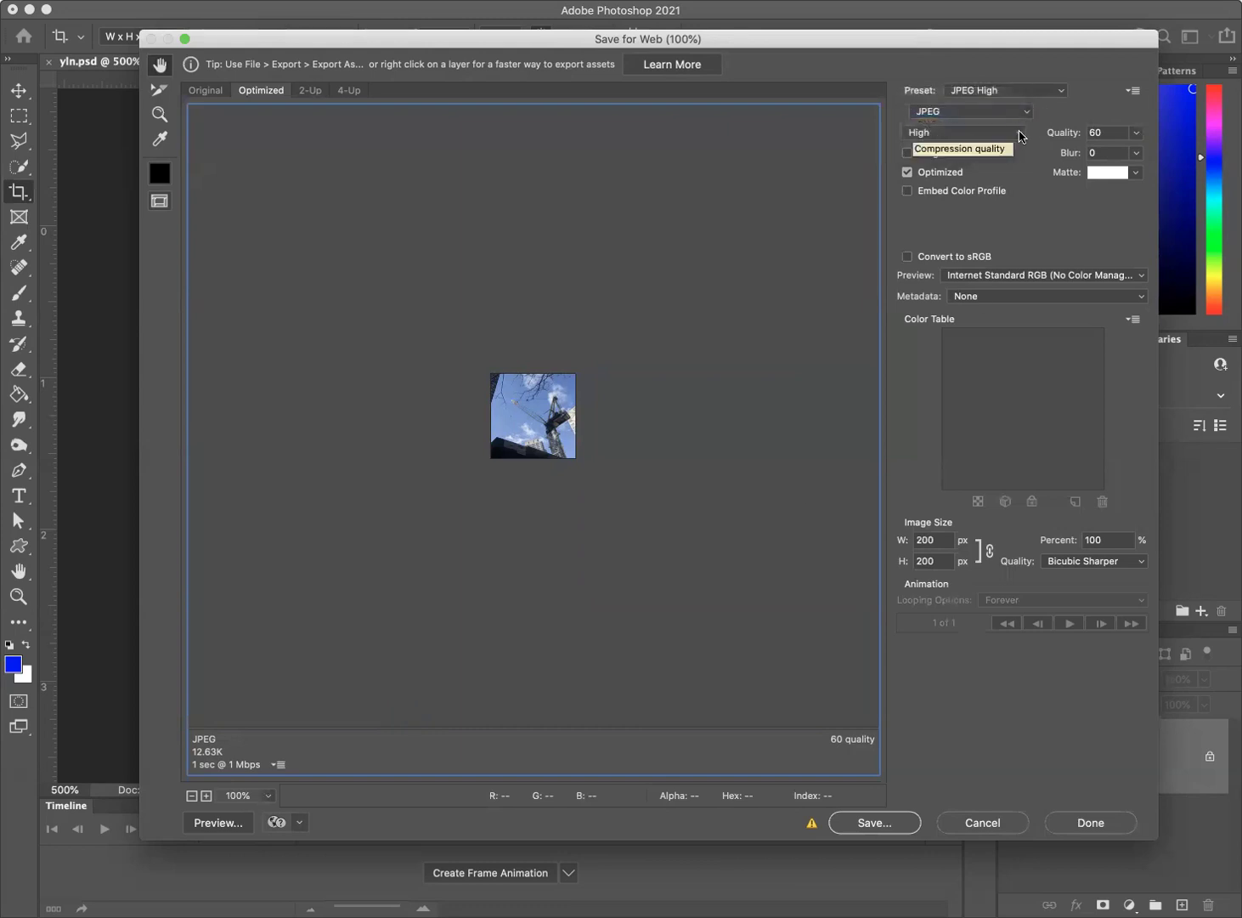
click(1018, 134)
click(980, 159)
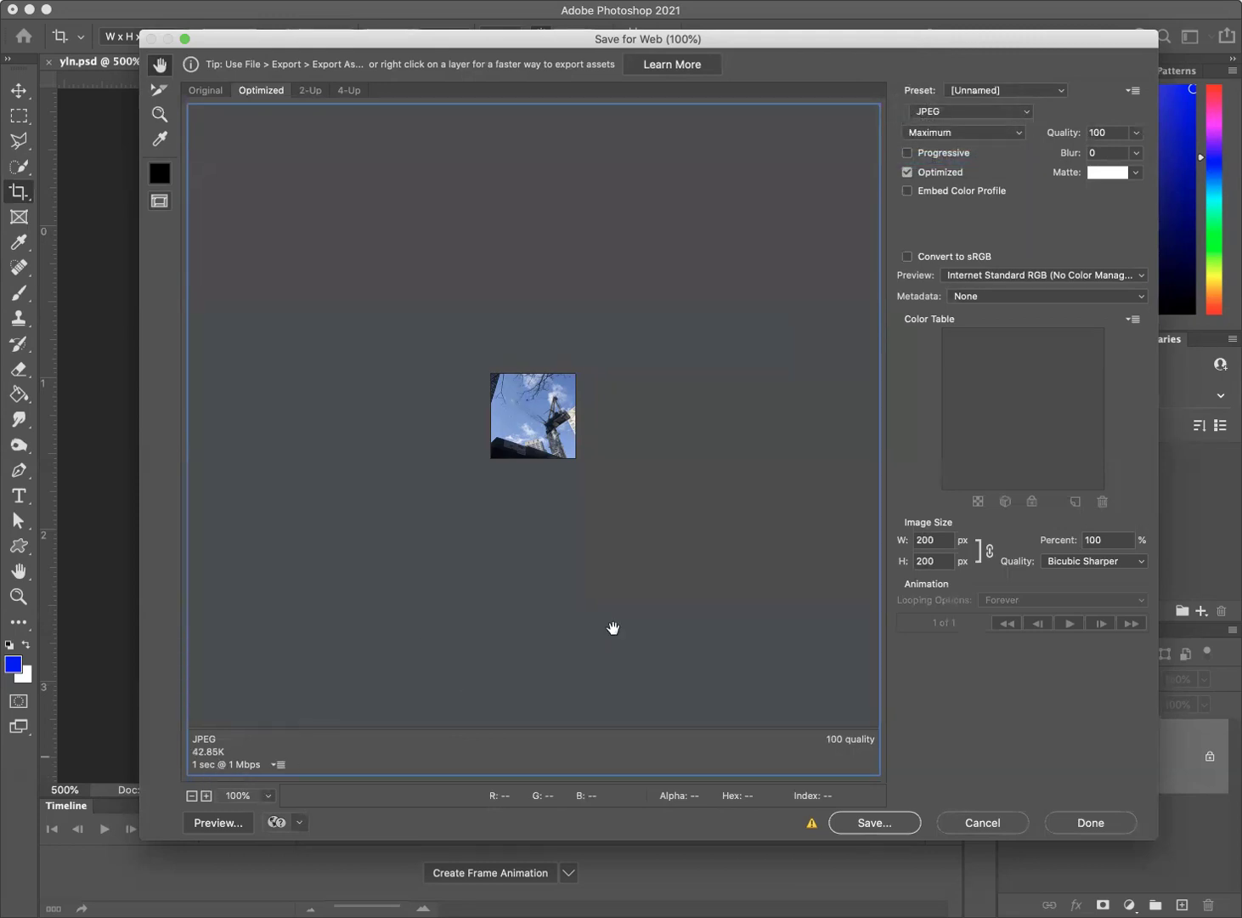
Step: Return the JPEG quality to Low (10) and check the preset list, keeping JPEG Low
click(1018, 133)
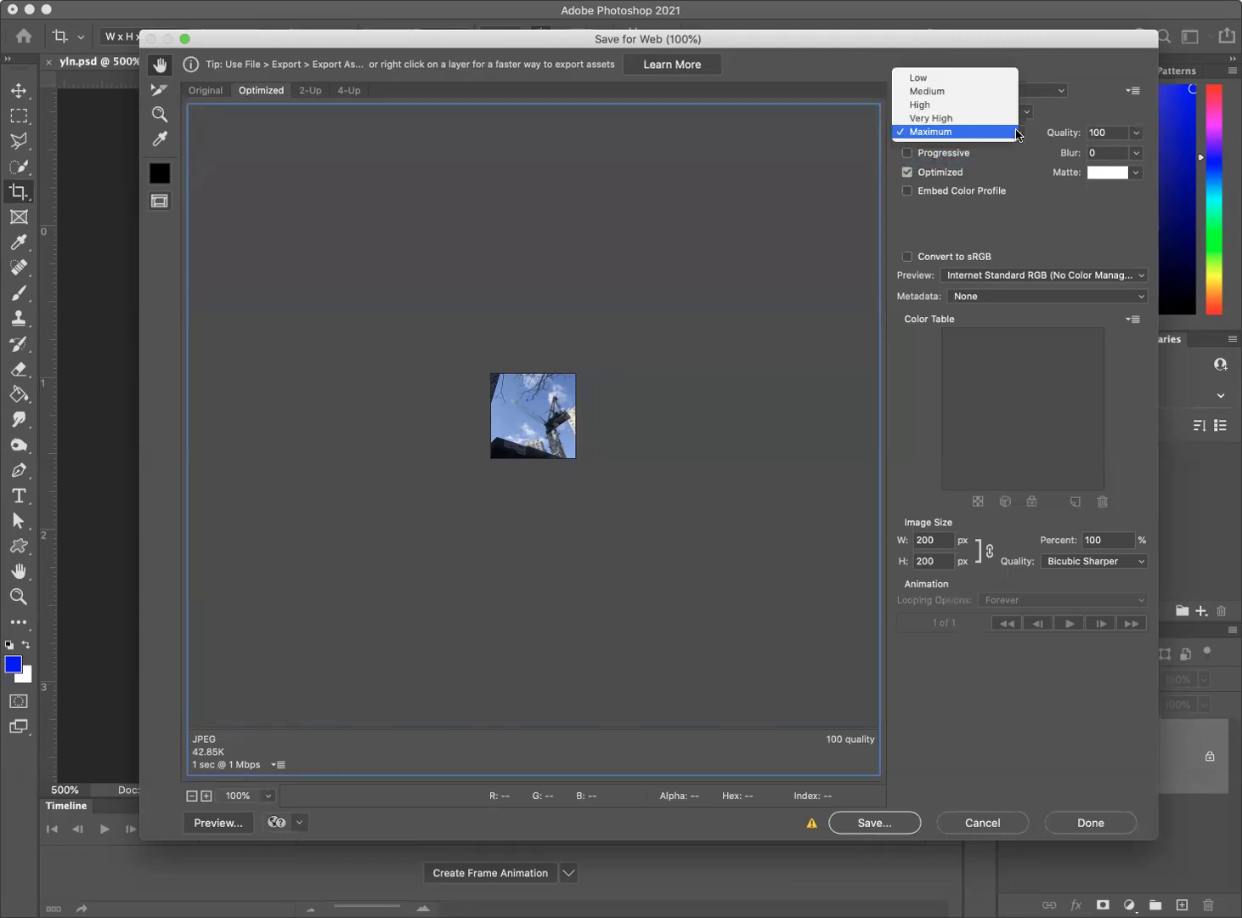
click(996, 79)
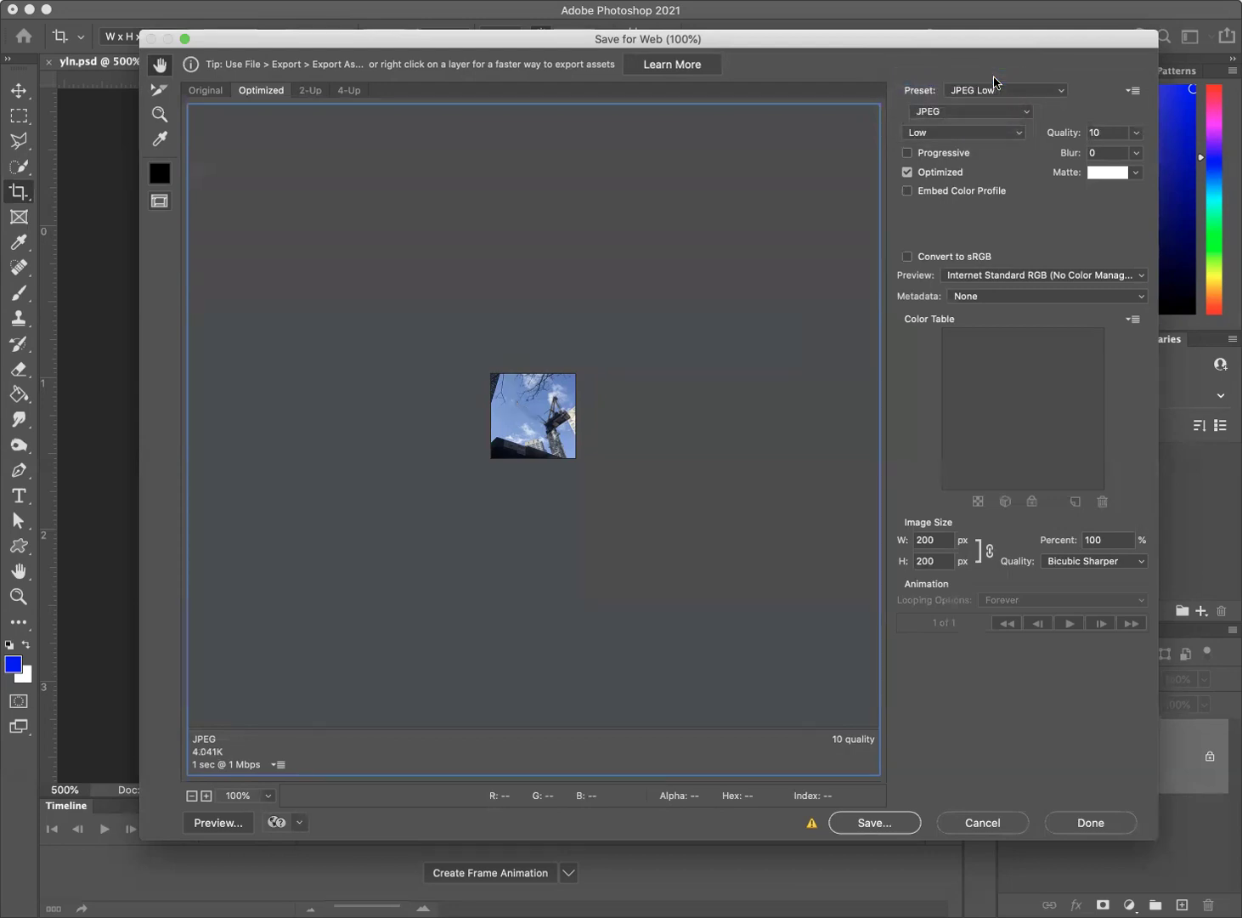
click(1058, 91)
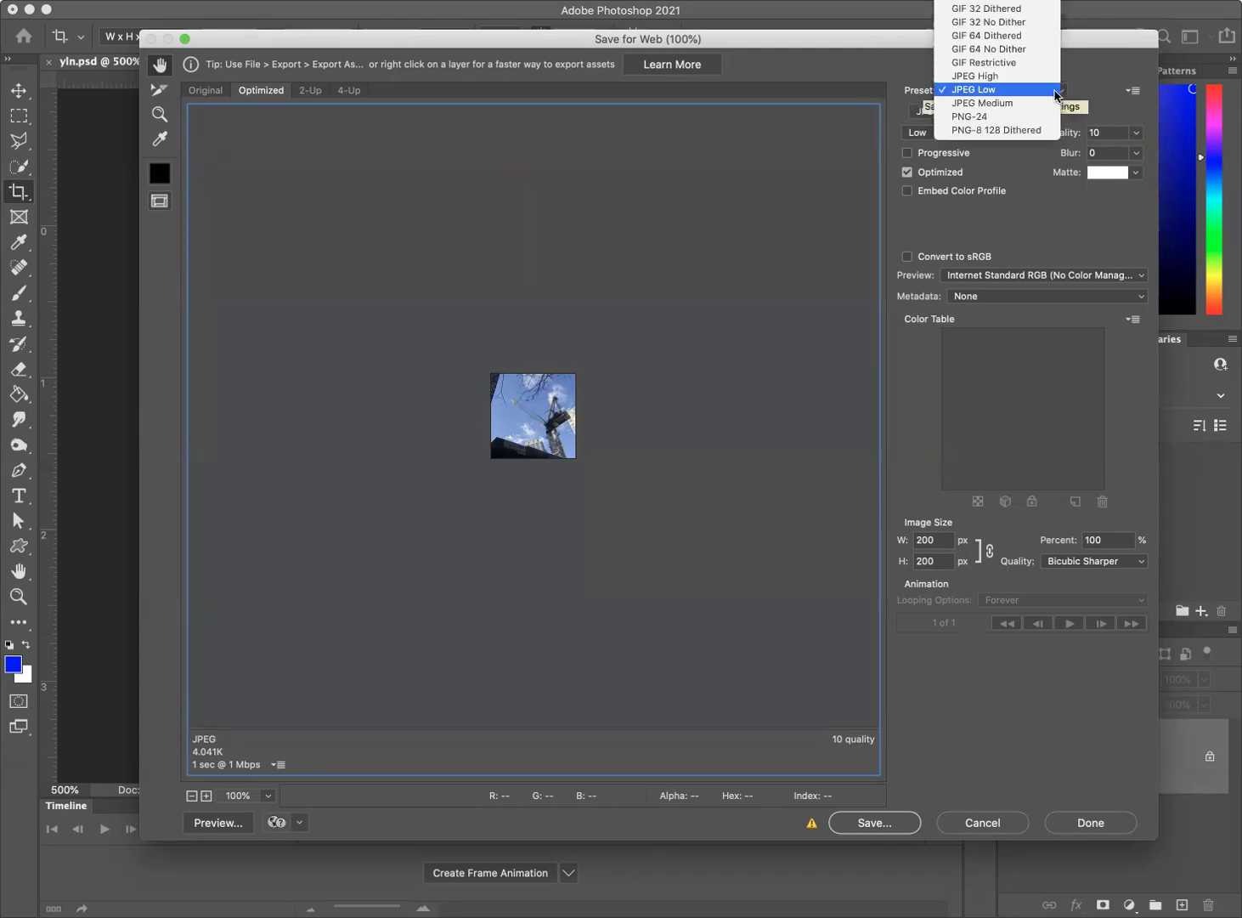
click(1093, 85)
Step: Switch the export format to GIF with Perceptual colour reduction
click(1027, 115)
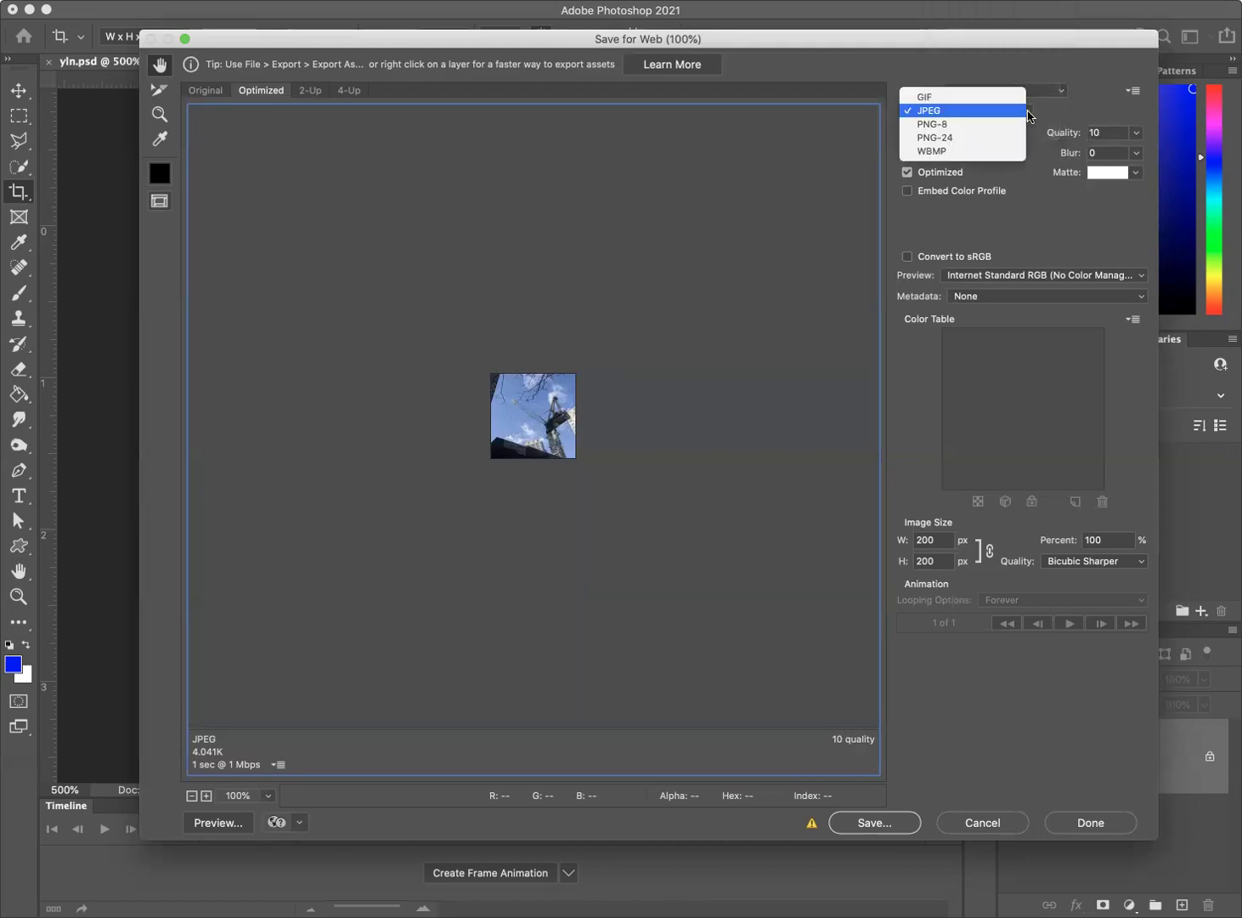
click(988, 96)
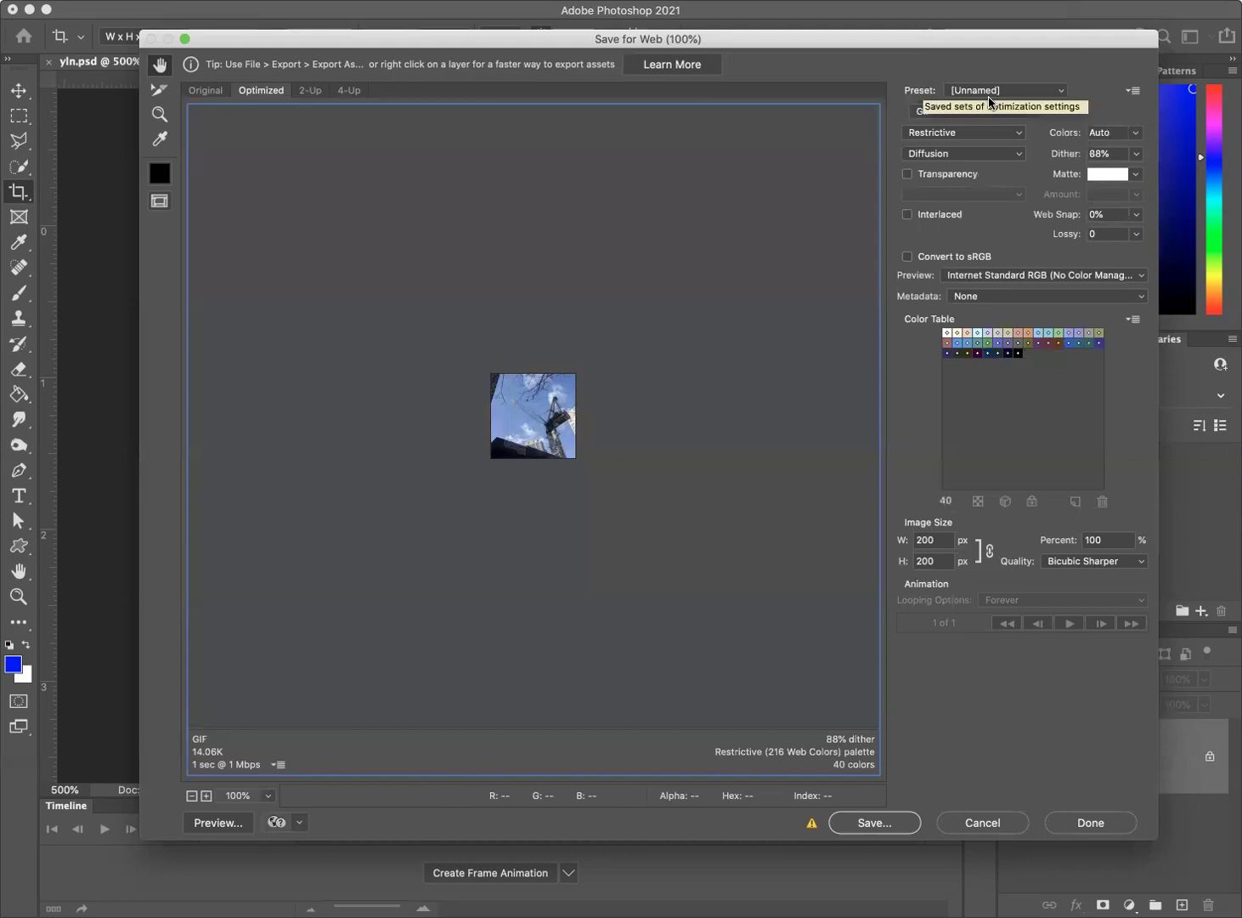
click(1020, 134)
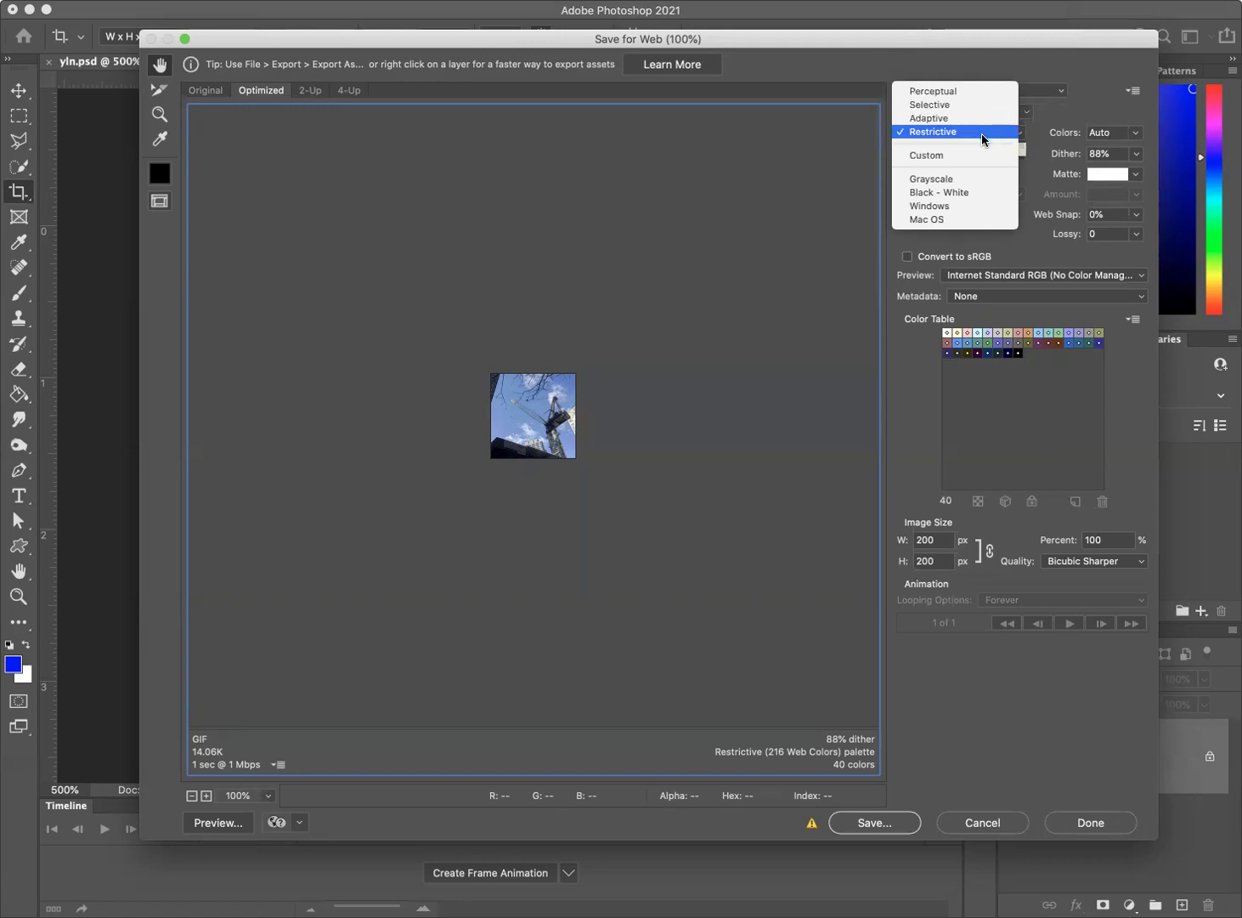
click(992, 92)
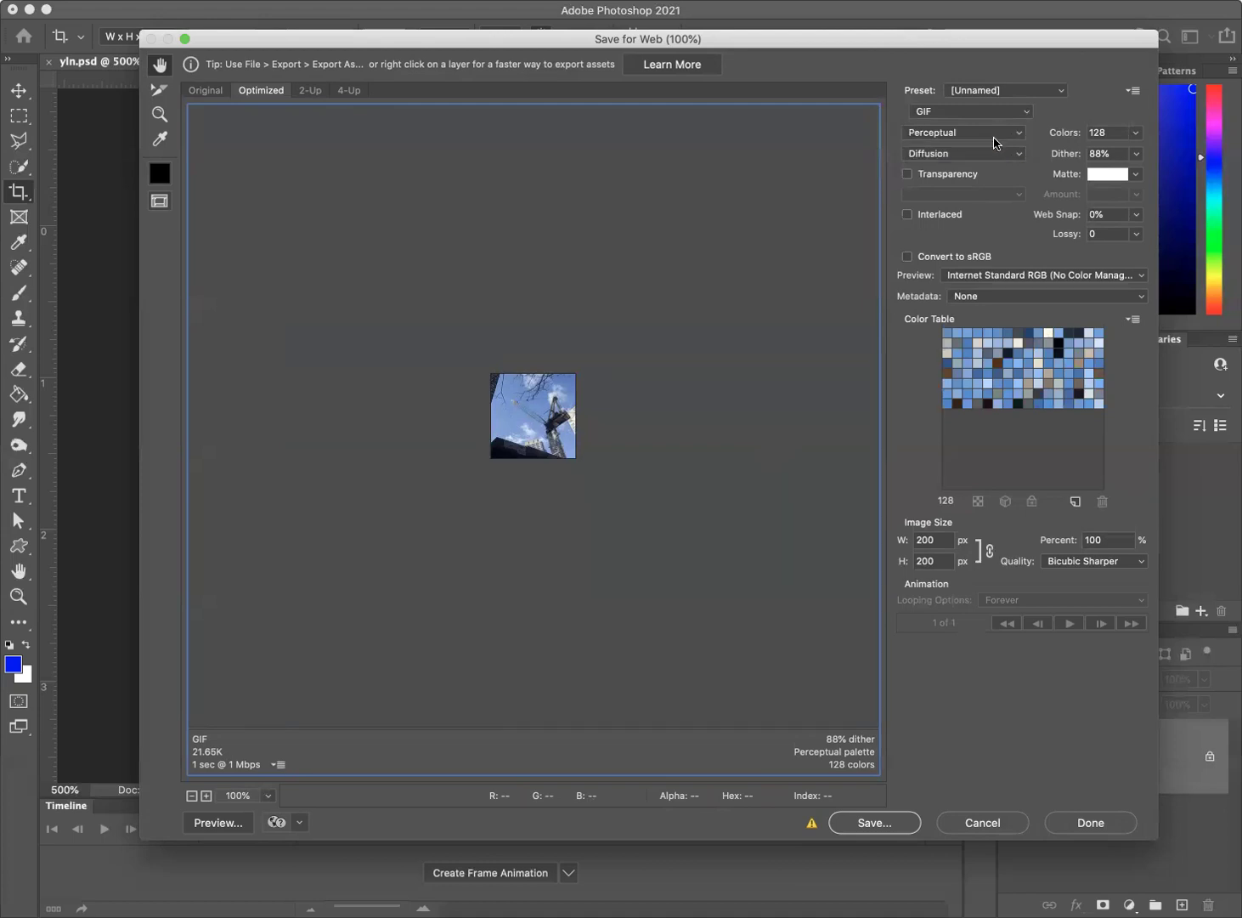
Step: Save the Perceptual GIF as yln_percept.gif in the attrib folder
click(892, 822)
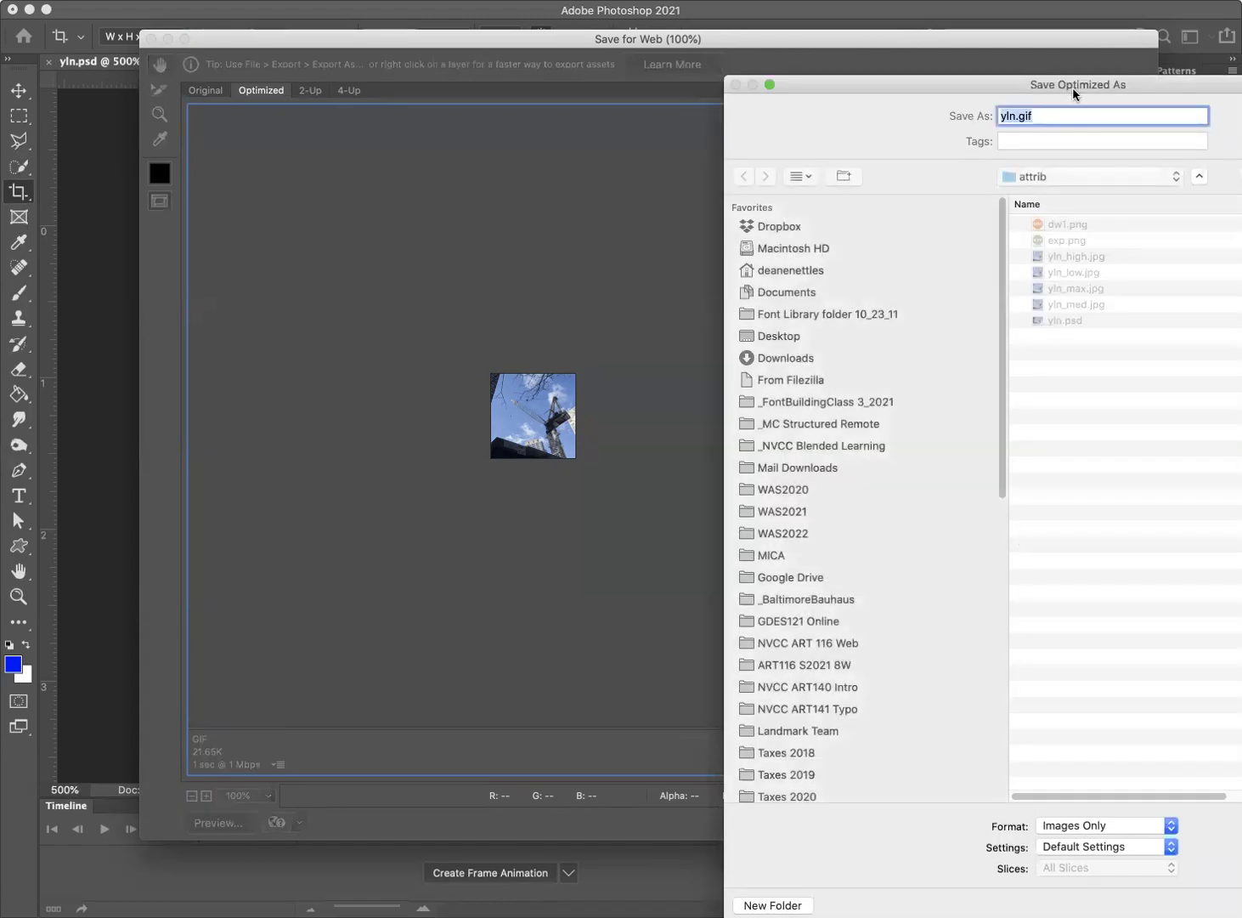
drag(1075, 93, 862, 54)
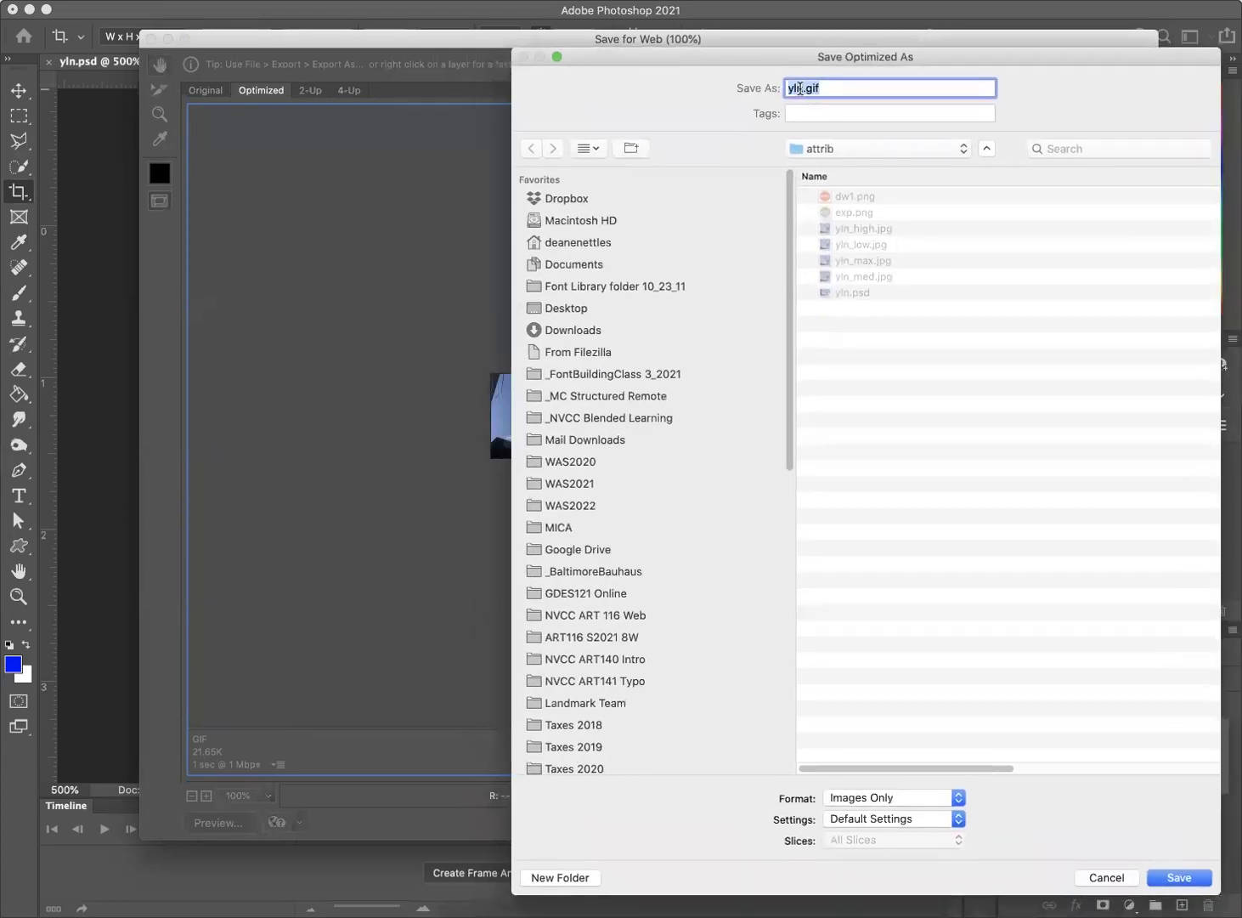
text(_percept)
click(1179, 878)
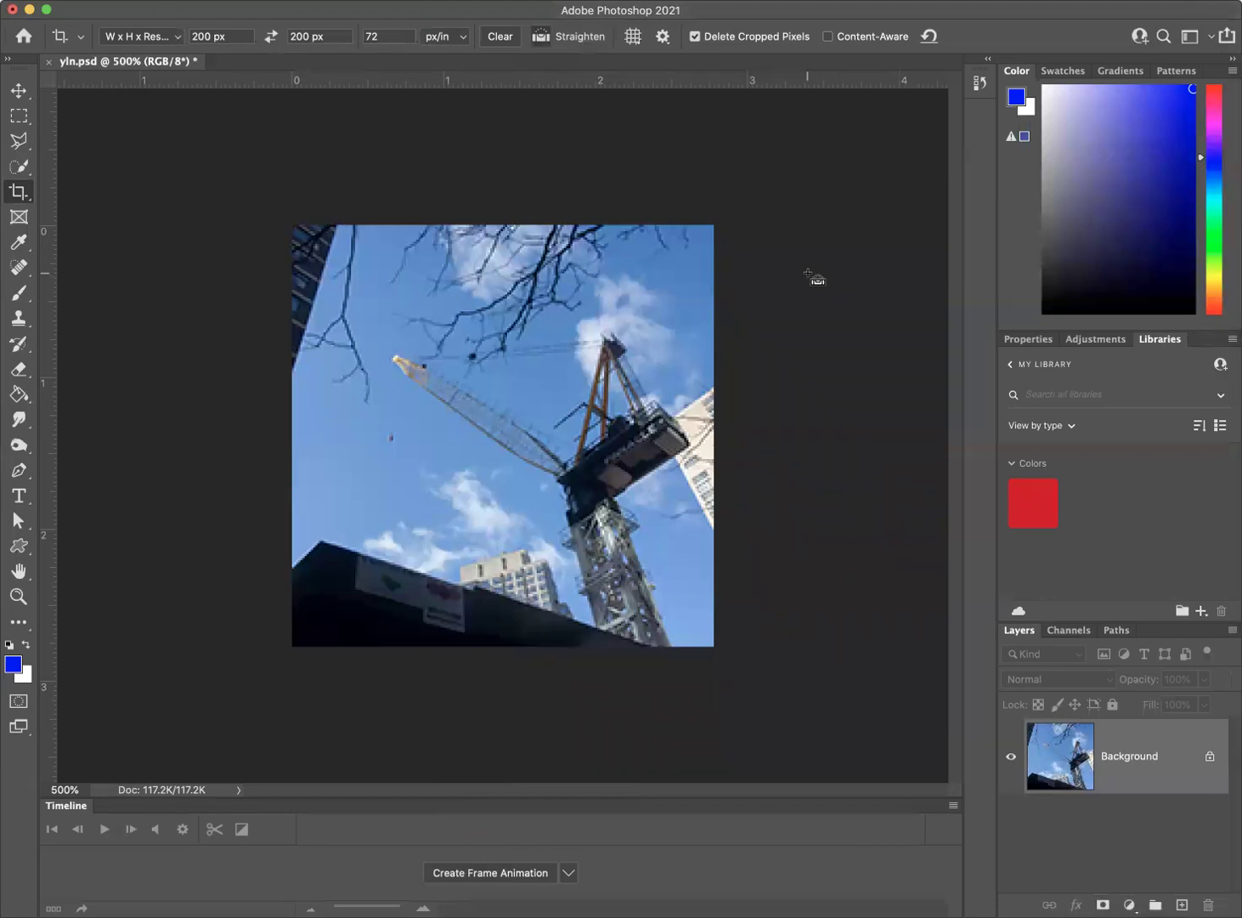
Step: Set the GIF palette to Selective and save it as yln_select.gif in attrib
key(super+alt+shift+s)
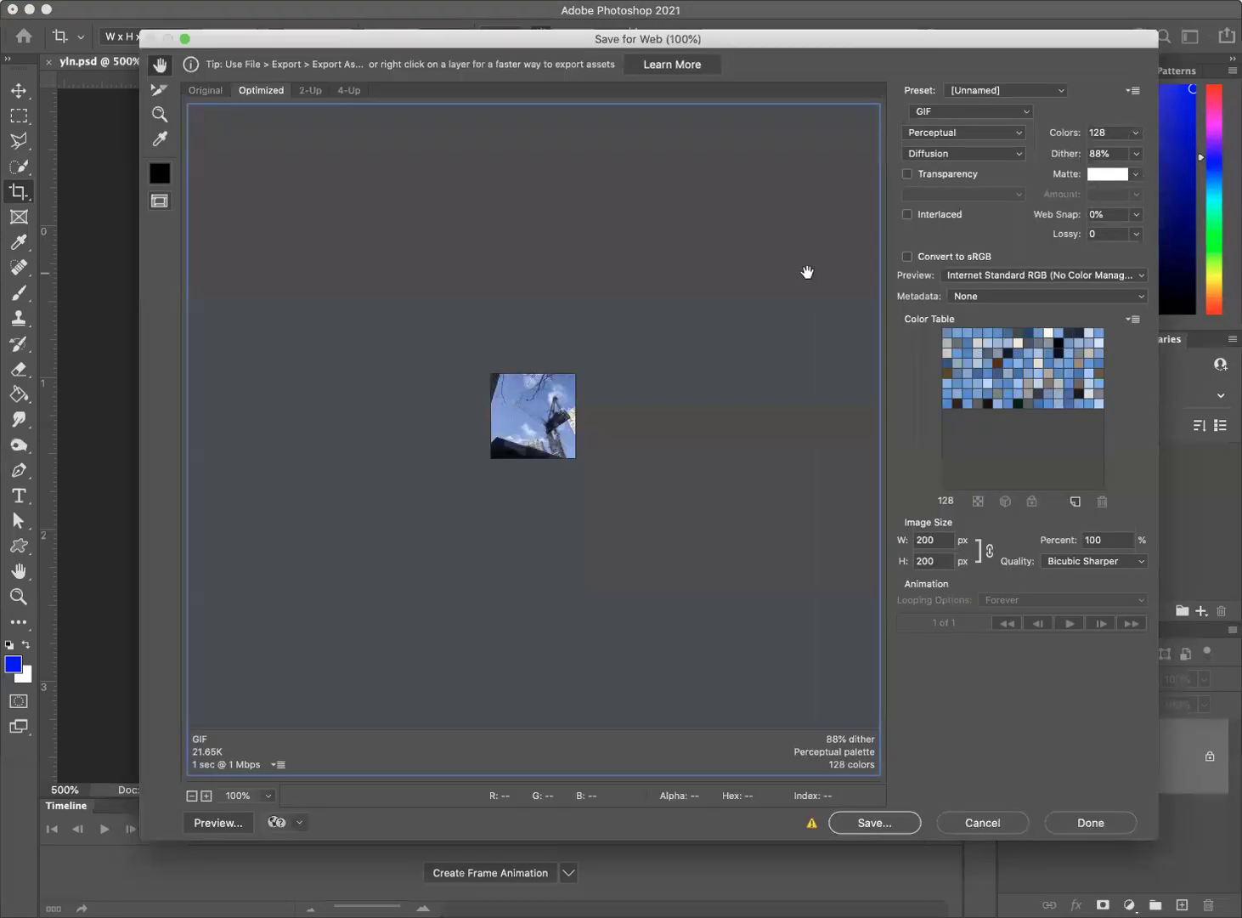
click(1019, 135)
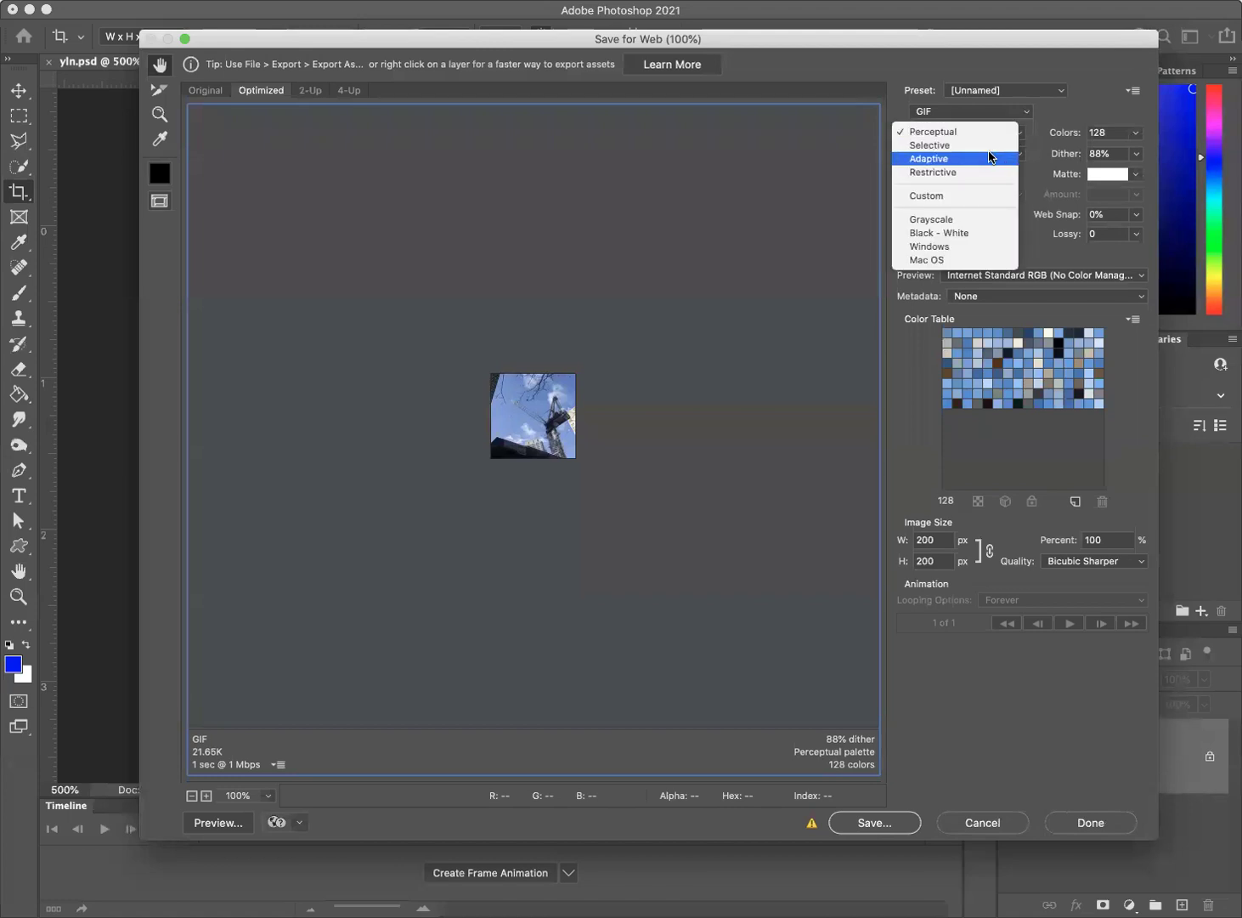
click(990, 145)
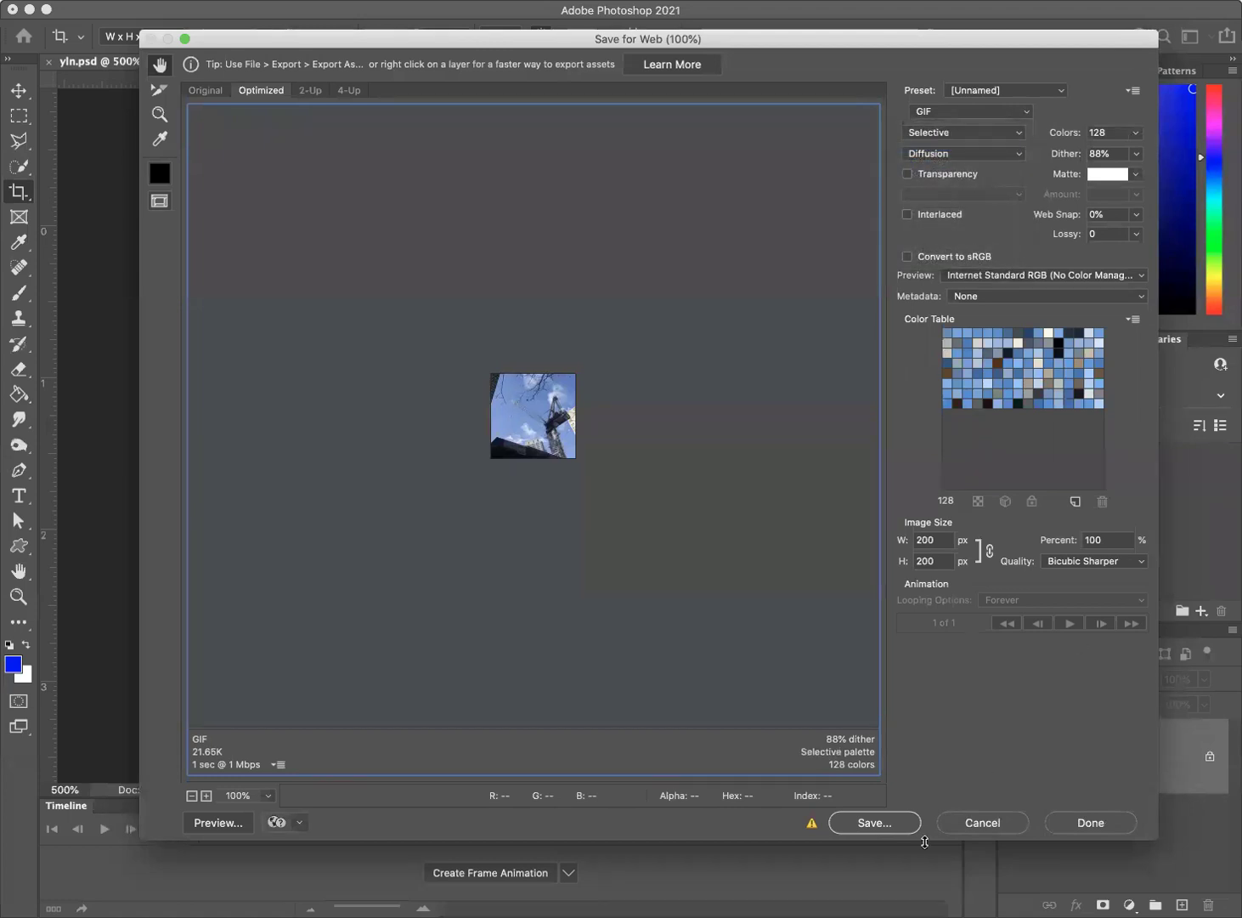
click(887, 829)
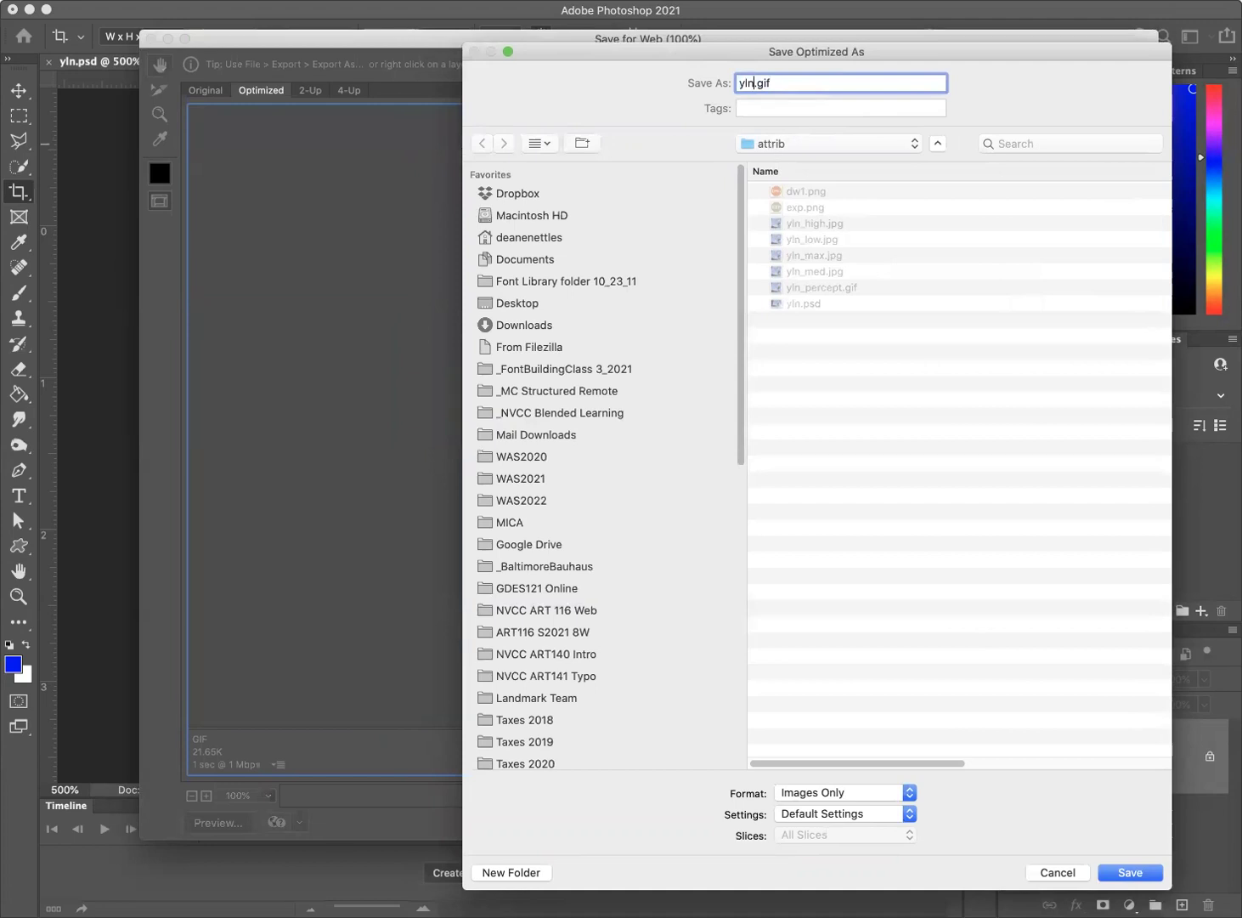
text(_select)
click(1130, 873)
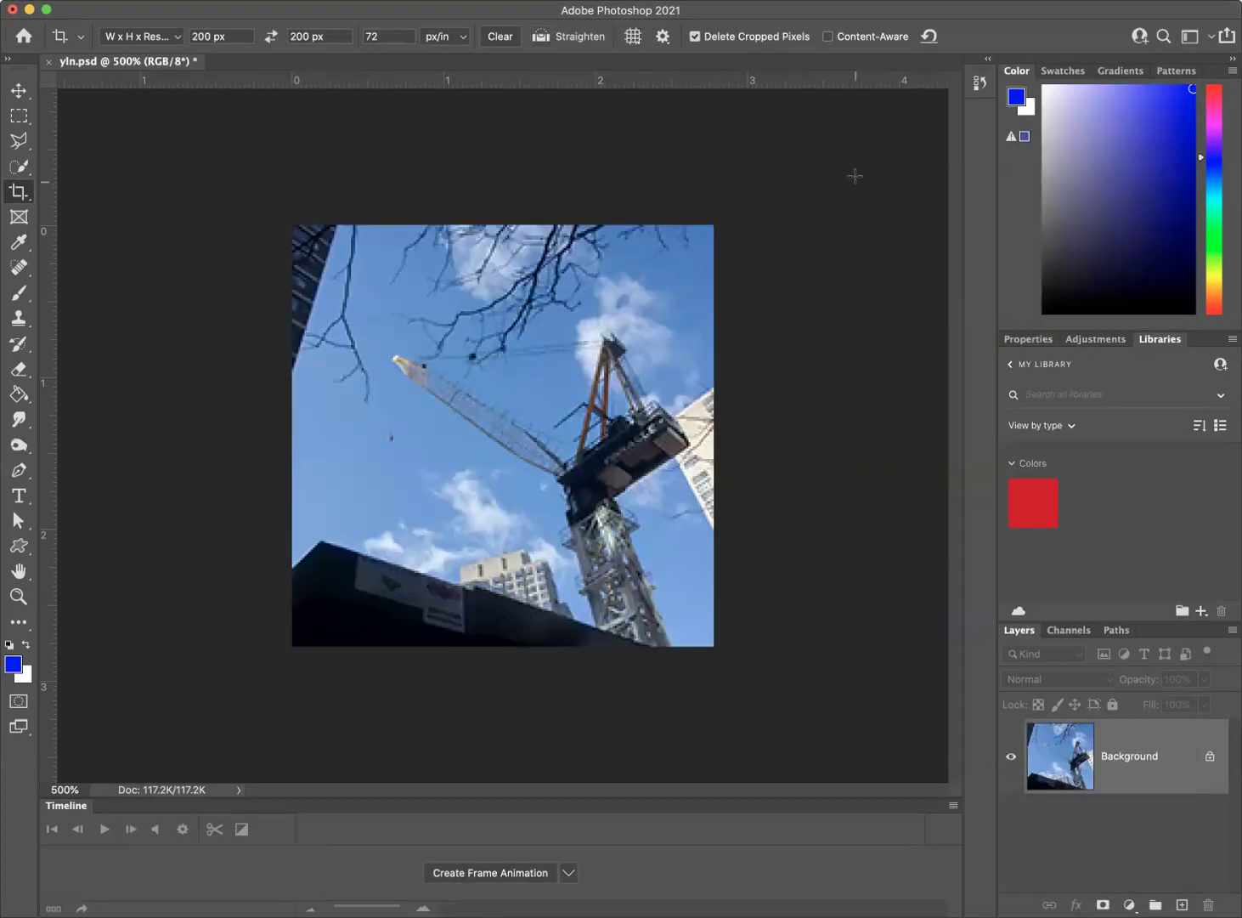
Step: Reopen Save for Web, switch to the Adaptive palette, and save as yln_adapt.gif
key(super)
key(super+alt+shift+s)
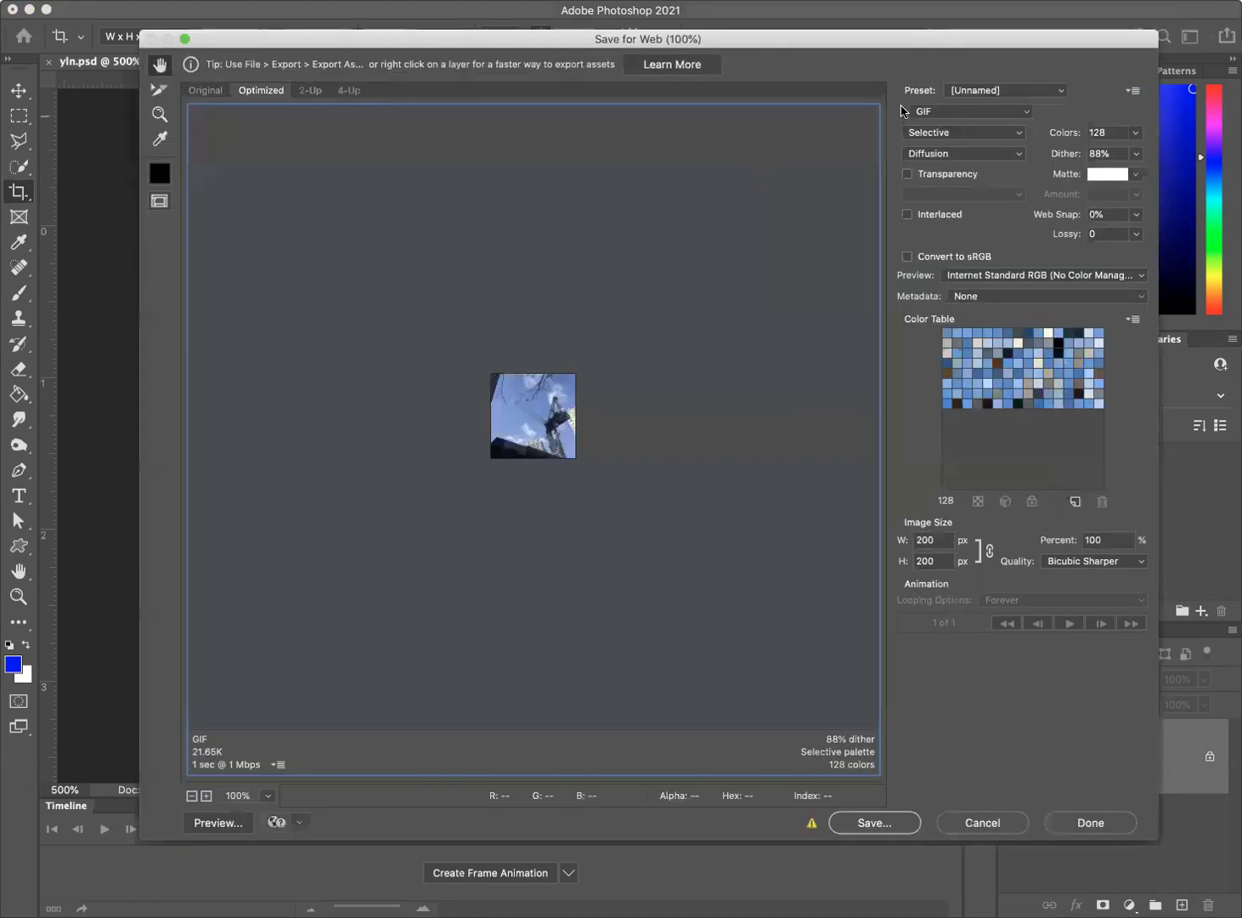
click(964, 135)
click(963, 144)
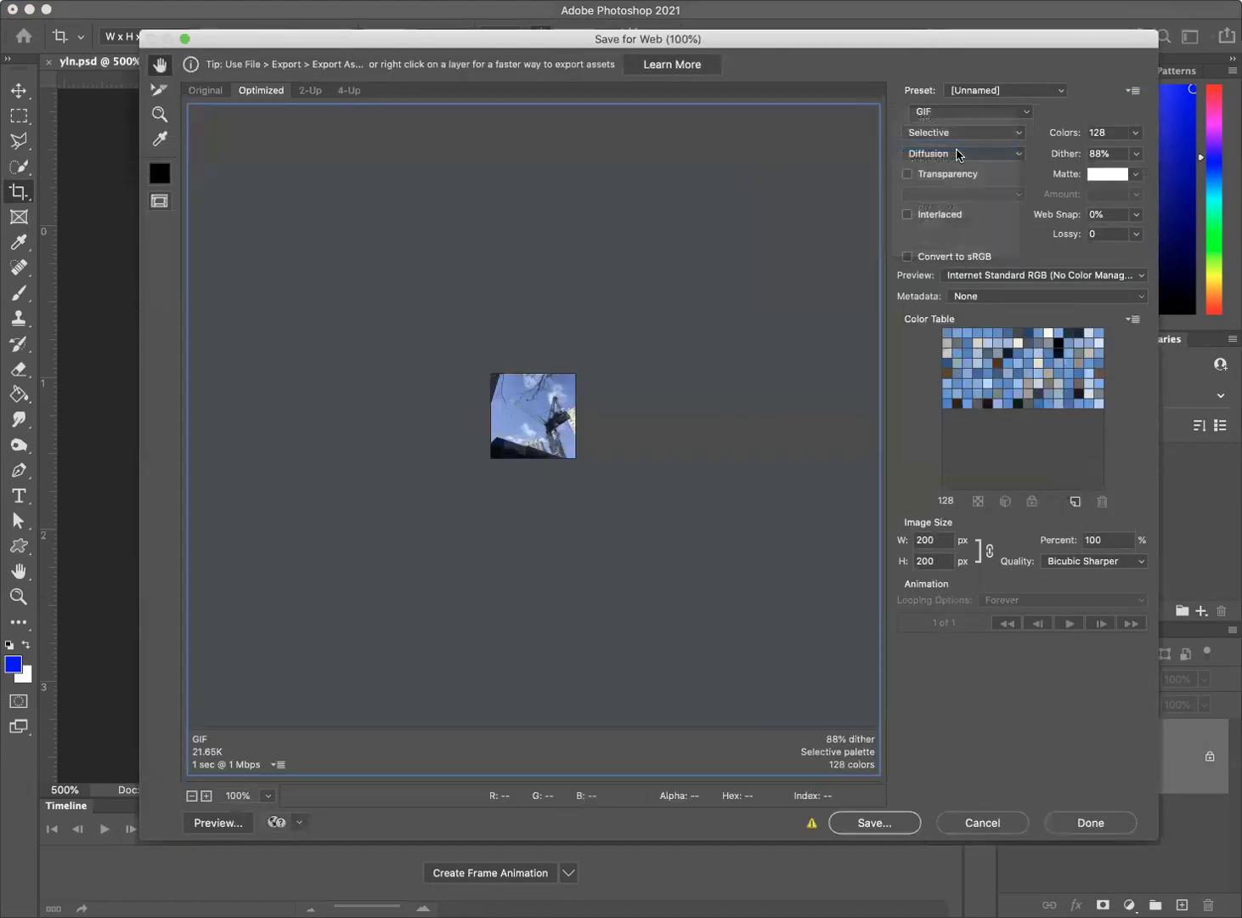
click(888, 825)
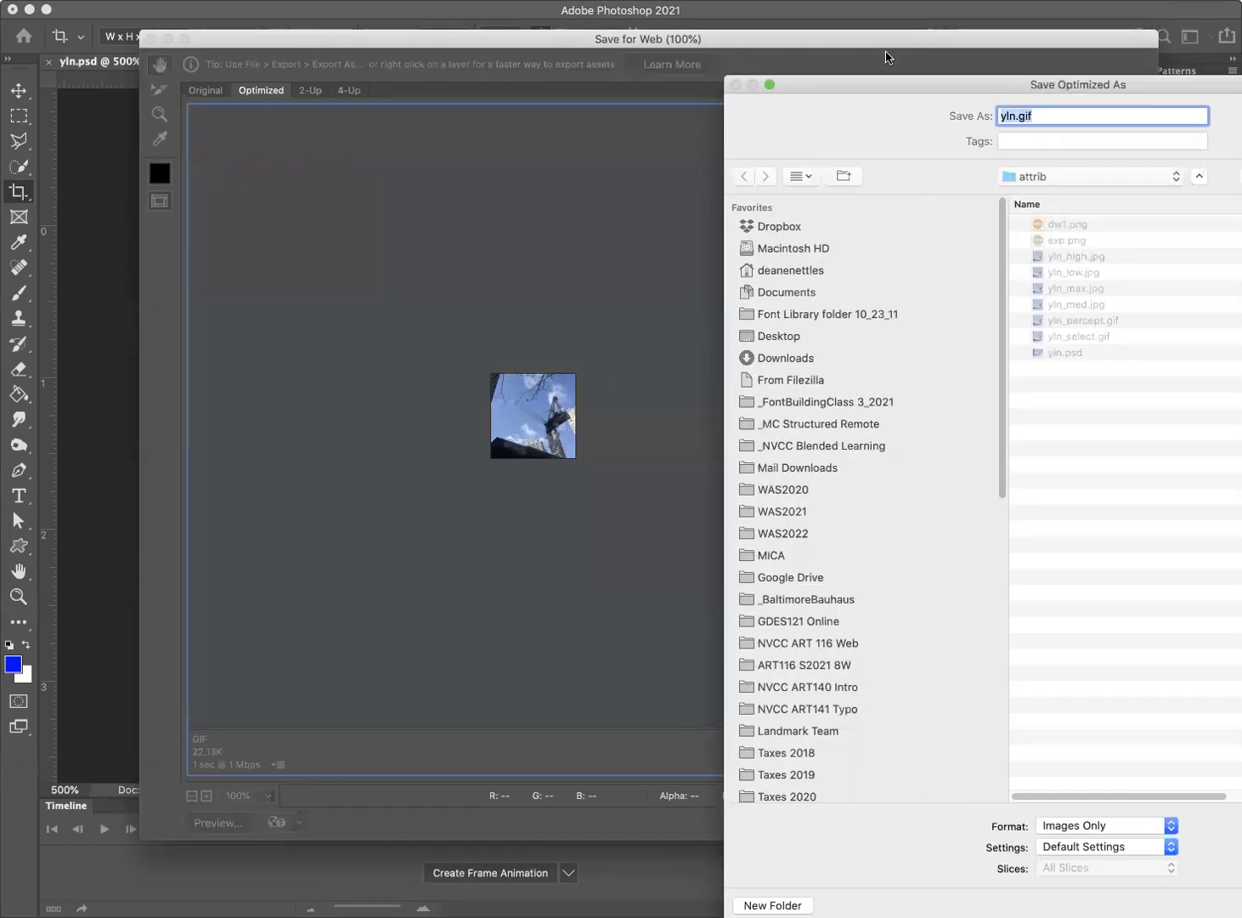
drag(891, 81, 694, 83)
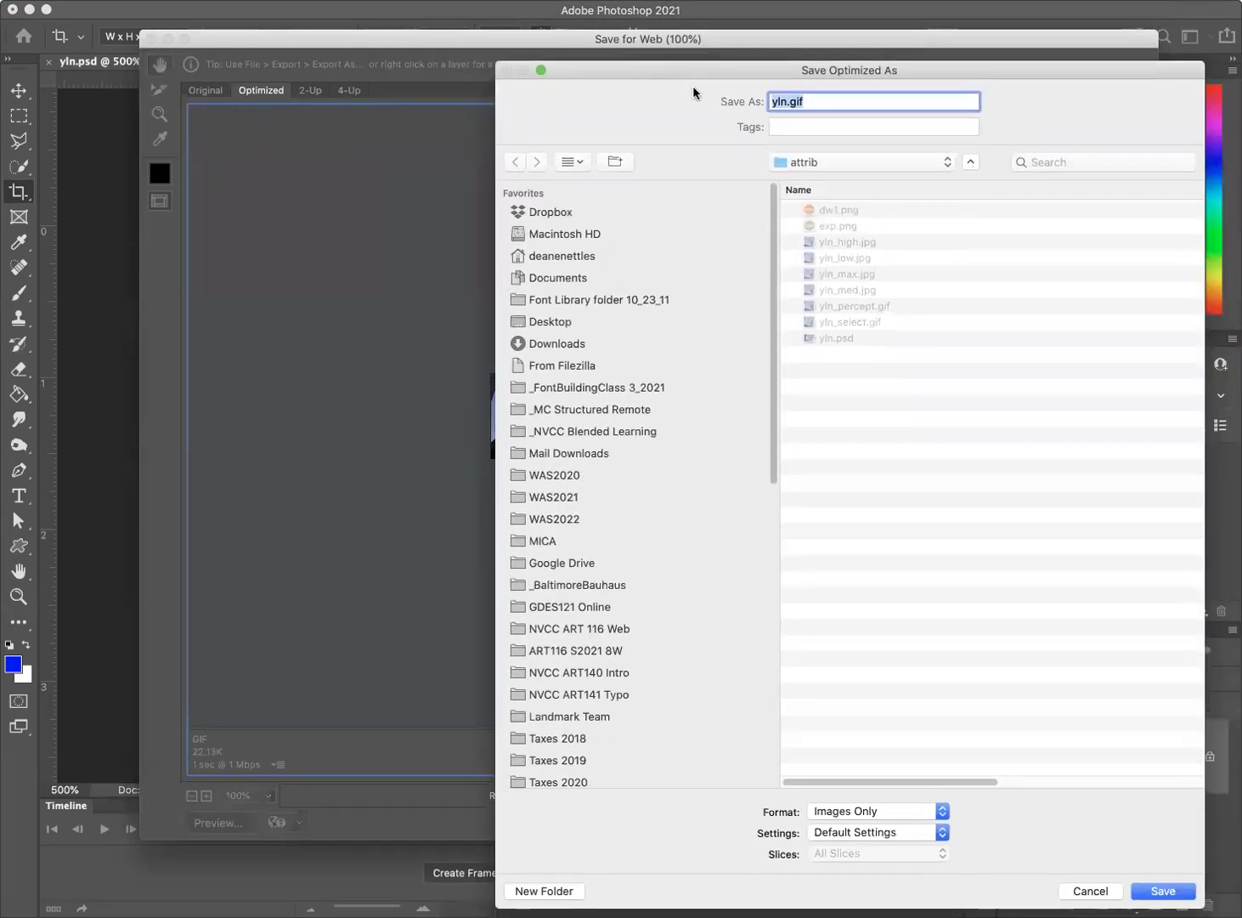
click(785, 100)
text(_adapt)
click(1160, 892)
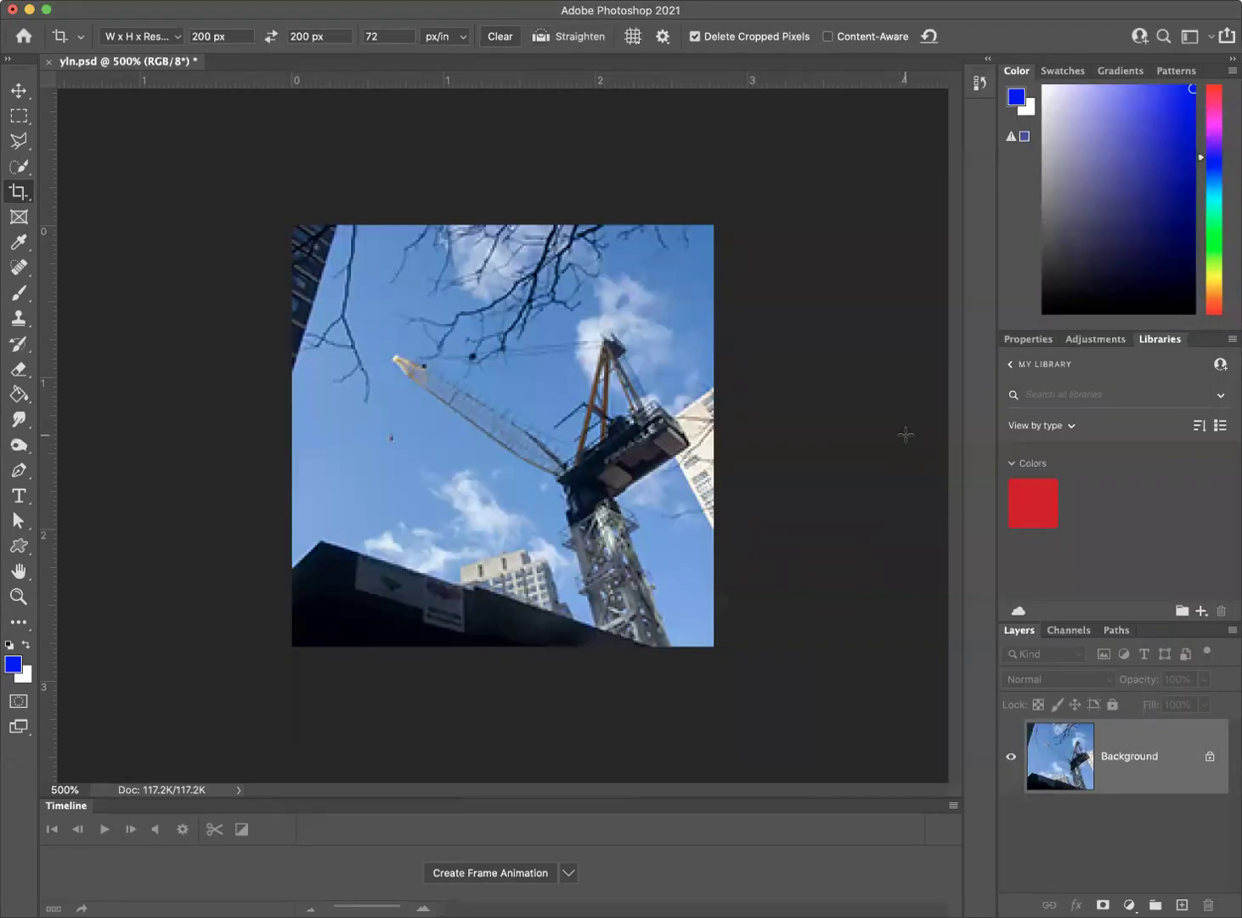
Step: Set the GIF reduction to Restrictive and save it as yln_restrict.gif in attrib
key(super+alt+shift+s)
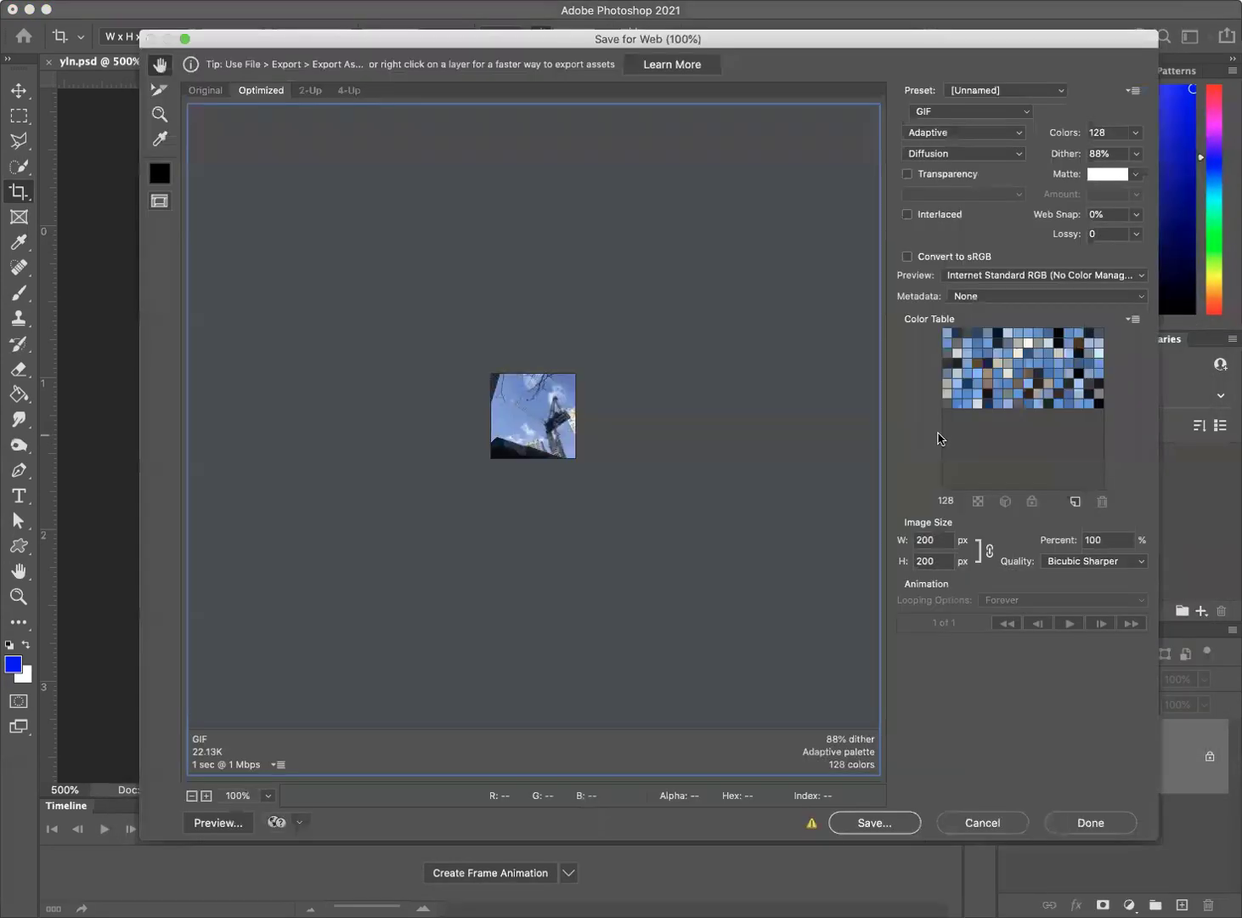
click(1019, 136)
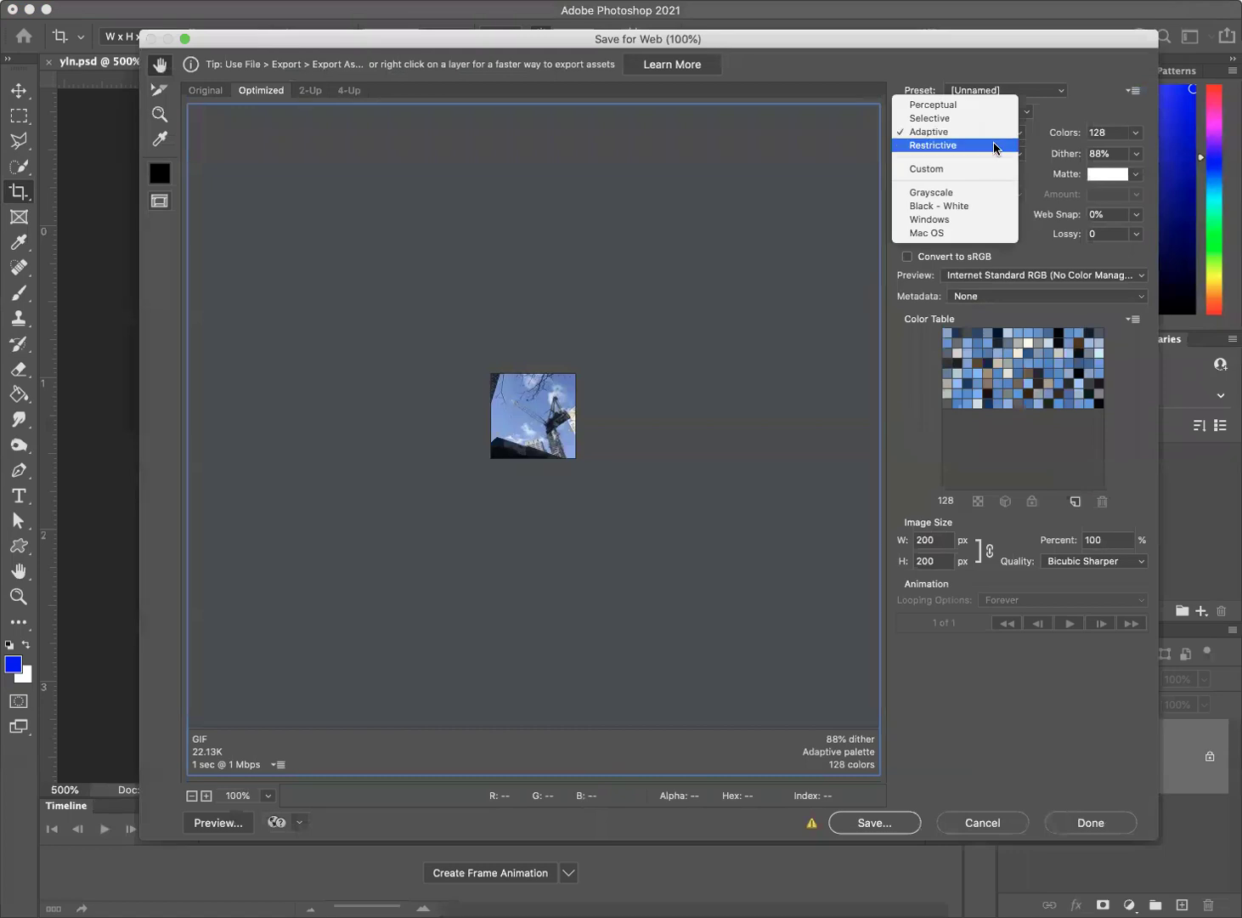
click(996, 146)
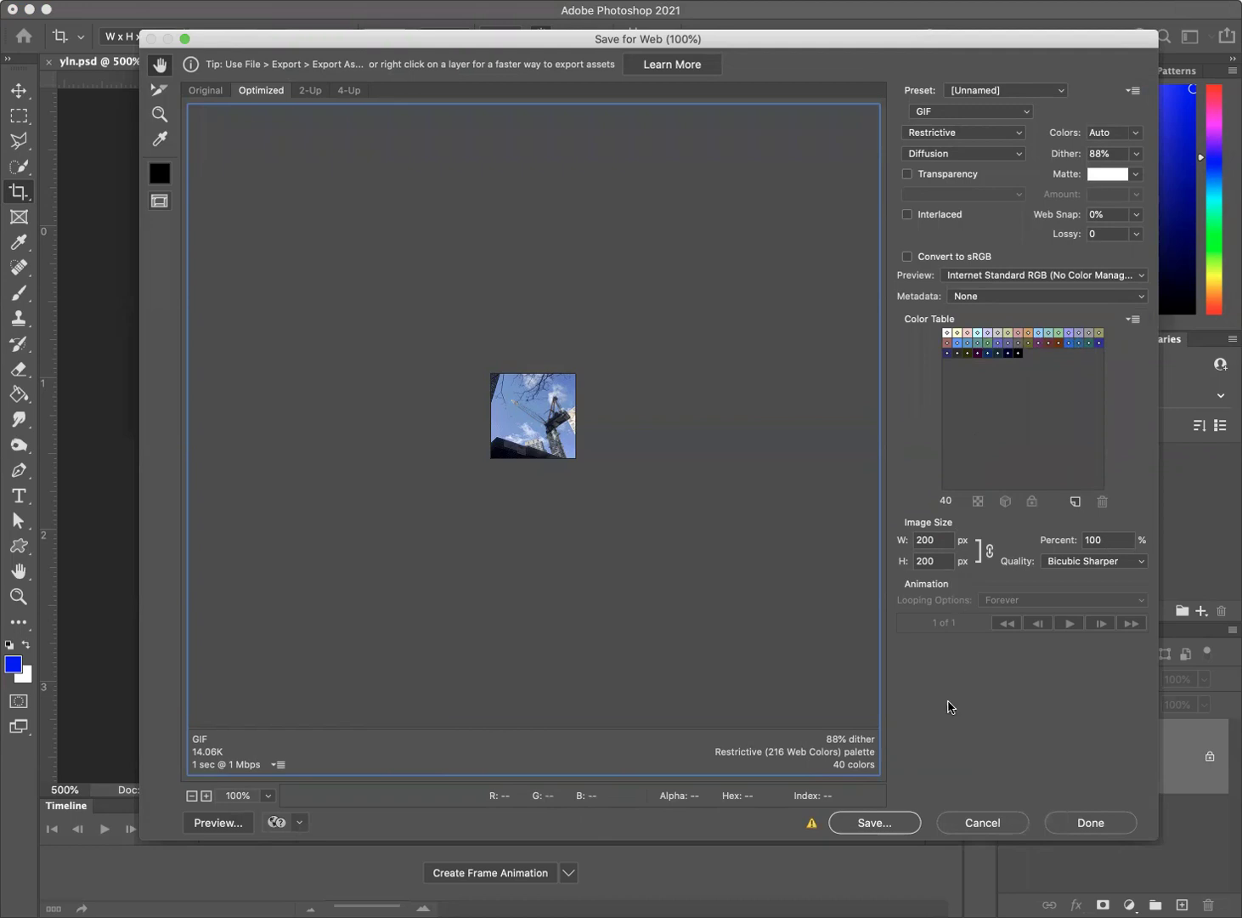
click(893, 823)
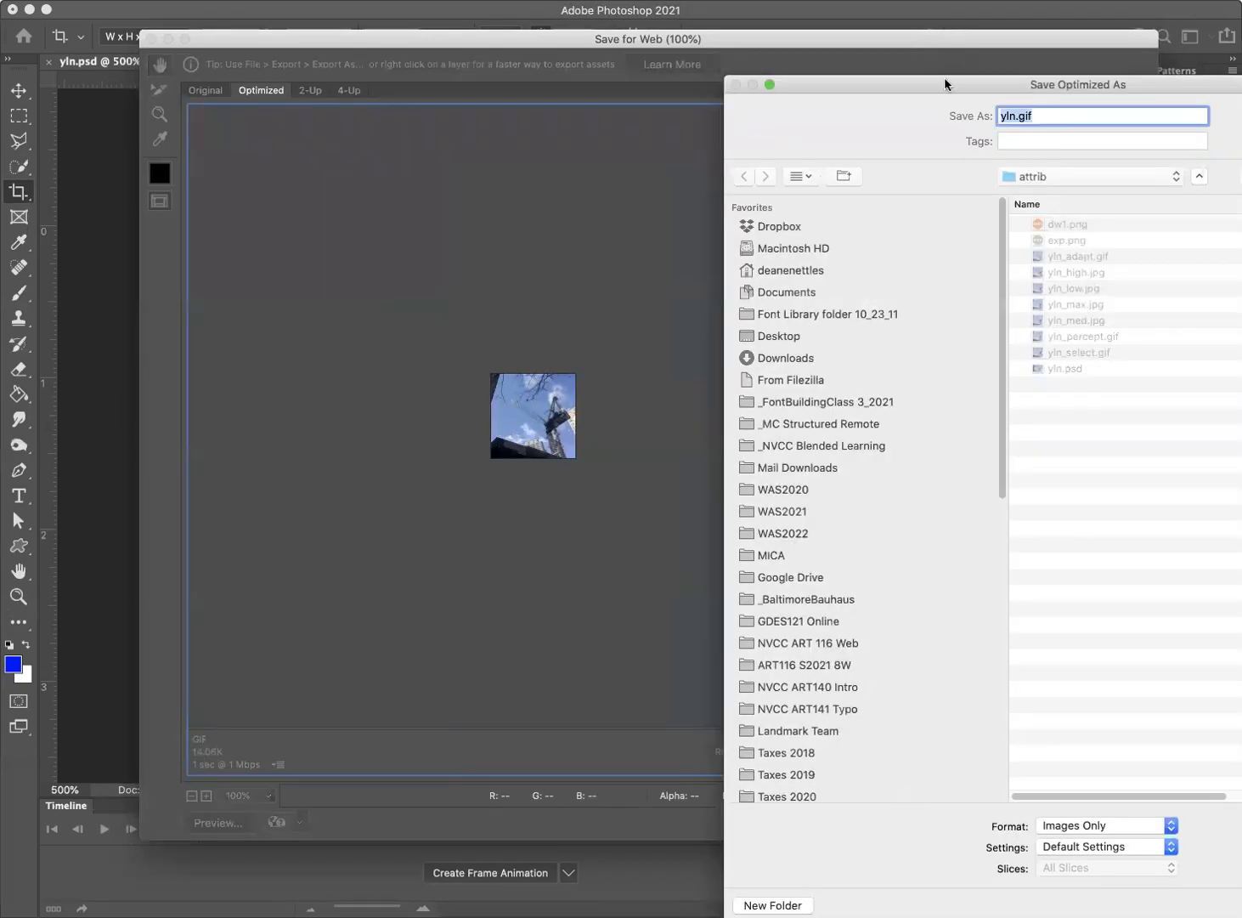
drag(946, 84, 724, 35)
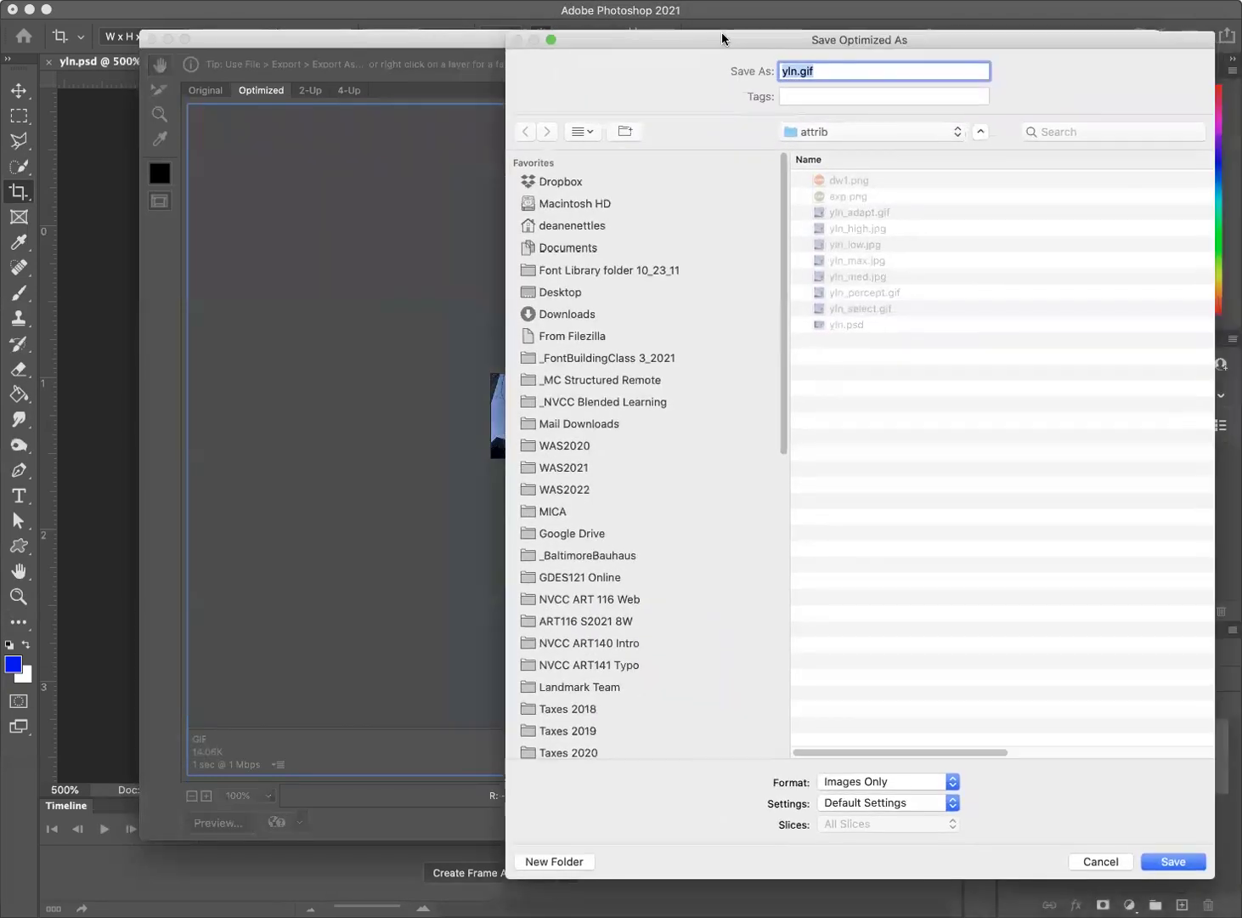
click(796, 72)
text(_restrict)
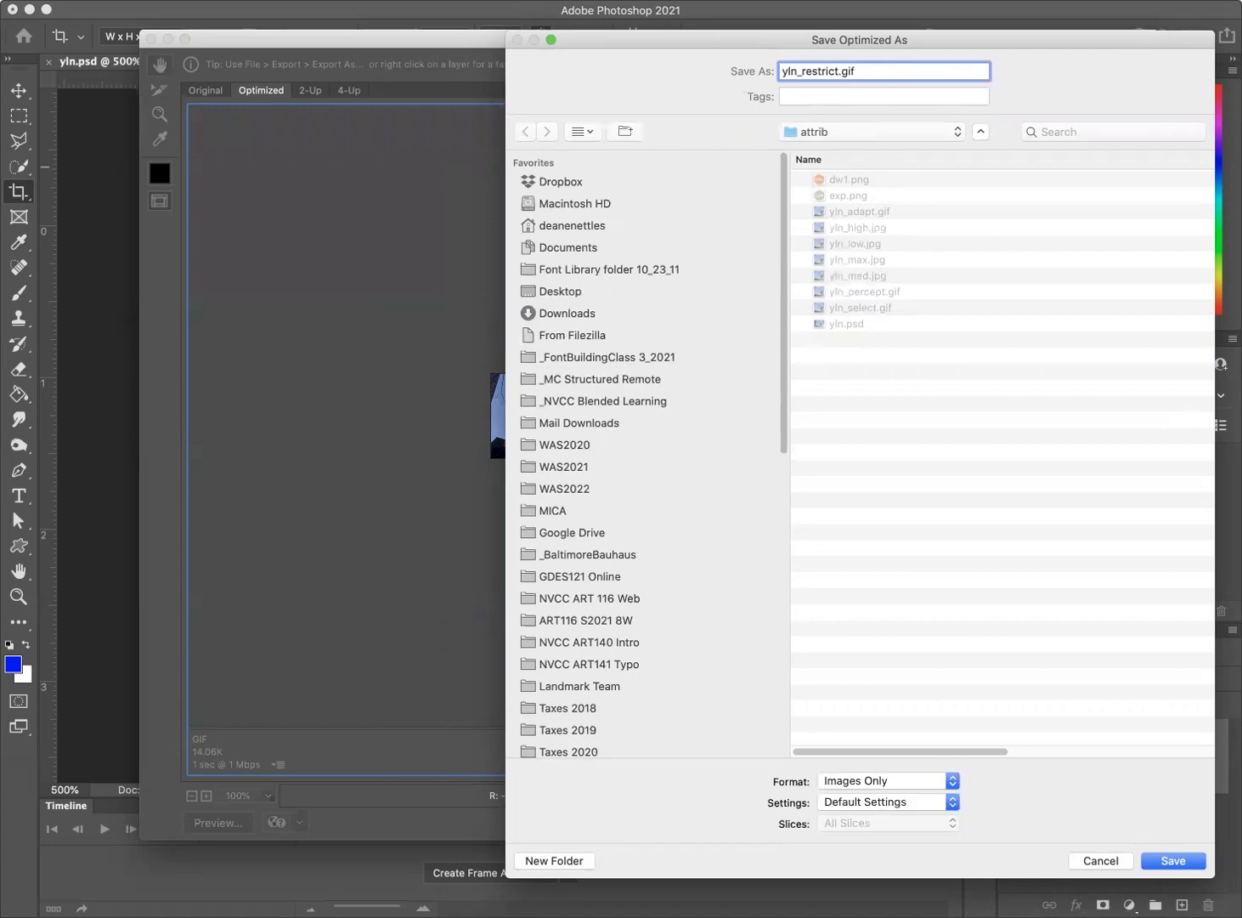
click(1173, 863)
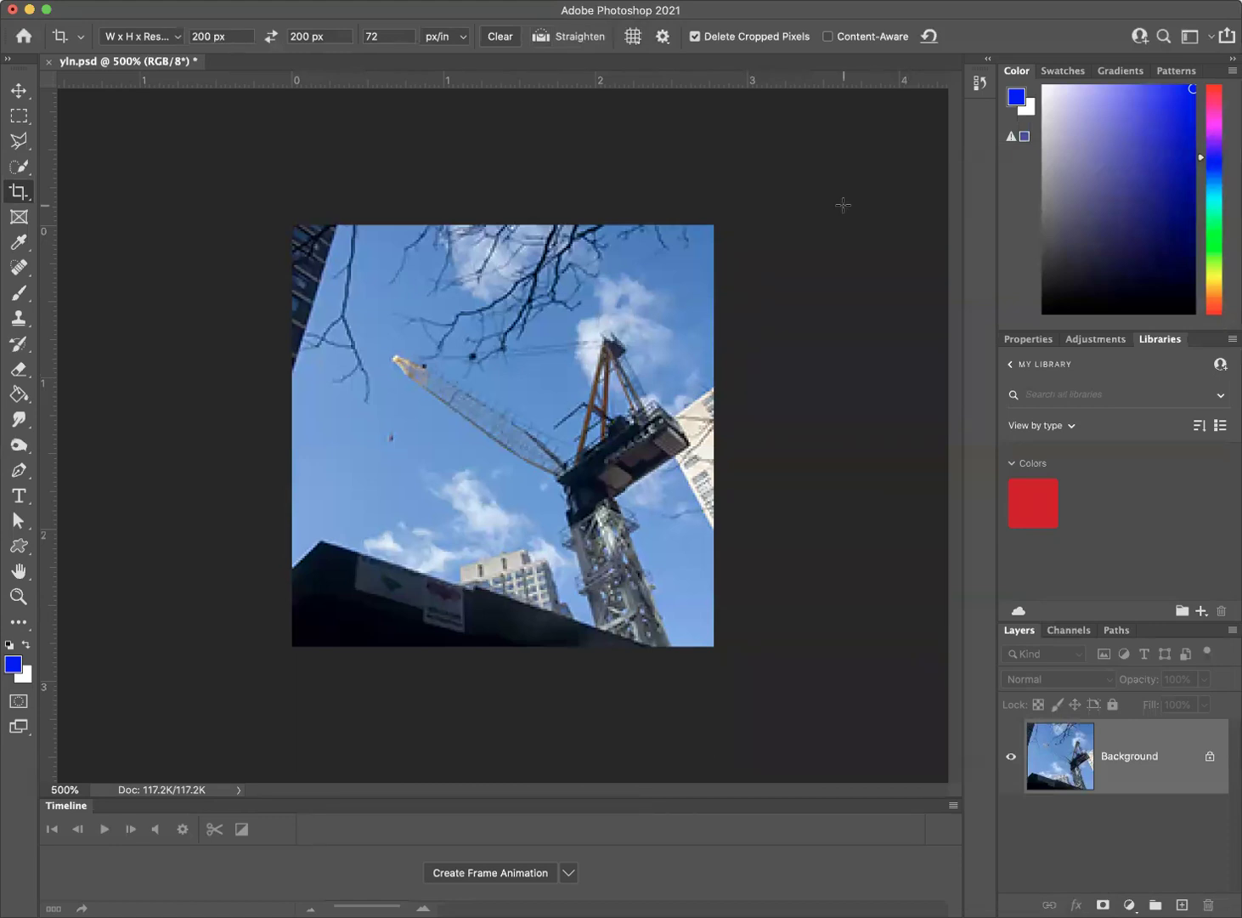
Step: Reopen Save for Web and switch the format to PNG-8, keeping the Restrictive palette
key(super)
key(super+alt+shift+s)
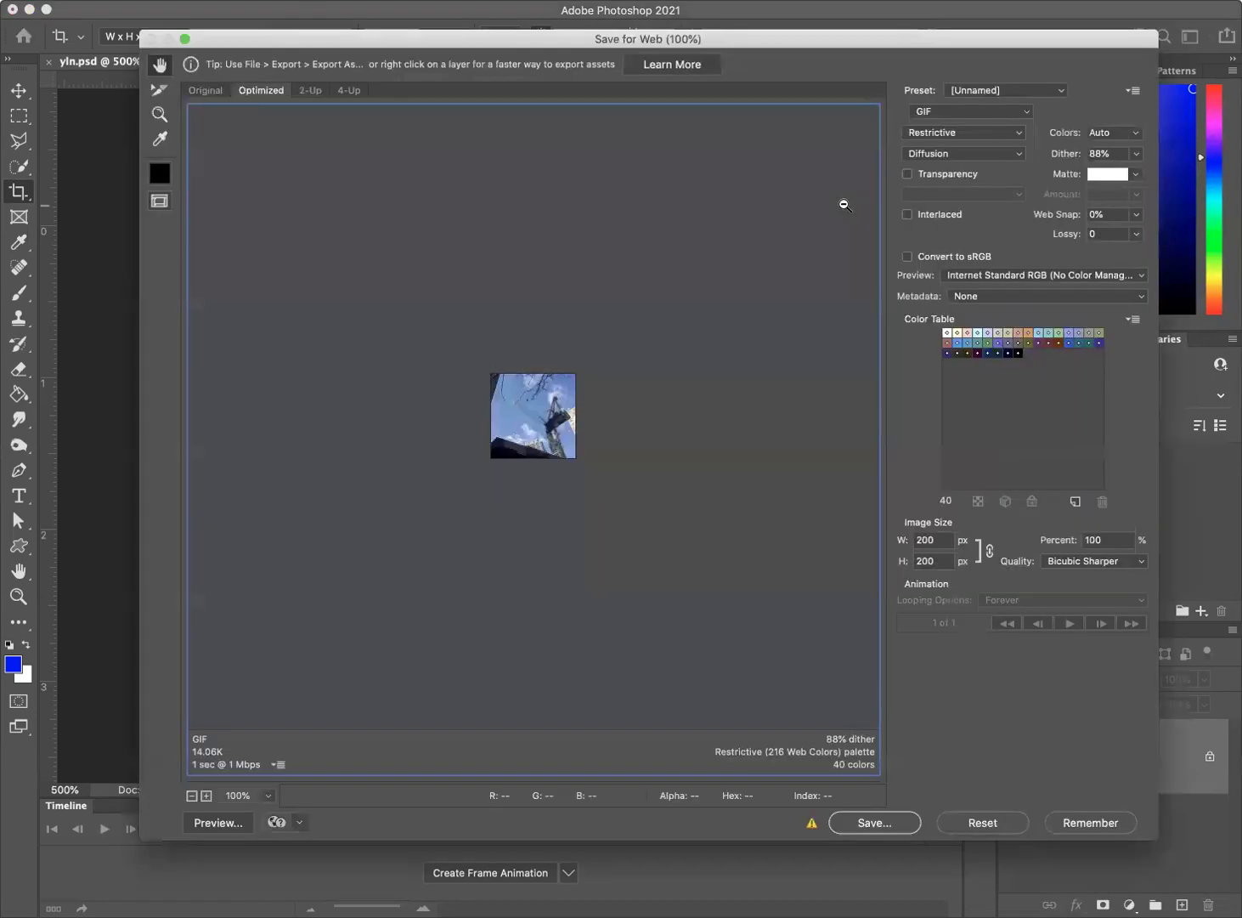
click(969, 109)
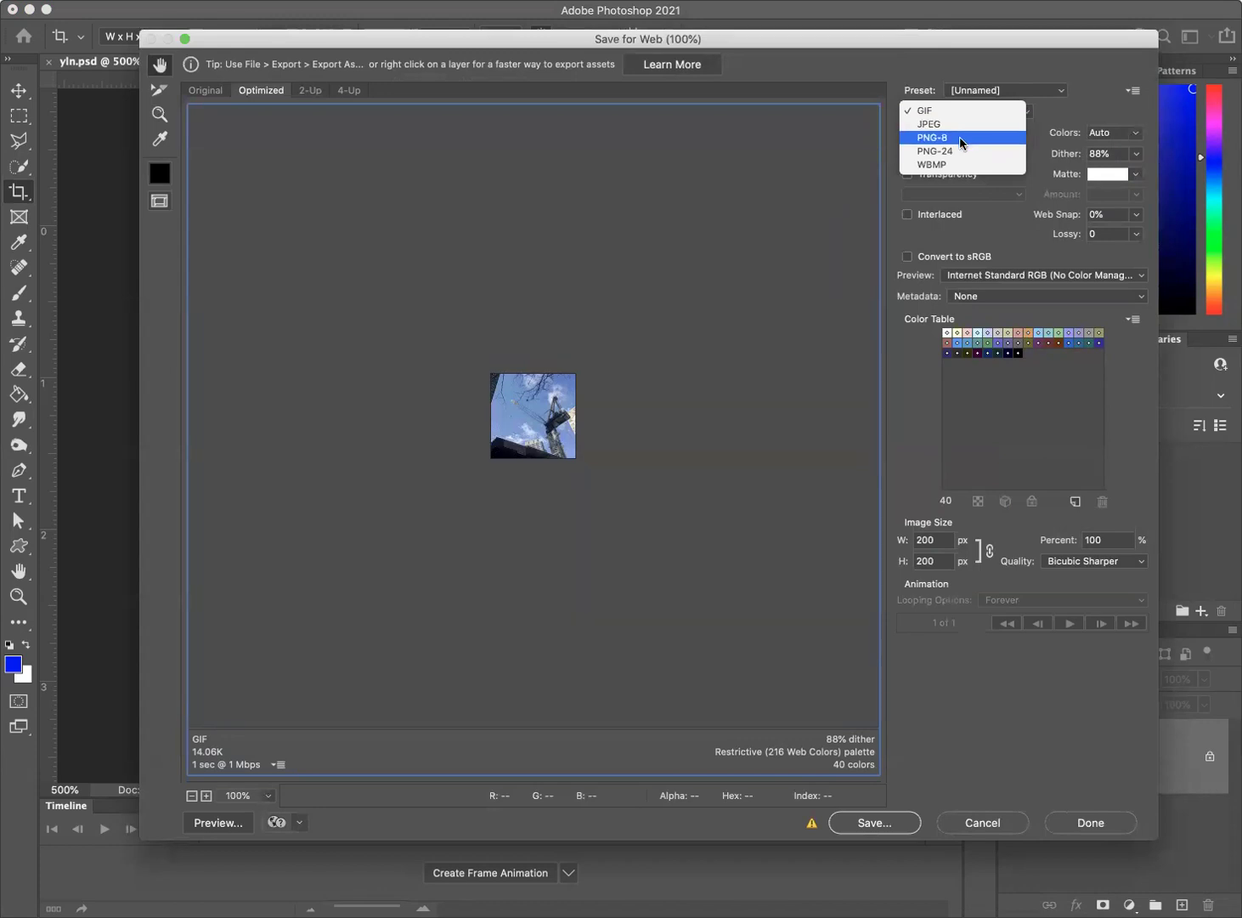
click(962, 139)
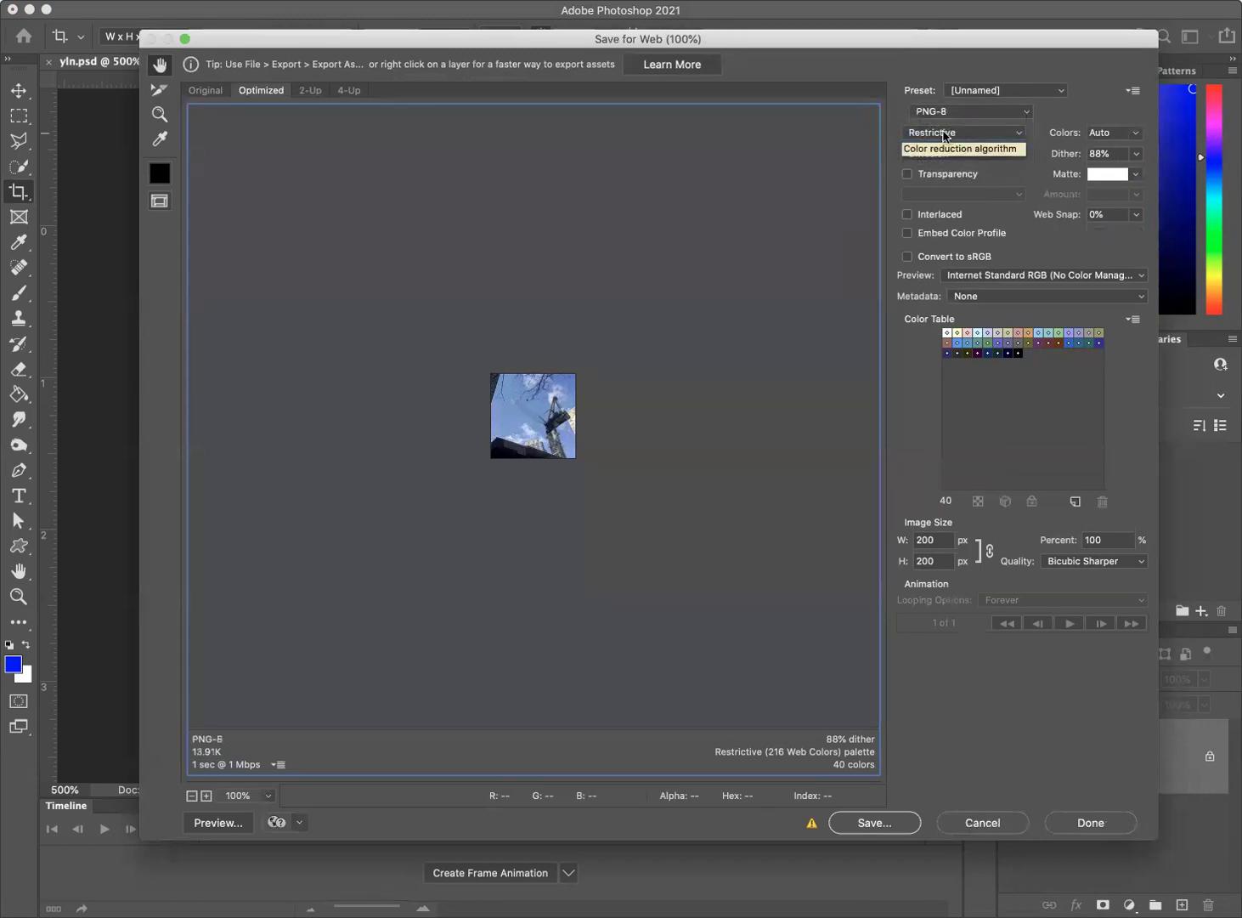
click(1016, 134)
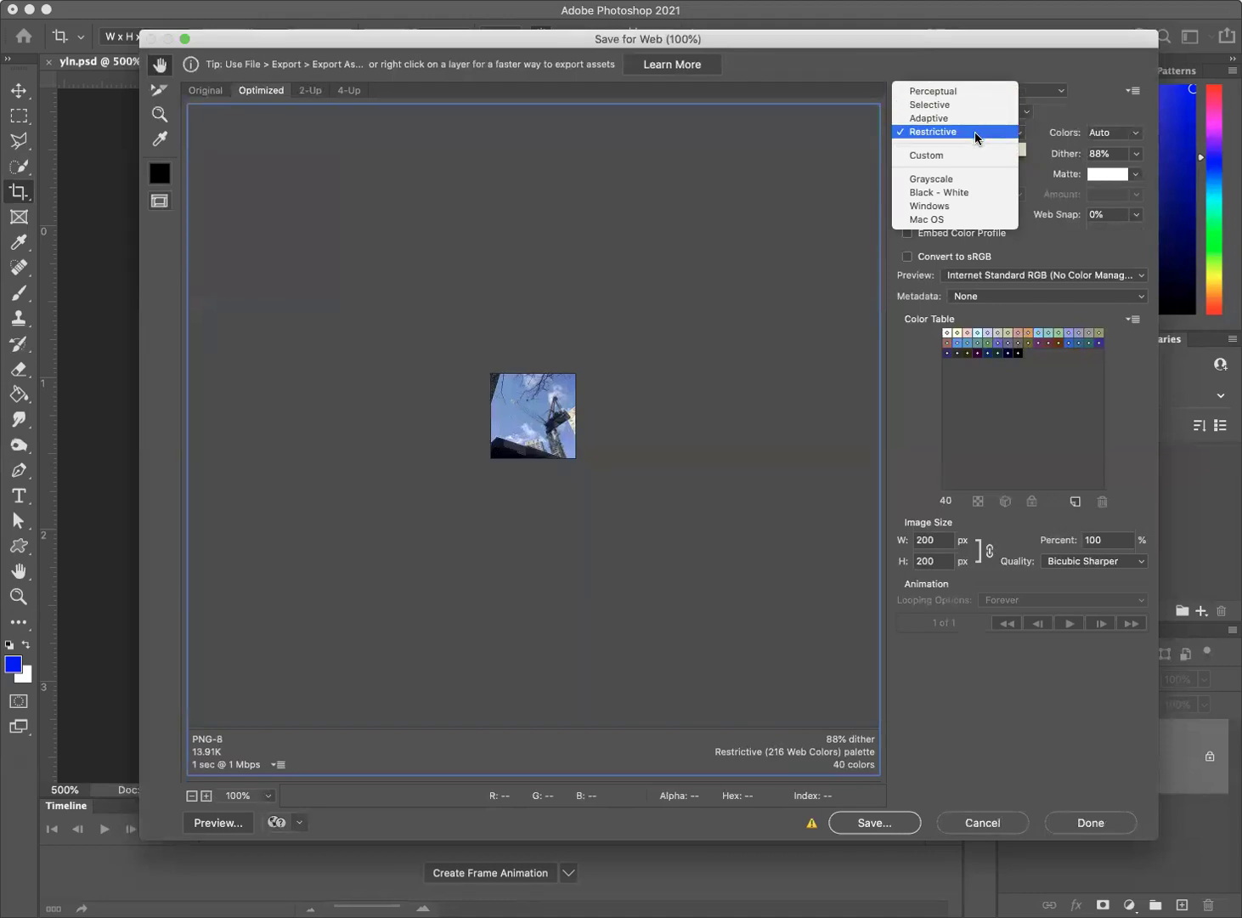
click(1054, 114)
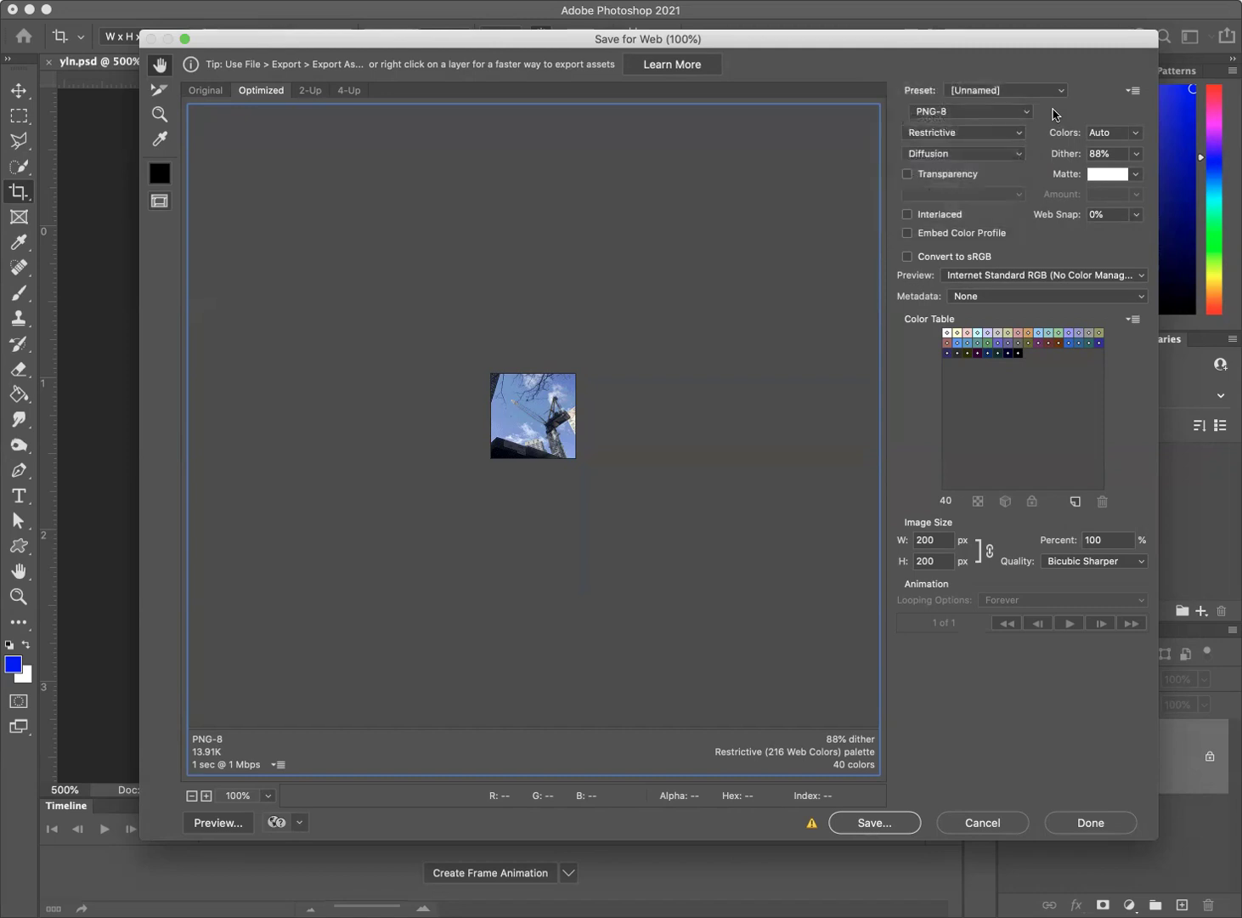
click(1022, 113)
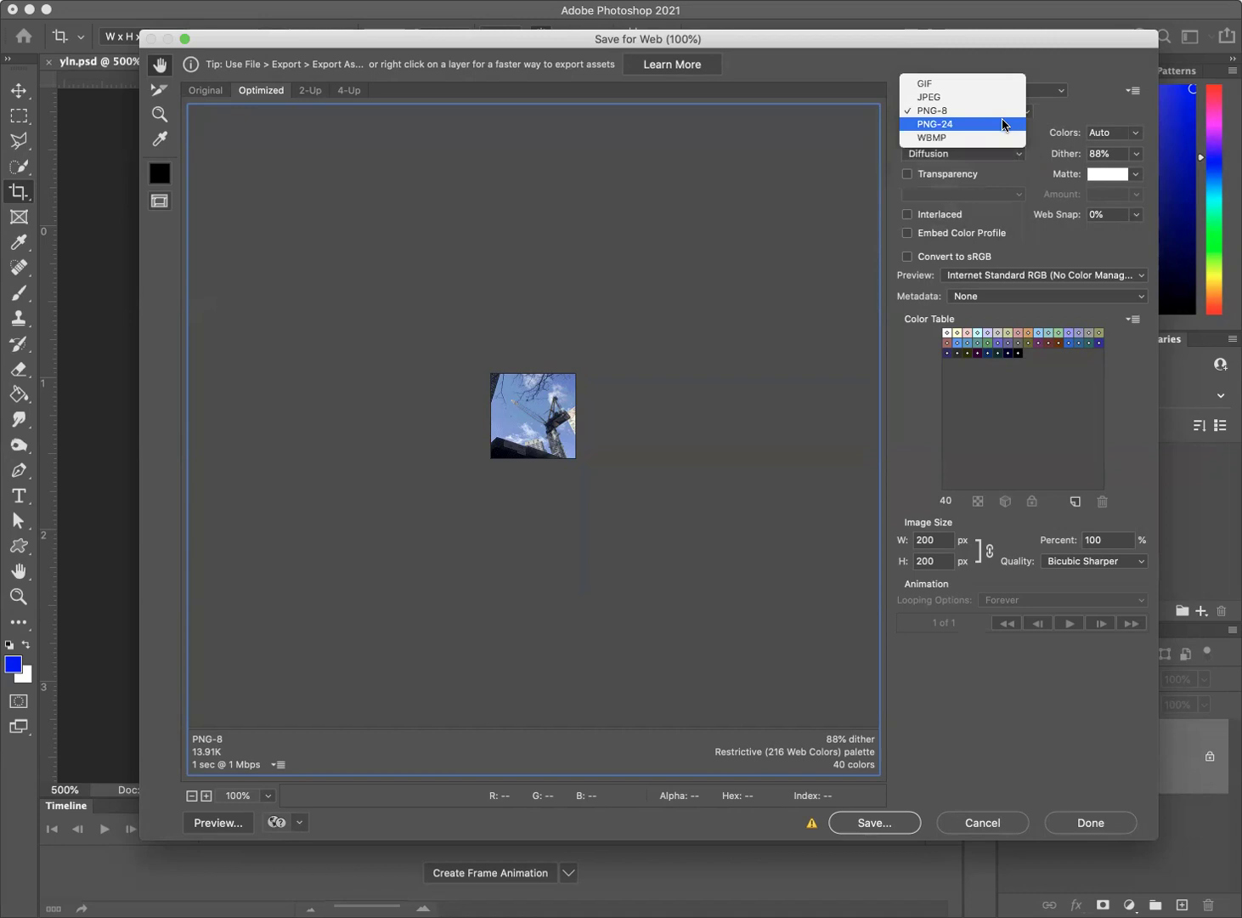
Step: Choose PNG-24 and toggle Transparency on and back off, leaving it unchecked
click(1004, 125)
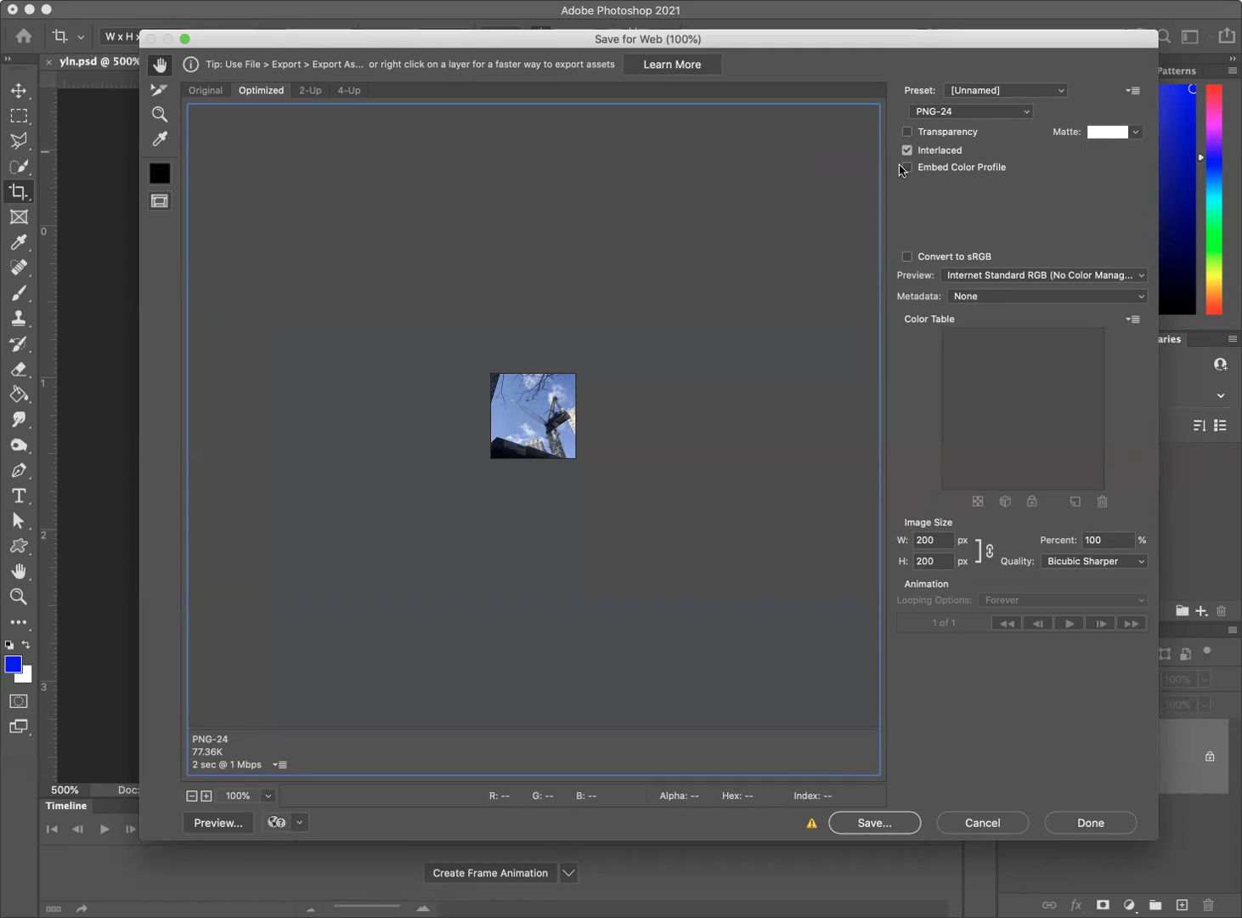
click(909, 133)
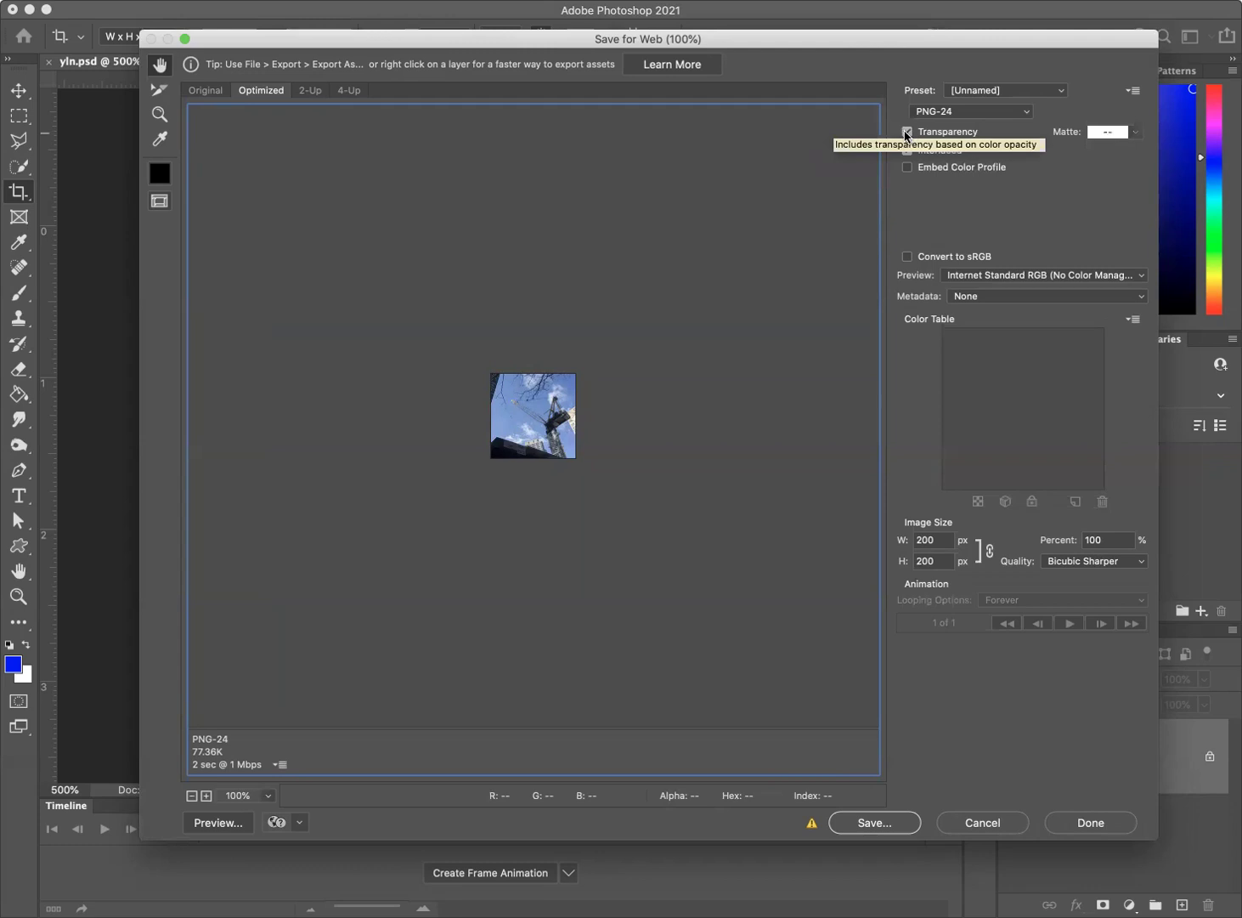
click(907, 133)
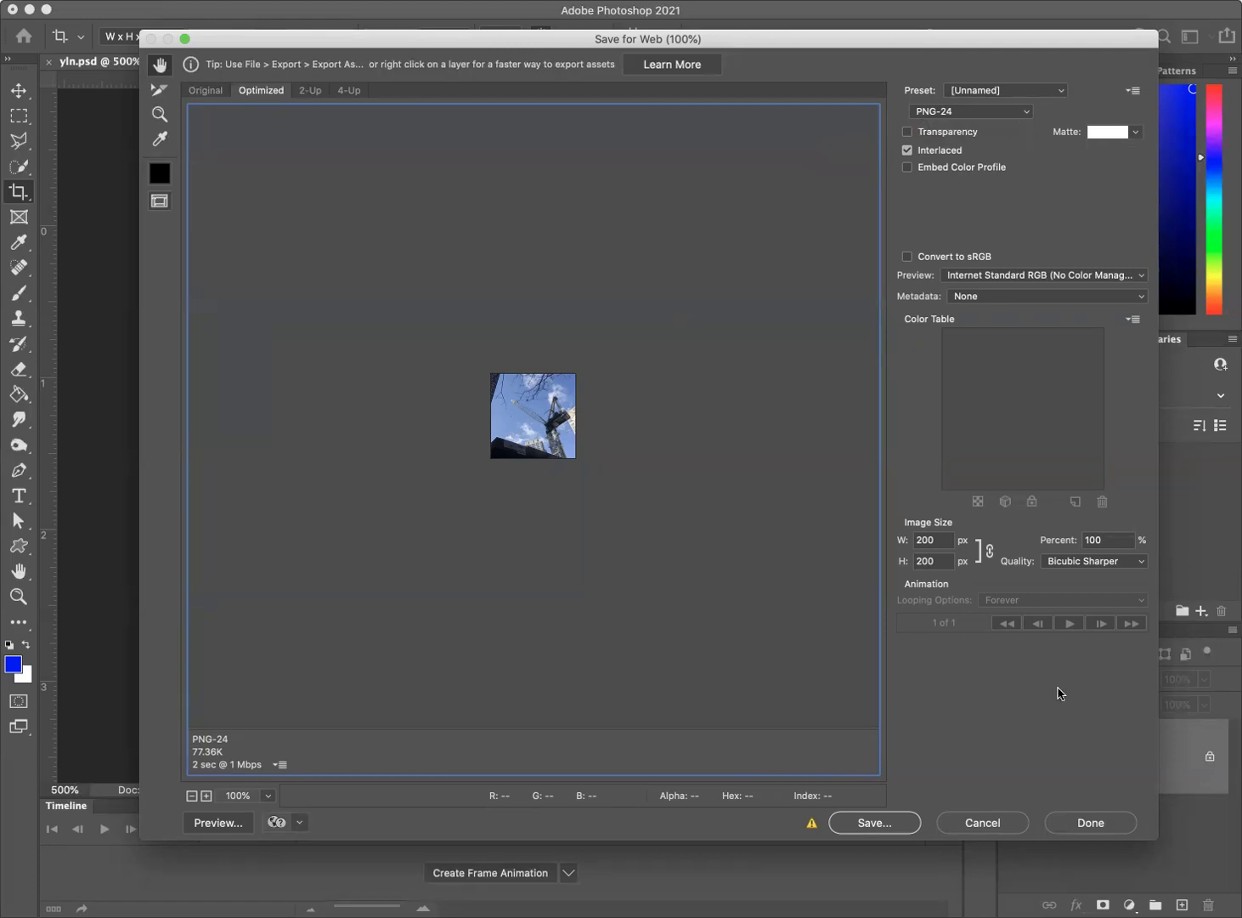
Step: Save the interlaced PNG-24 crane export as yln_24.png in the attrib folder
click(881, 825)
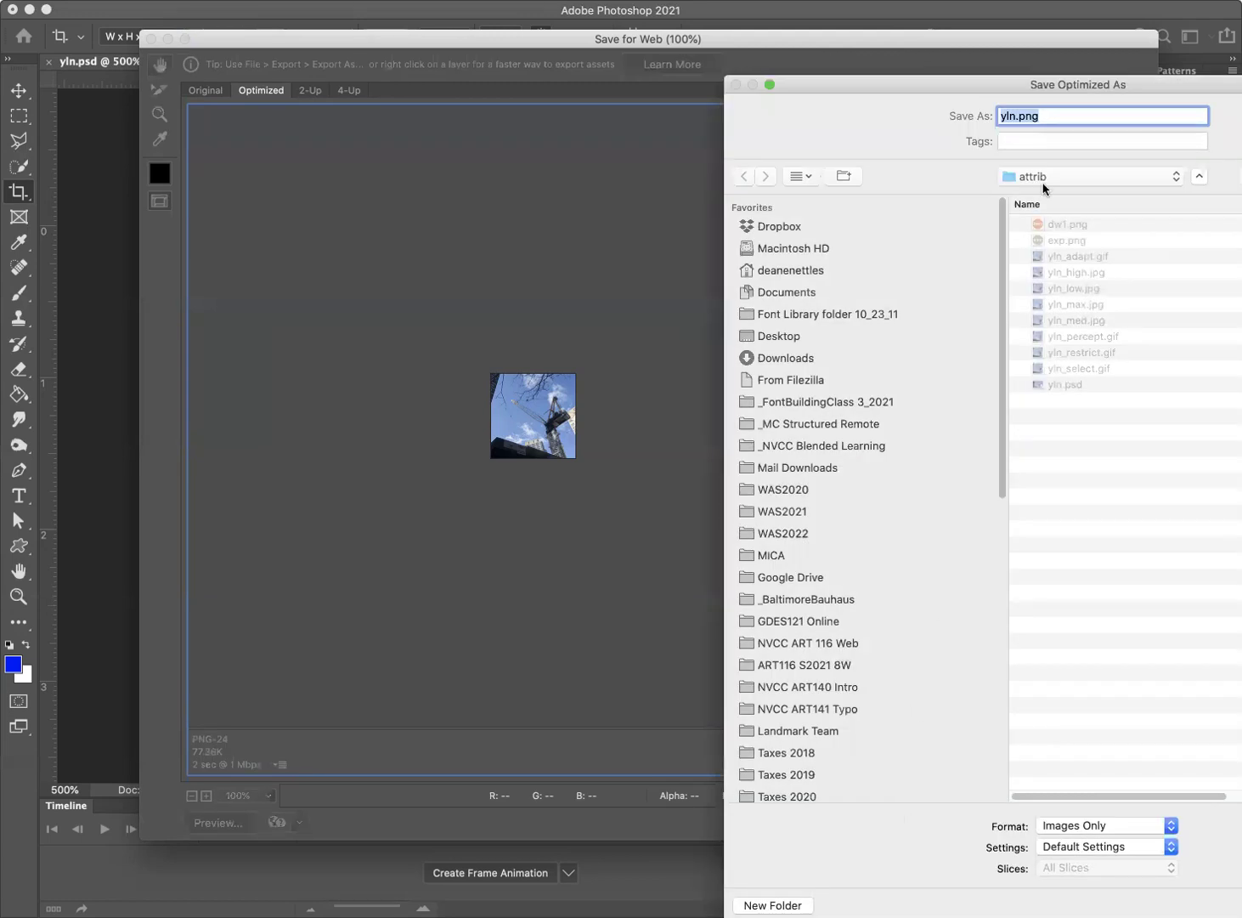
drag(1137, 81, 907, 46)
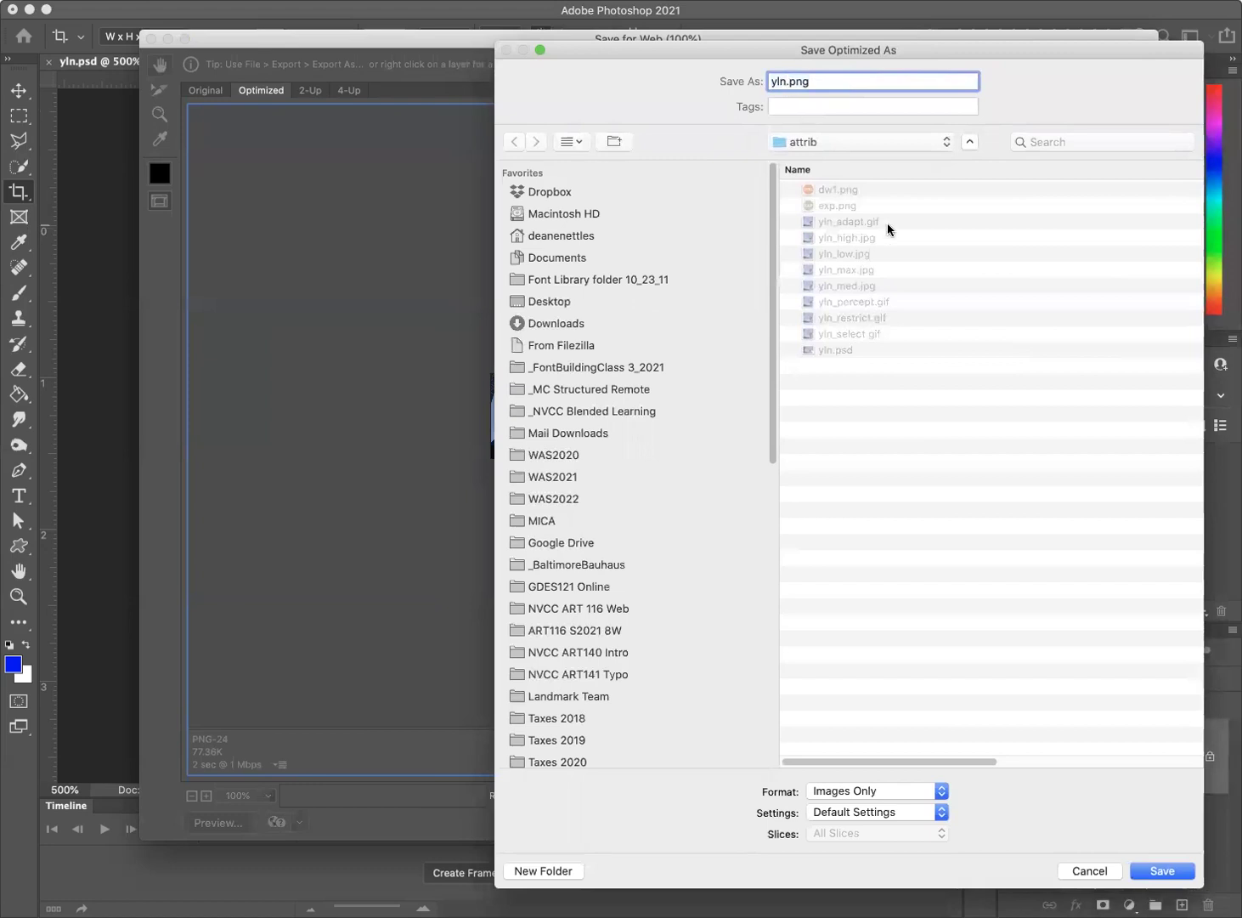
text(_24)
click(1147, 870)
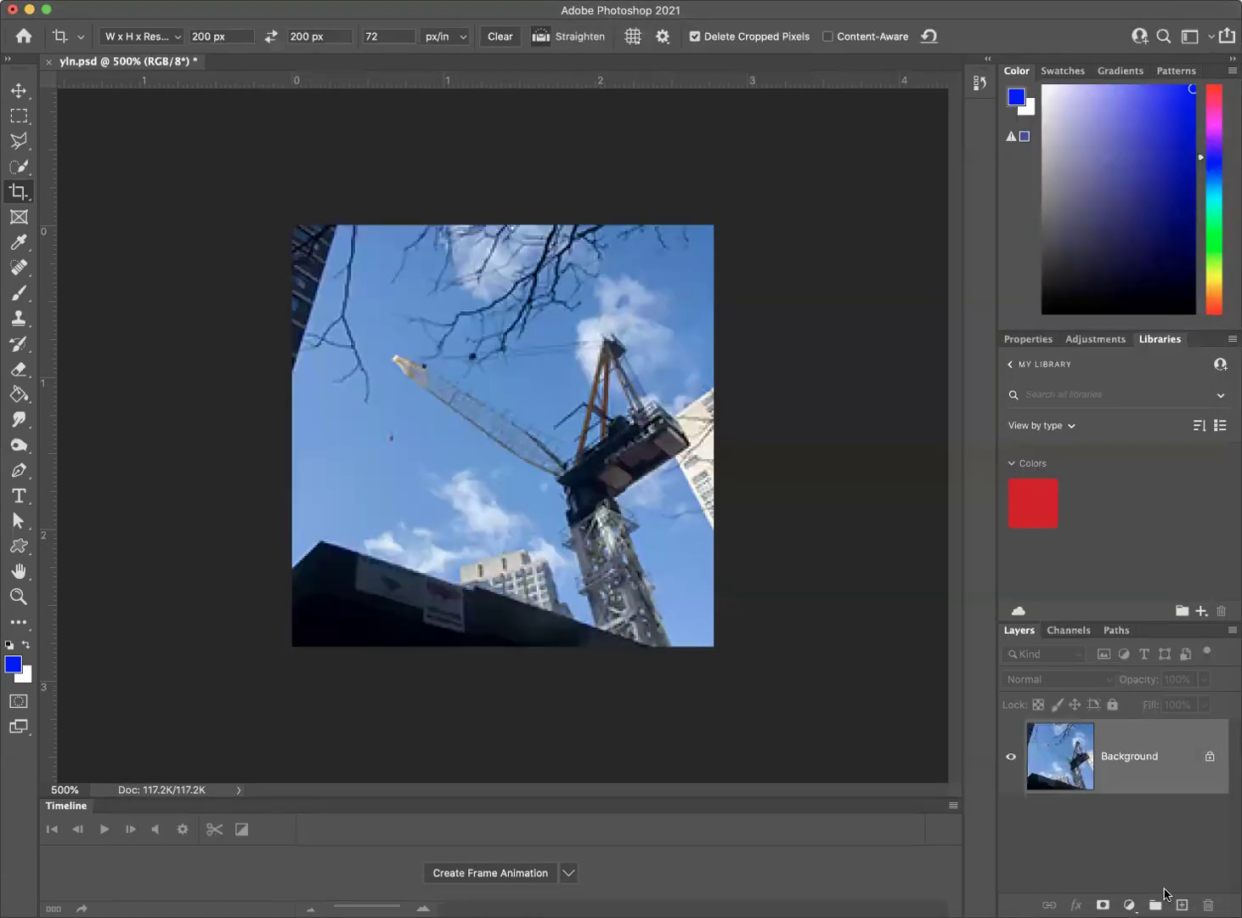